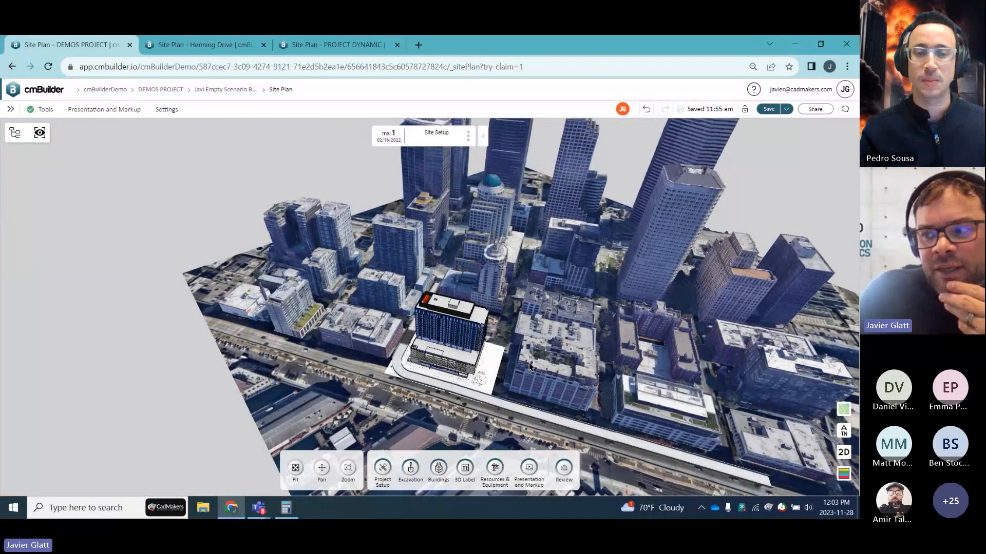
- Examine the site model's skyline and review the background/backdrop options in the display settings
left_click_drag(468, 370, 510, 352)
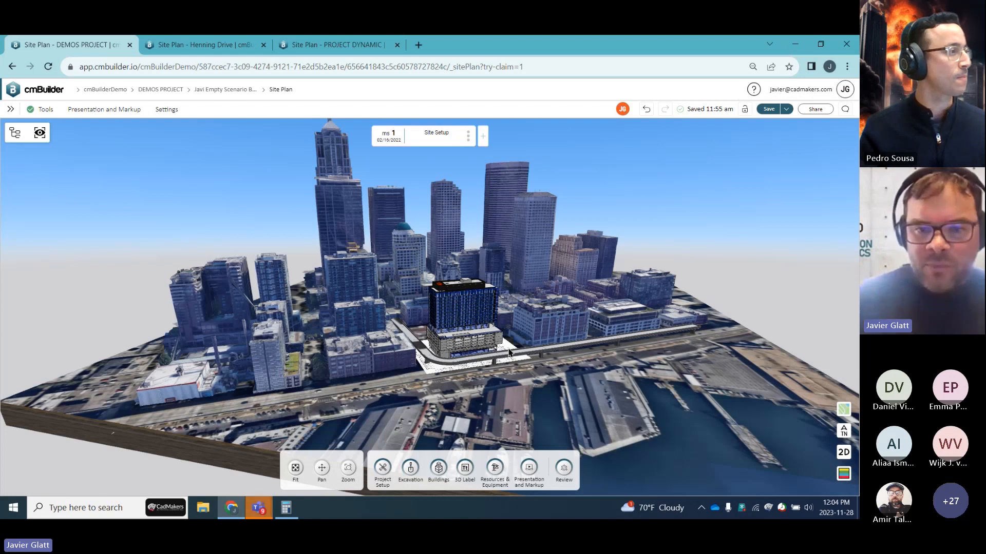
mouse_move(519, 319)
left_mouse_down()
mouse_move(515, 380)
mouse_move(518, 319)
left_mouse_up()
mouse_move(361, 205)
left_mouse_down()
mouse_move(362, 216)
mouse_move(361, 200)
left_mouse_up()
mouse_move(524, 345)
left_mouse_down()
mouse_move(519, 365)
mouse_move(540, 374)
mouse_move(532, 341)
left_mouse_up()
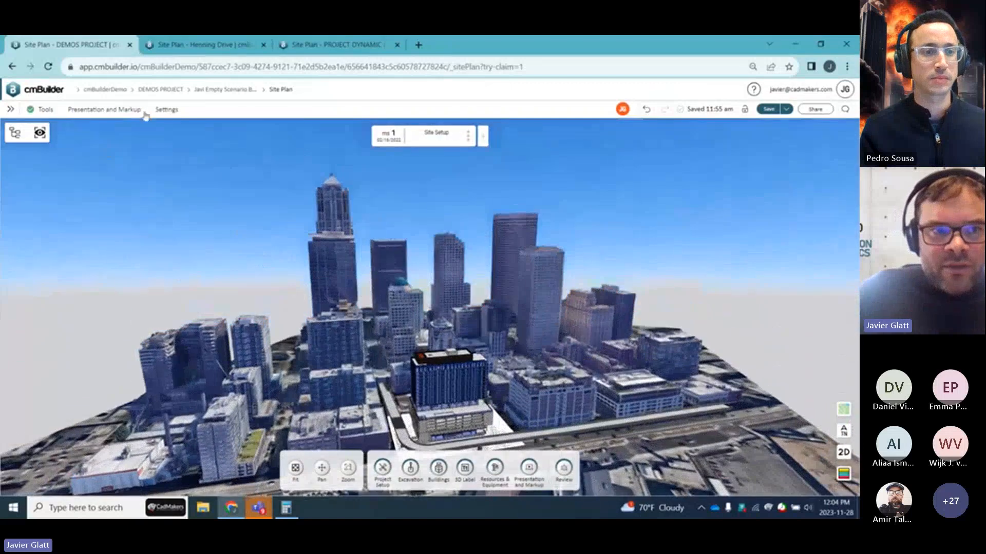
left_click(167, 109)
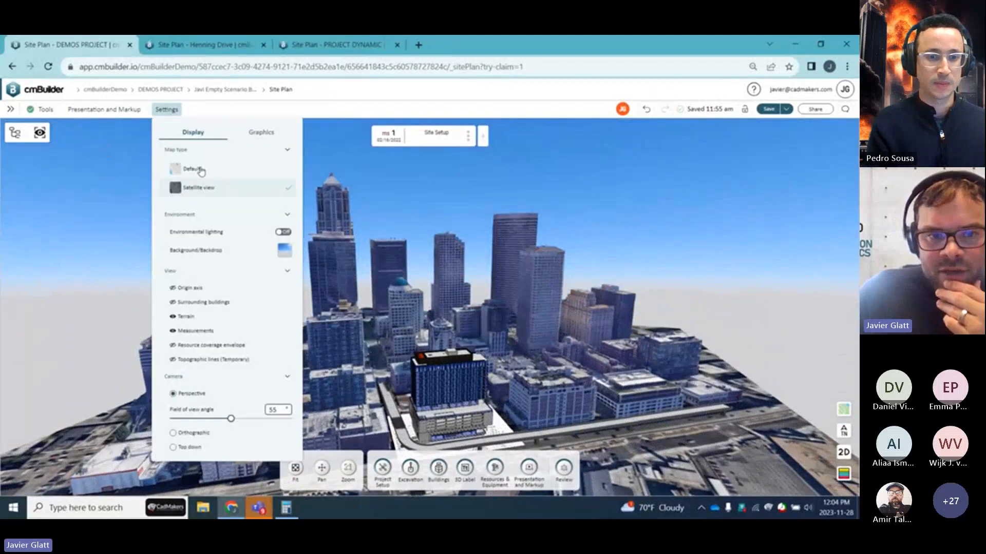
left_click(285, 251)
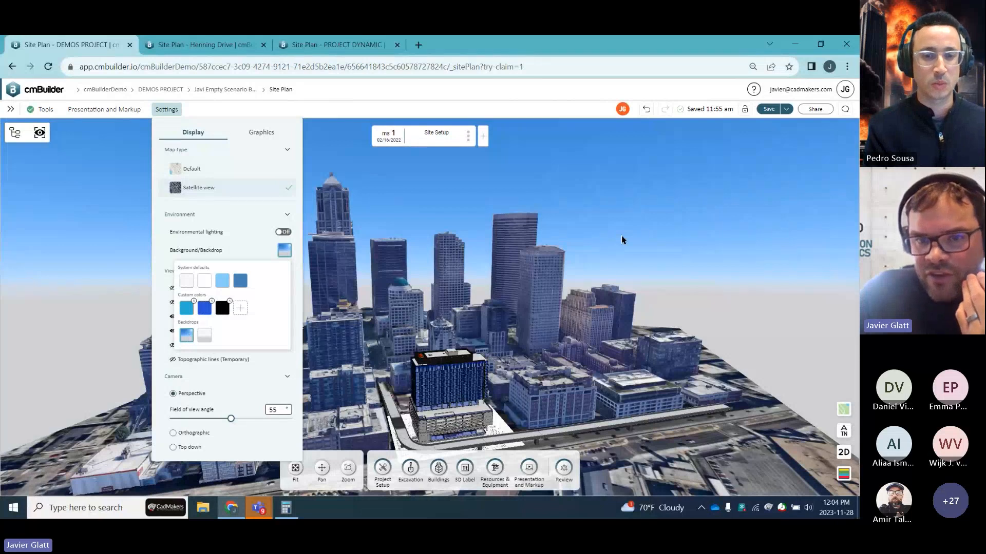
left_click(626, 281)
- Examine the project building and its surrounding city blocks from low skyline and high aerial angles
left_click_drag(626, 281, 634, 274)
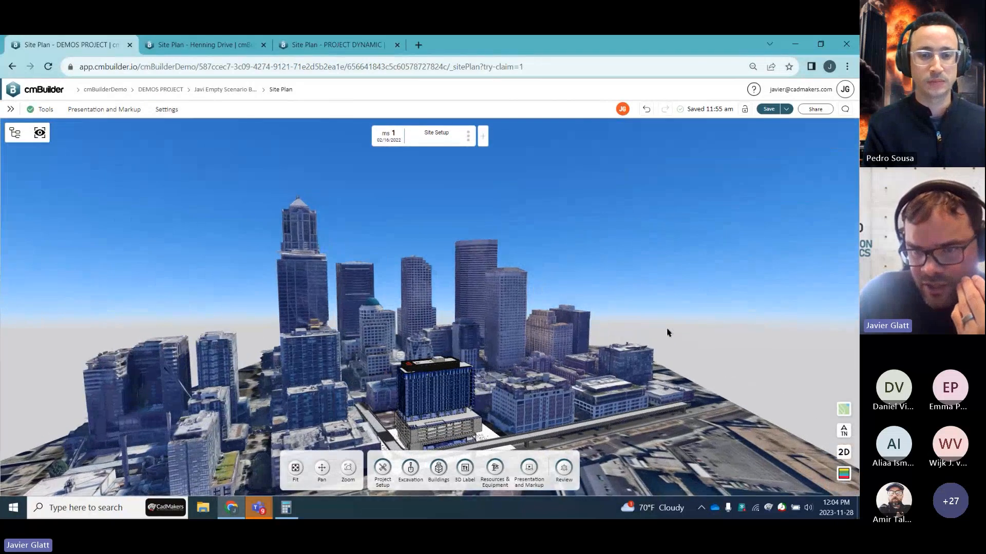
left_click_drag(678, 374, 696, 404)
mouse_move(569, 325)
left_mouse_down()
mouse_move(588, 341)
mouse_move(552, 276)
mouse_move(604, 271)
mouse_move(561, 288)
mouse_move(577, 311)
left_mouse_up()
left_click_drag(638, 321, 724, 254)
left_click_drag(569, 319, 569, 298)
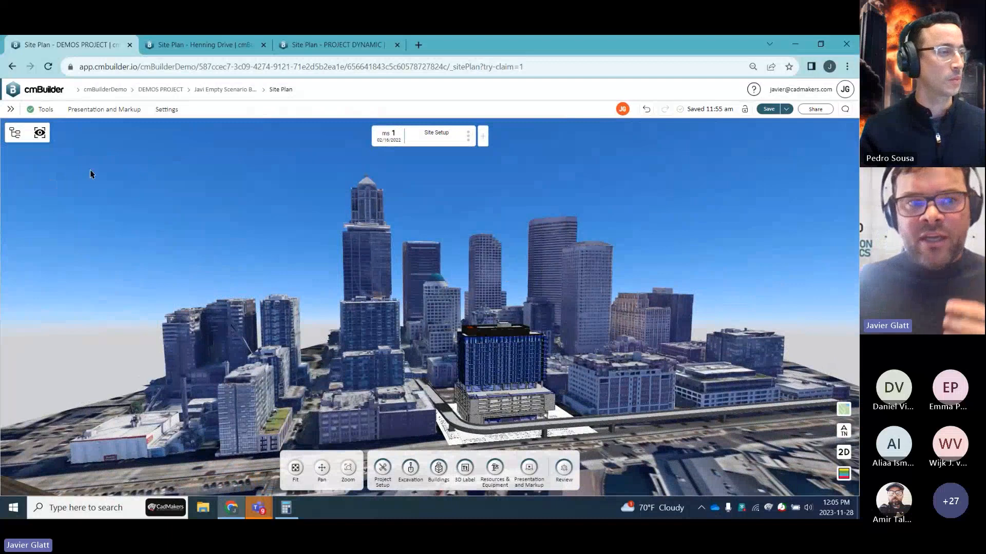
left_click_drag(477, 291, 492, 202)
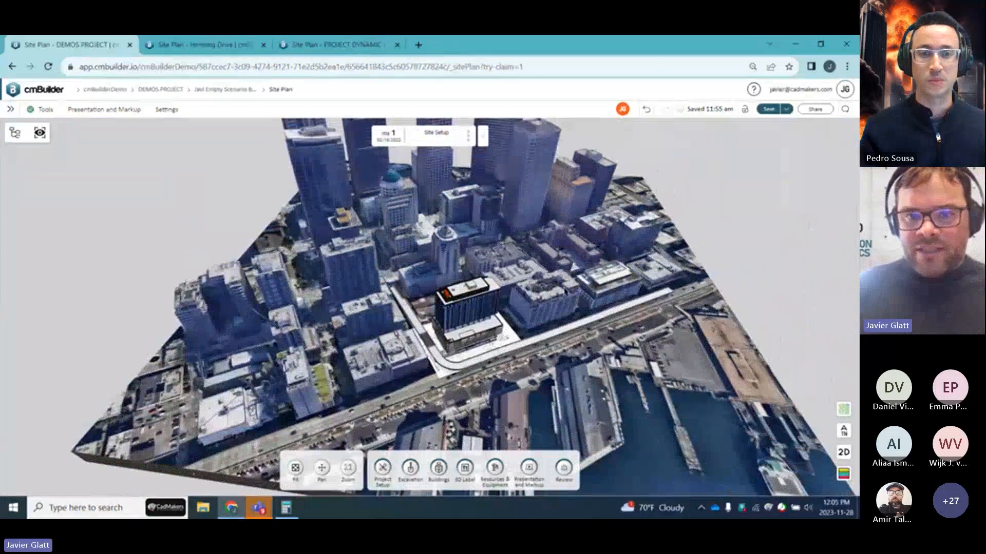
left_click_drag(503, 264, 415, 320)
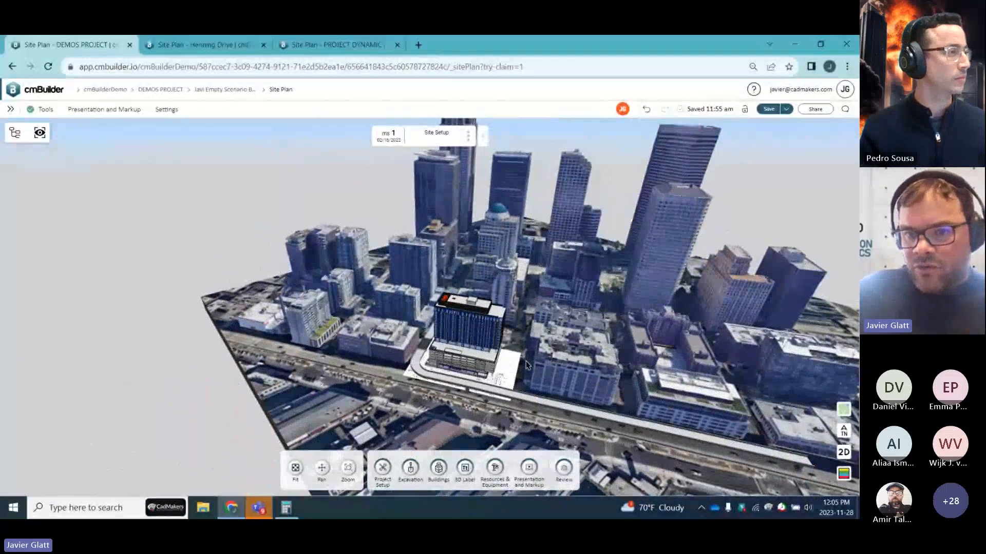
right_click_drag(542, 356, 561, 353)
left_click_drag(560, 350, 561, 343)
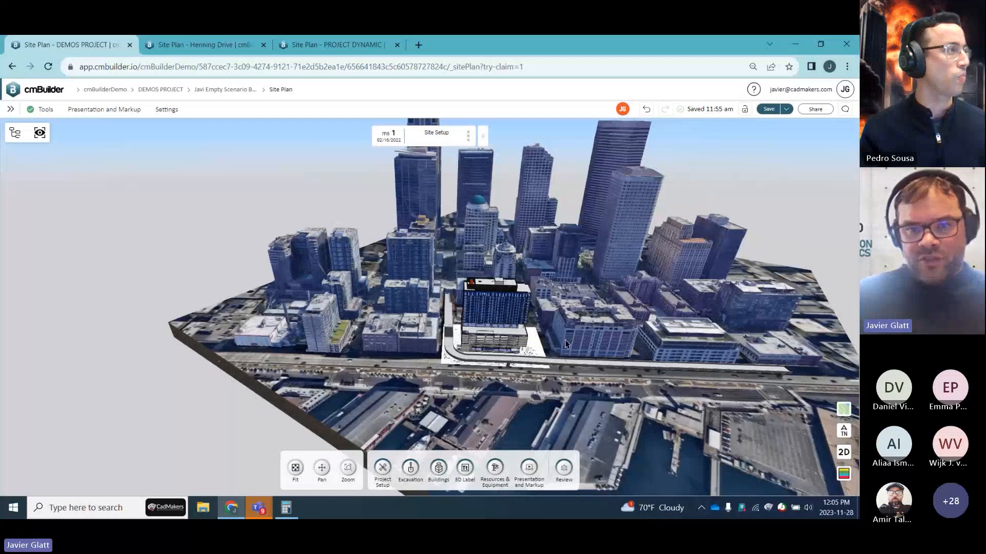
left_click_drag(423, 329, 521, 325)
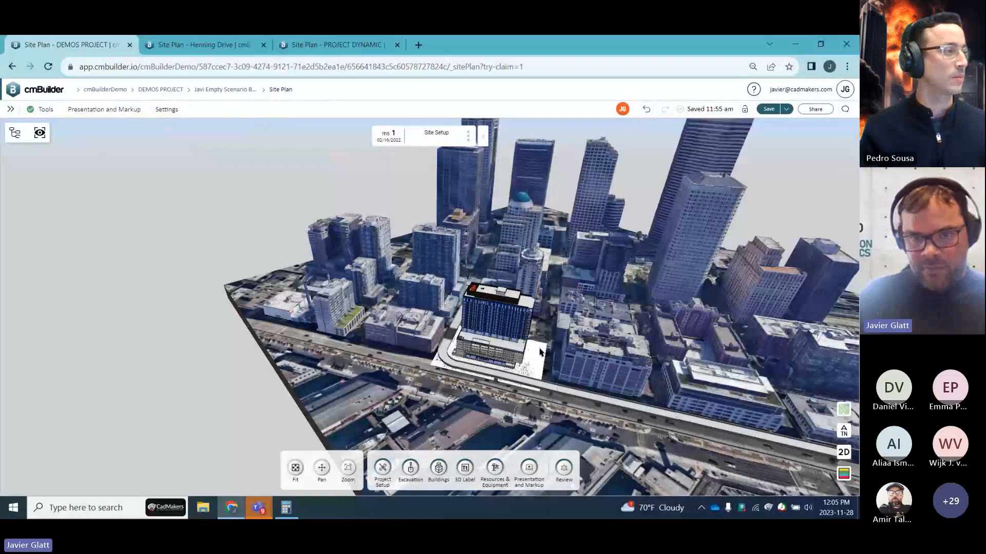
left_click_drag(502, 329, 487, 318)
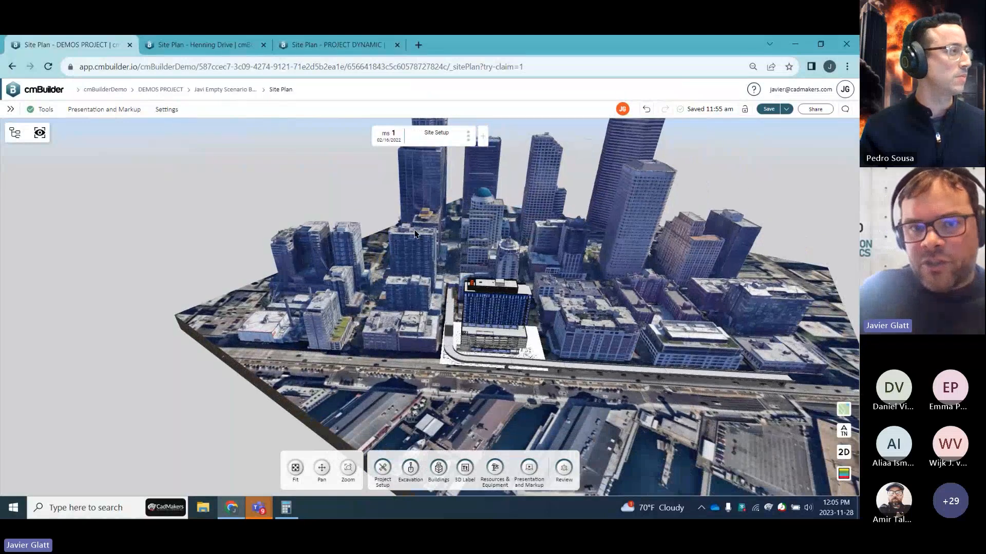
left_click_drag(491, 313, 481, 328)
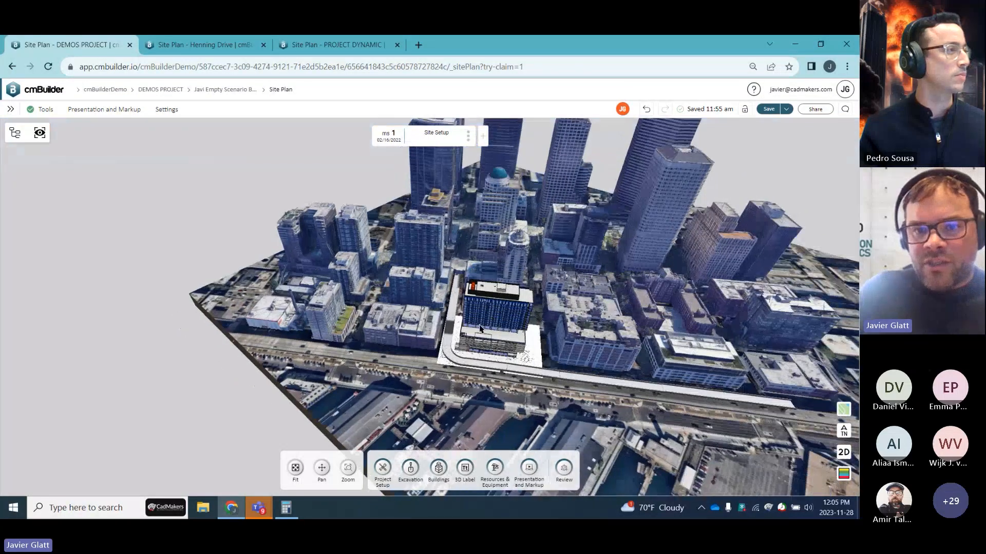
- Switch to the Henning Drive site plan and examine the existing building, its fenced lot and the neighbourhood
left_click(335, 44)
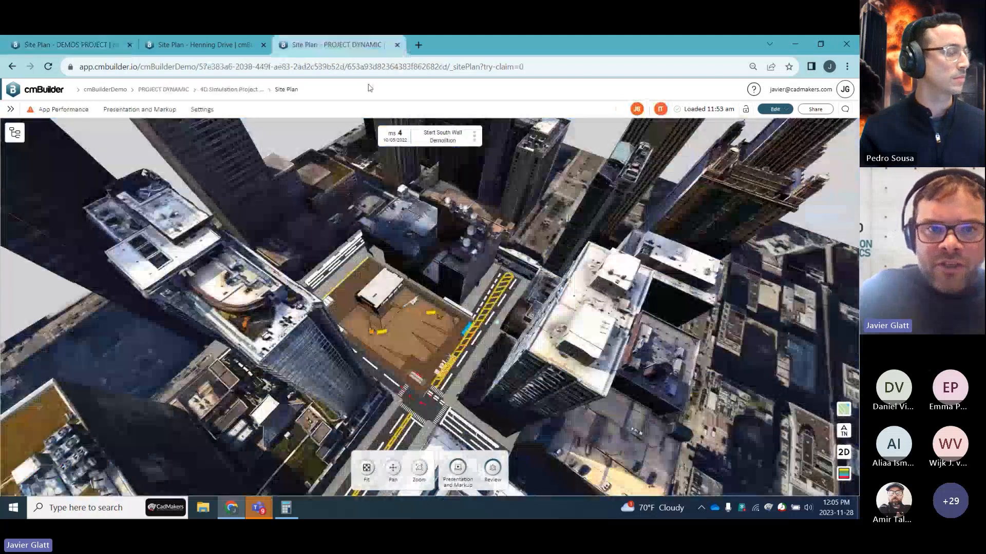
left_click(192, 44)
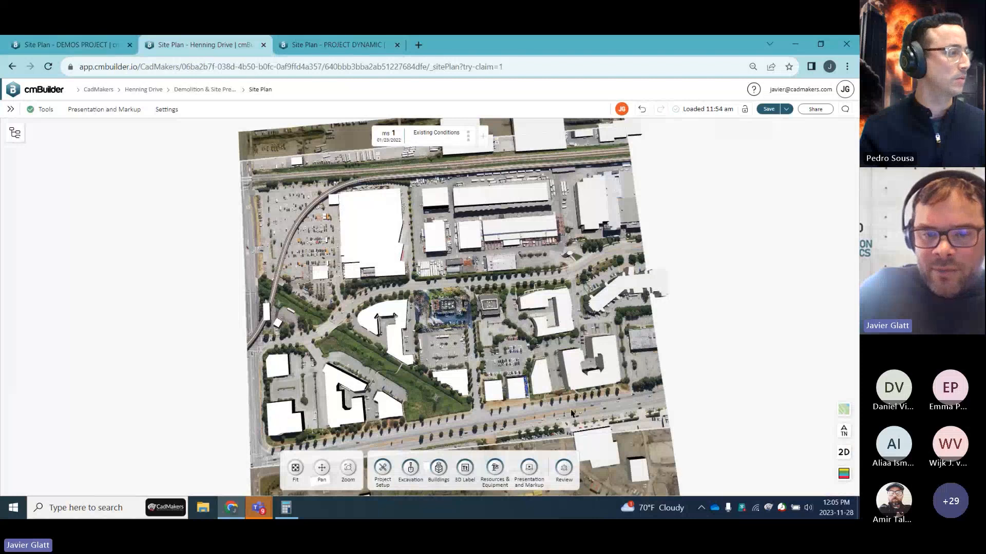
scroll(446, 326, "up", 10)
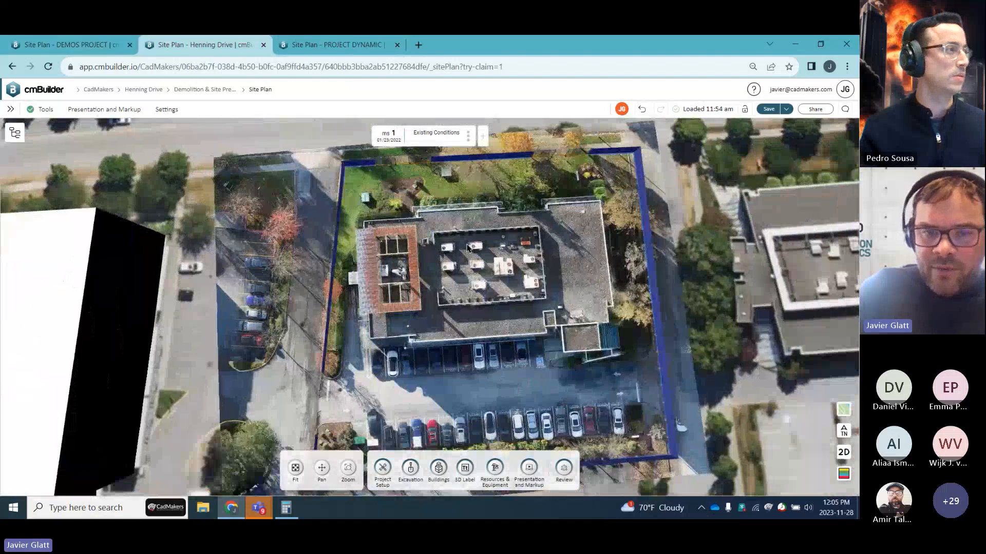
left_click_drag(467, 249, 485, 322)
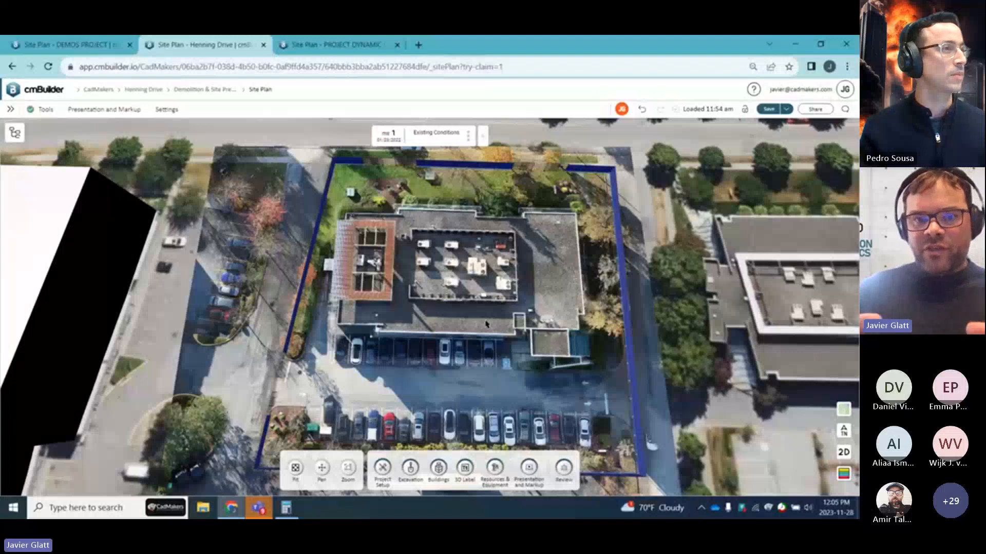
right_click_drag(486, 265, 493, 300)
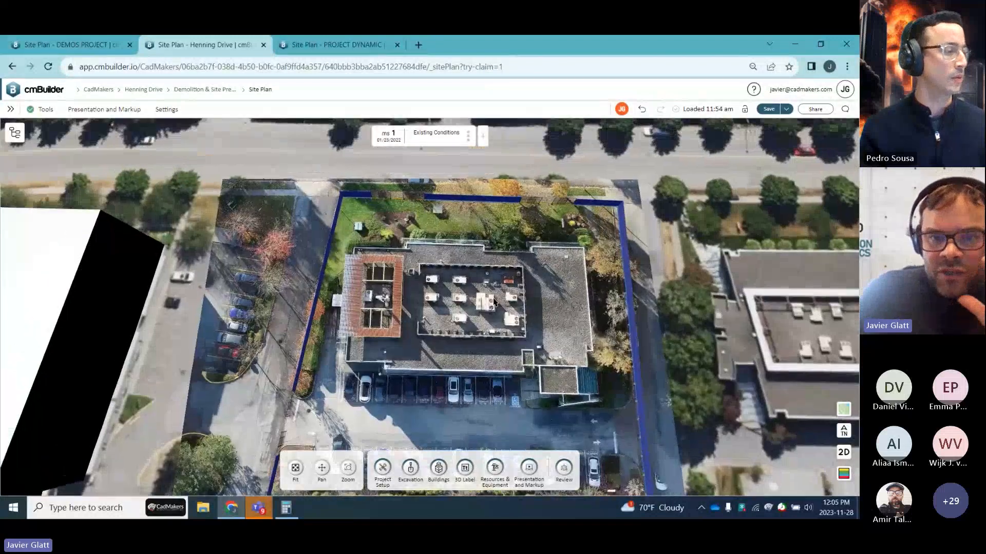
scroll(494, 303, "up", 2)
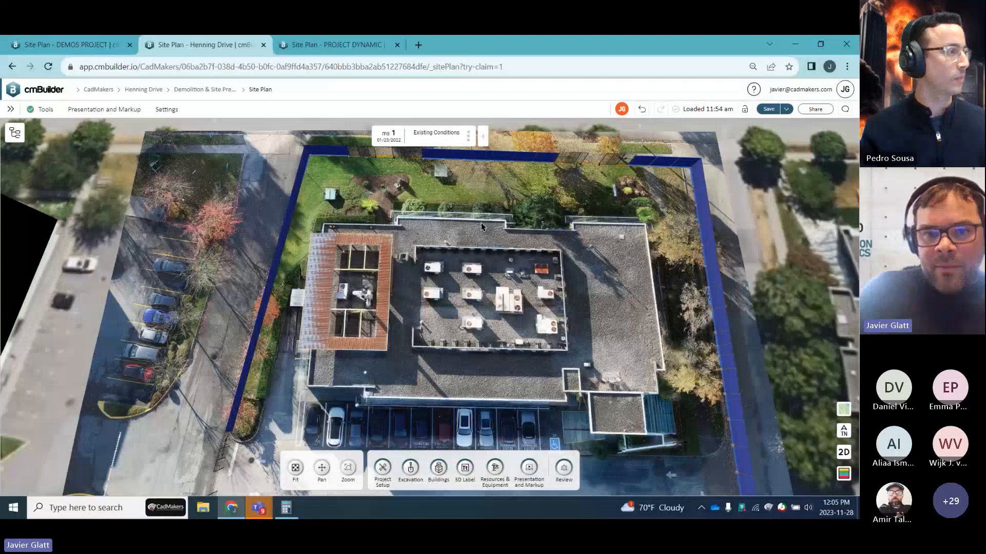
scroll(491, 271, "down", 5)
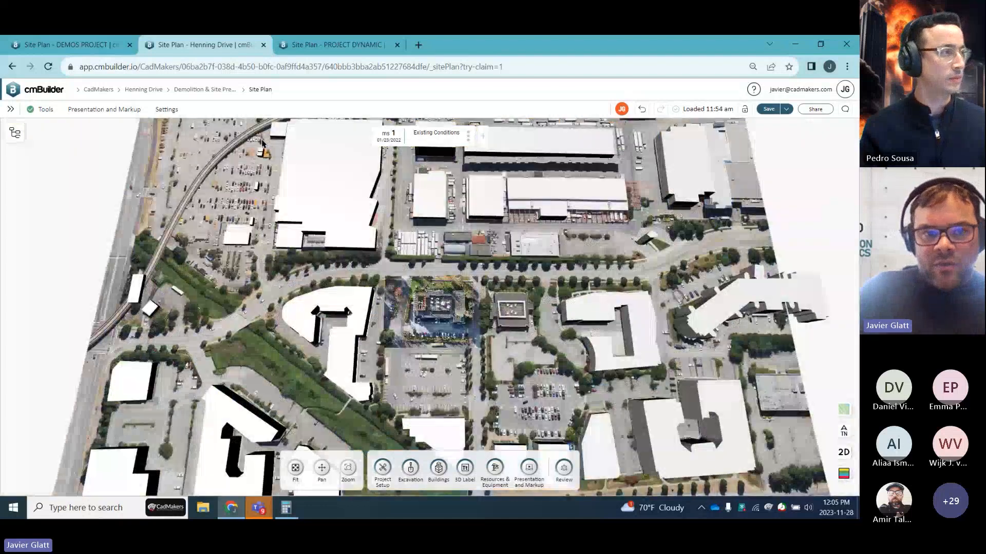
scroll(469, 370, "up", 5)
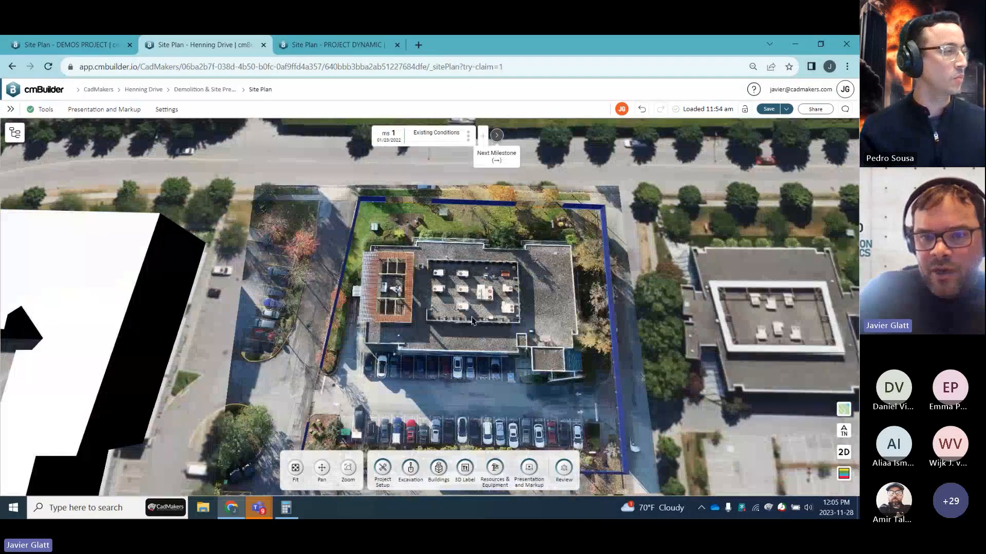
- Advance Henning Drive to the Demolition milestone and examine the excavators and trucks around the building
key("Right")
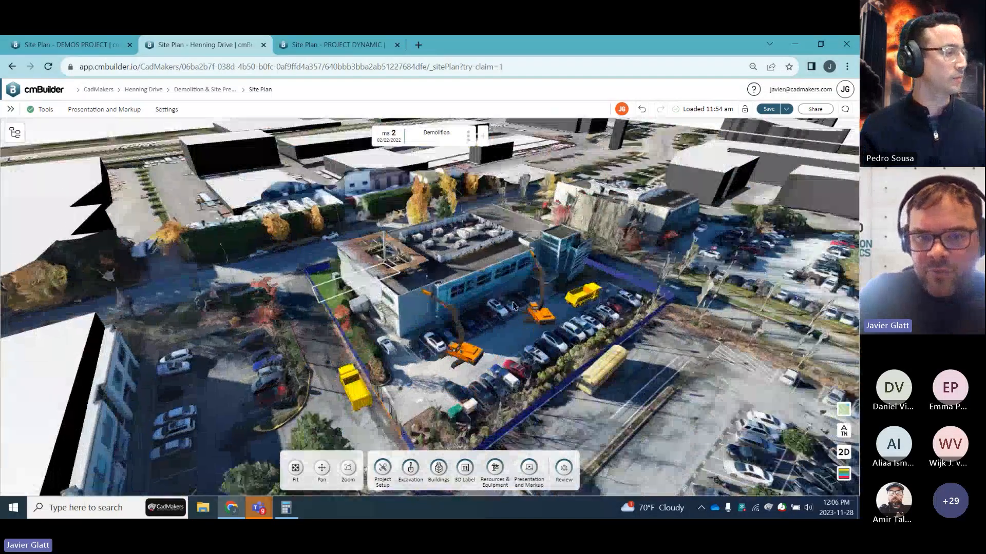
left_click_drag(512, 306, 538, 299)
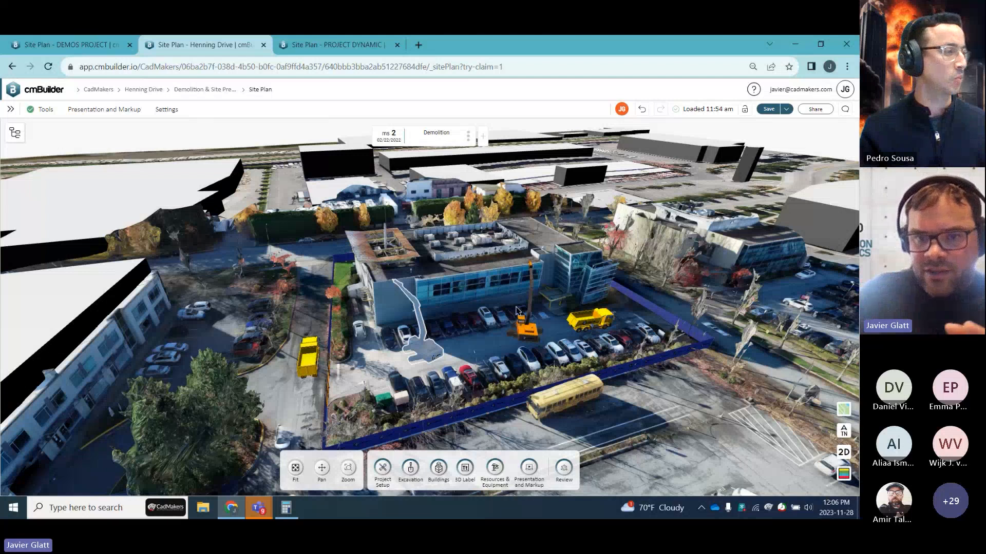
middle_click_drag(562, 321, 534, 294)
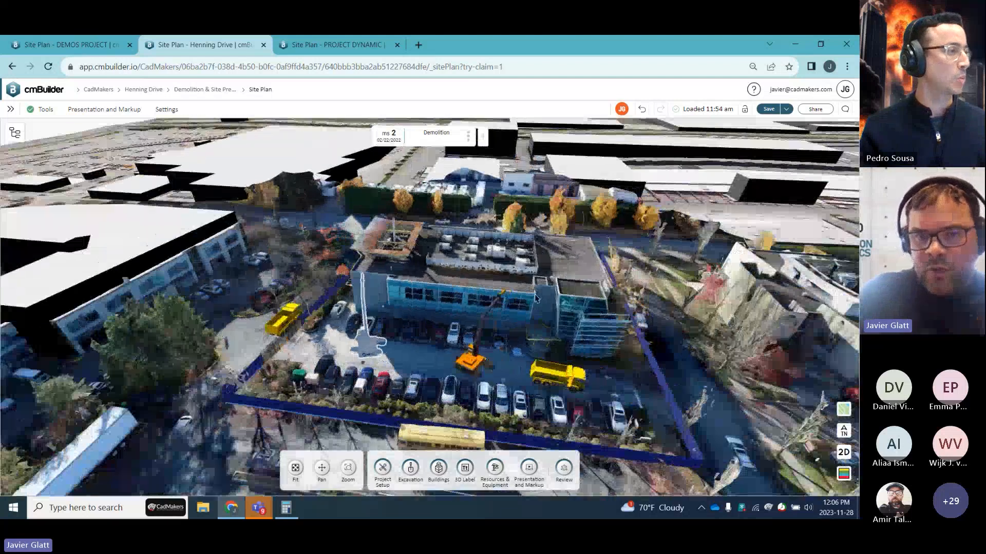
middle_click_drag(446, 288, 361, 72)
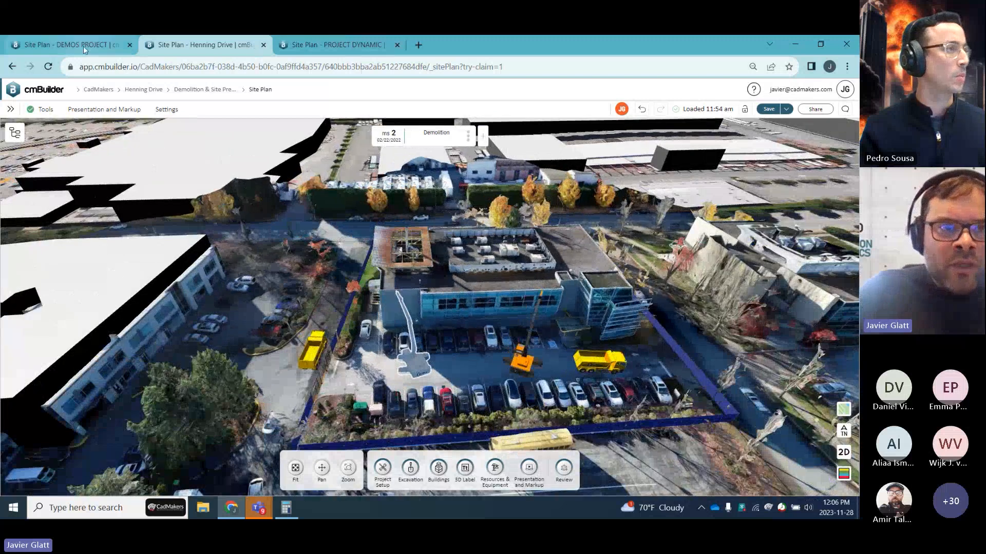
- Return to DEMOS PROJECT and set the user units to ft for length, in2 for area, yd3 for volume and t for mass
left_click(83, 45)
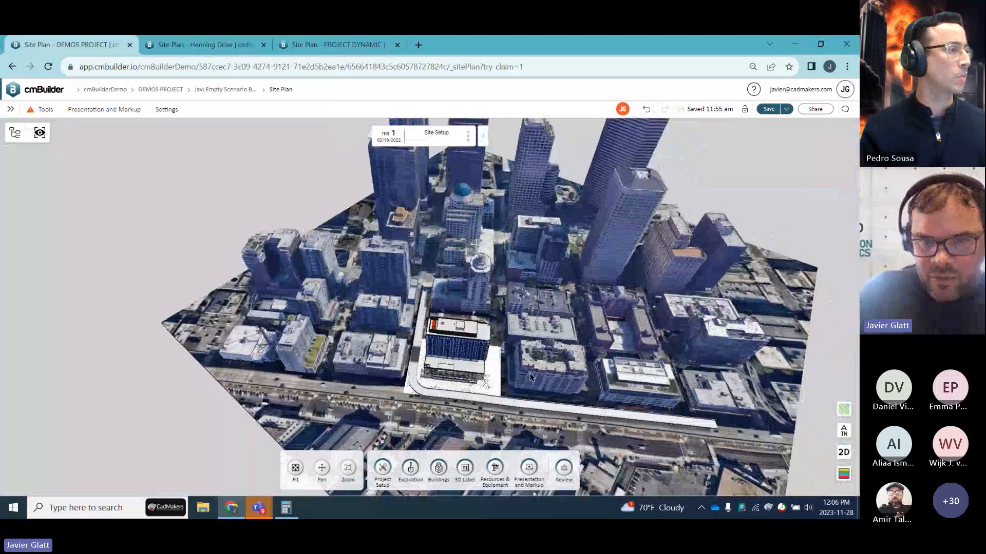
left_click(800, 97)
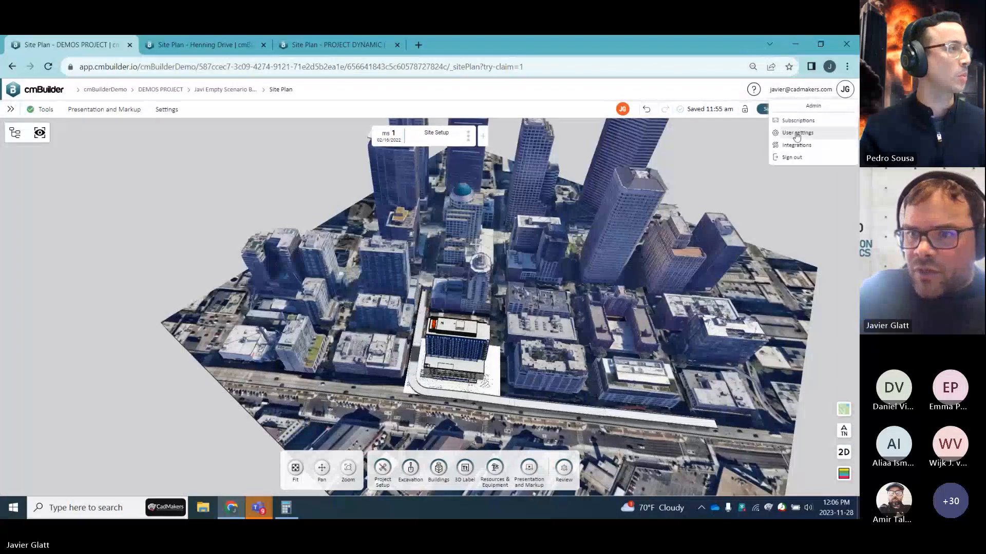
left_click(797, 132)
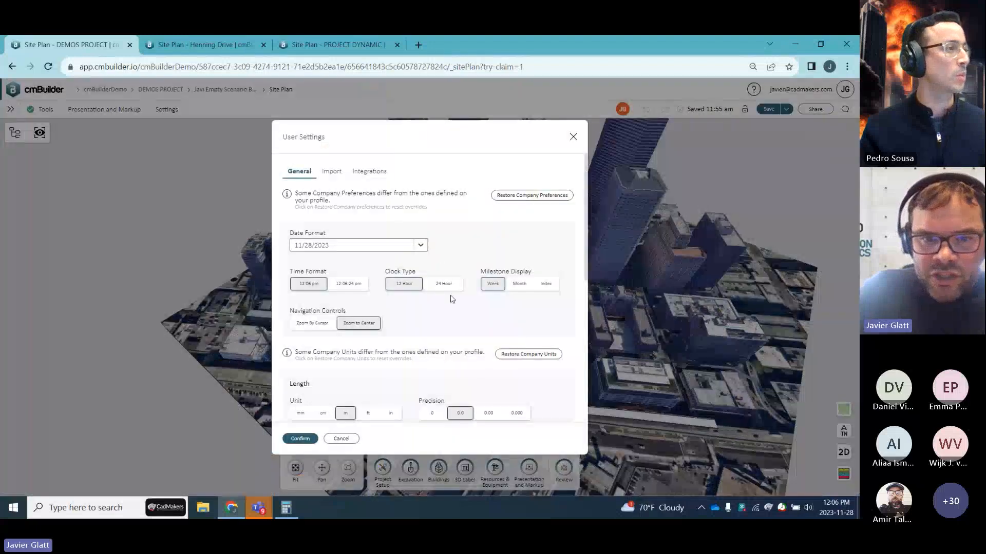
scroll(387, 335, "down", 6)
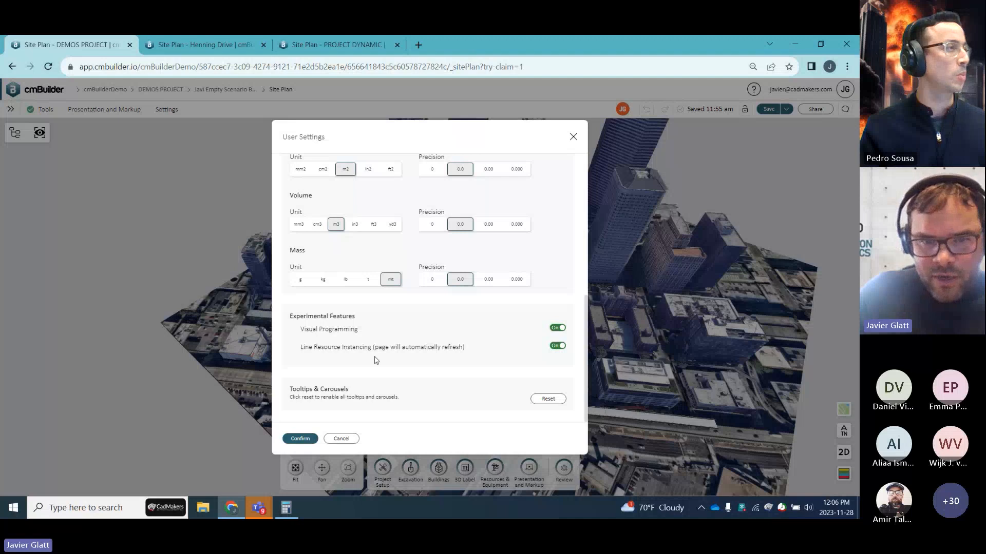
scroll(375, 347, "up", 5)
scroll(374, 339, "down", 3)
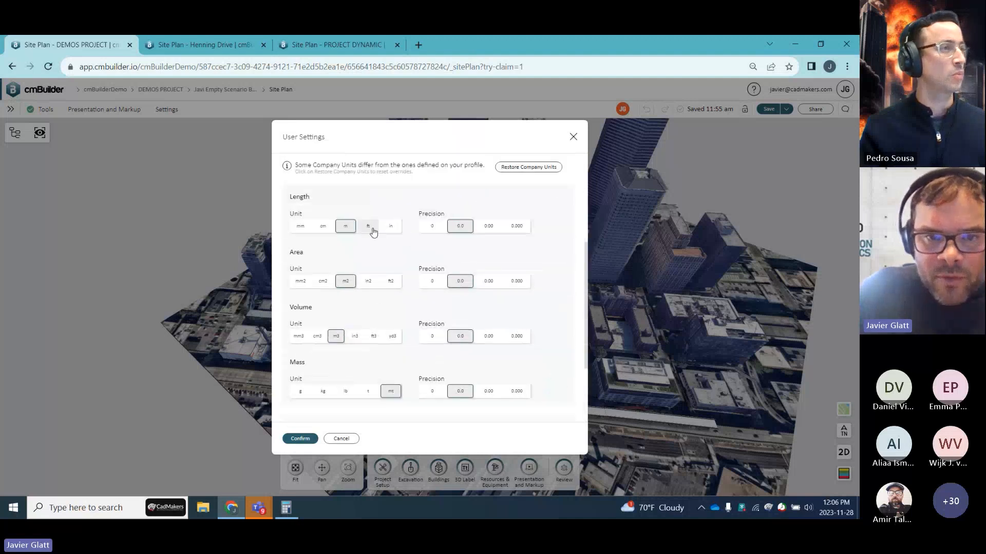
left_click(368, 228)
left_click(367, 283)
left_click(392, 337)
left_click(368, 392)
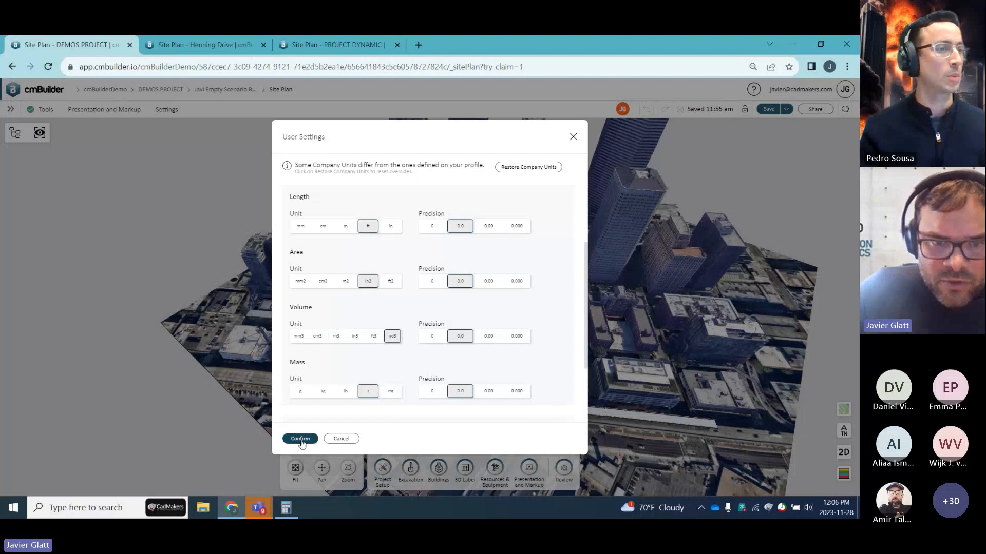
left_click(300, 438)
- Switch the site plan to 2D and frame the project building closely from above
left_click(843, 452)
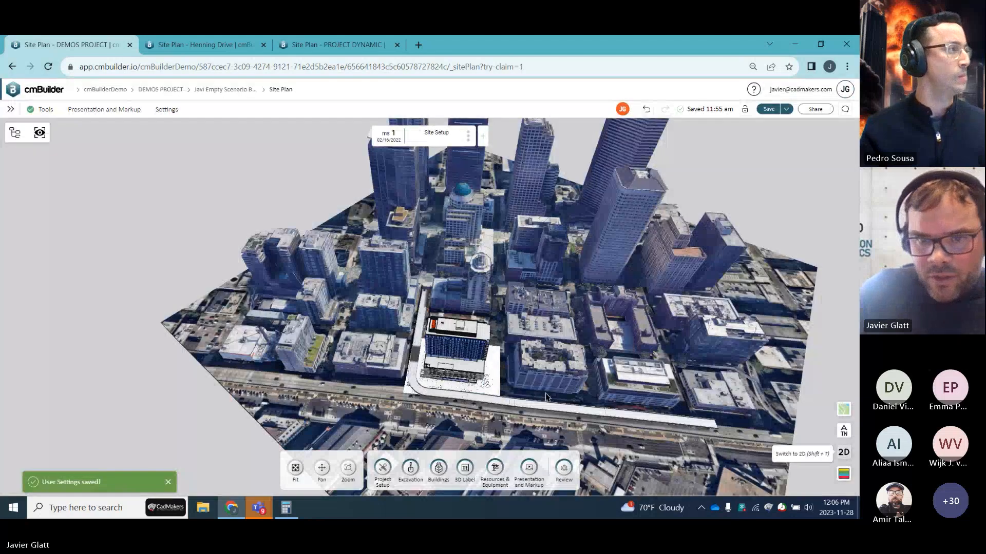
scroll(431, 335, "up", 5)
scroll(431, 334, "up", 6)
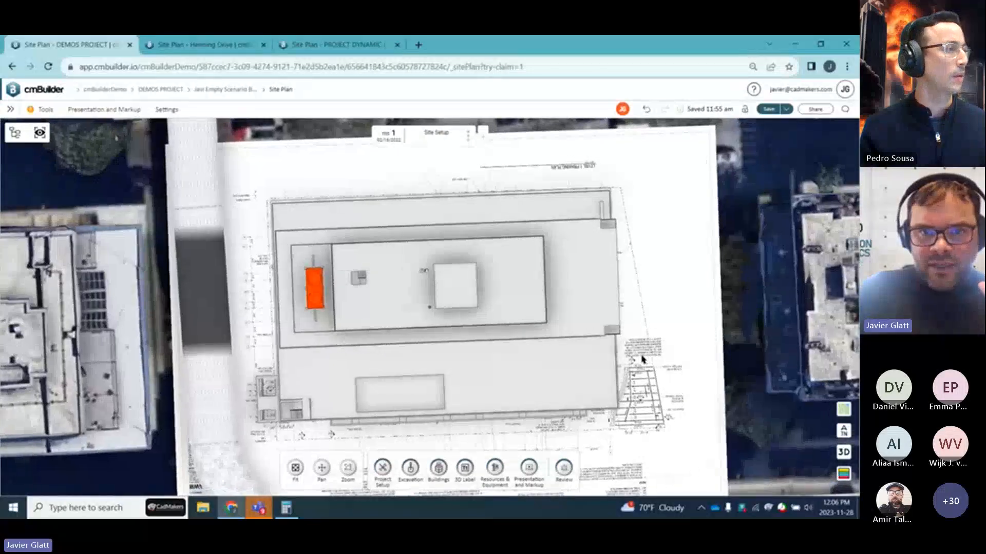
- Browse the resources and equipment library and look at the Resource Request form without submitting anything
left_click(494, 467)
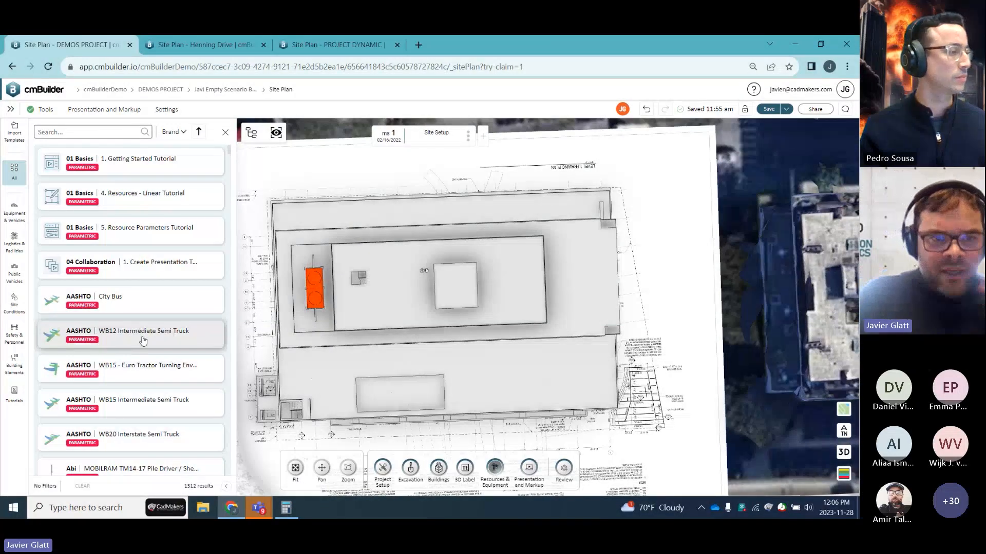
scroll(139, 336, "down", 3)
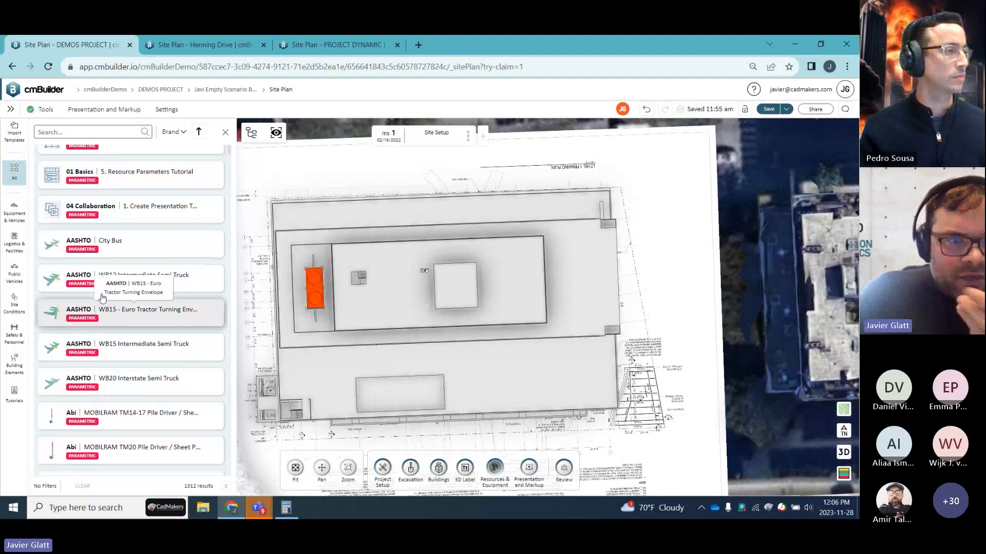
scroll(109, 328, "down", 10)
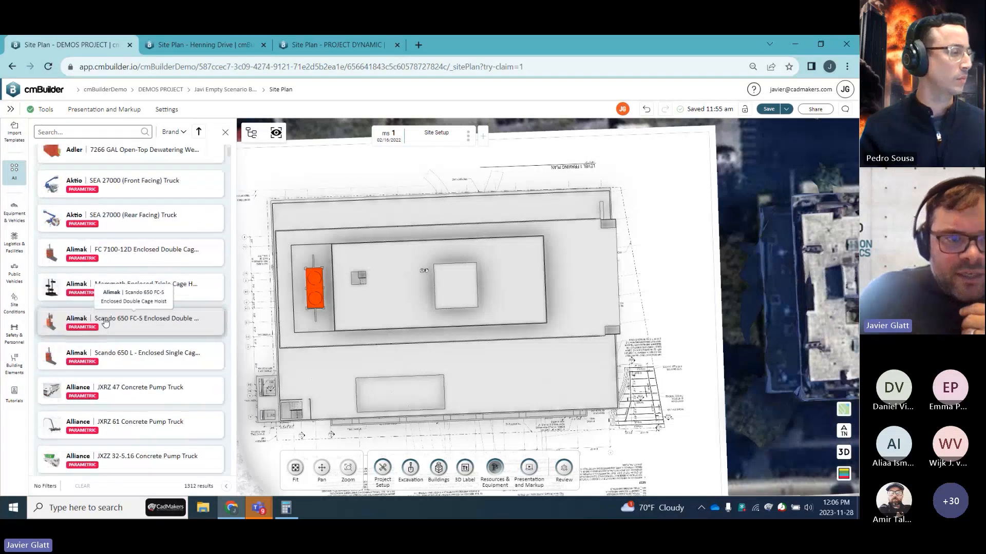
left_click(754, 90)
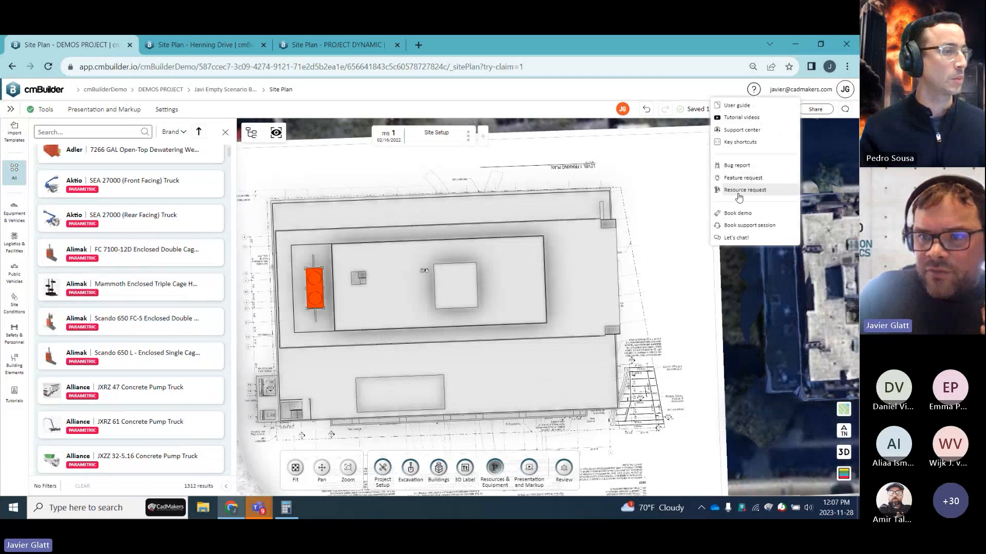
left_click(745, 190)
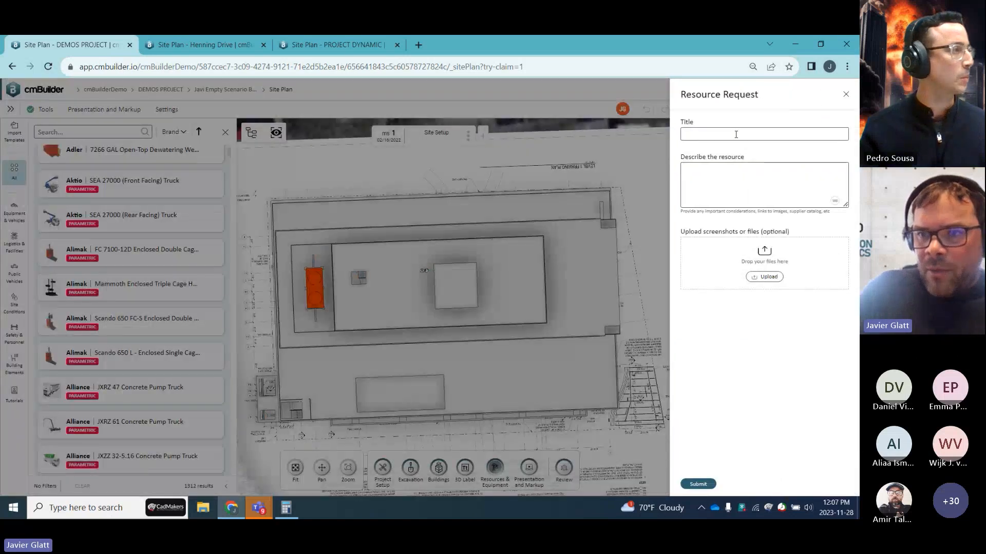
left_click(846, 97)
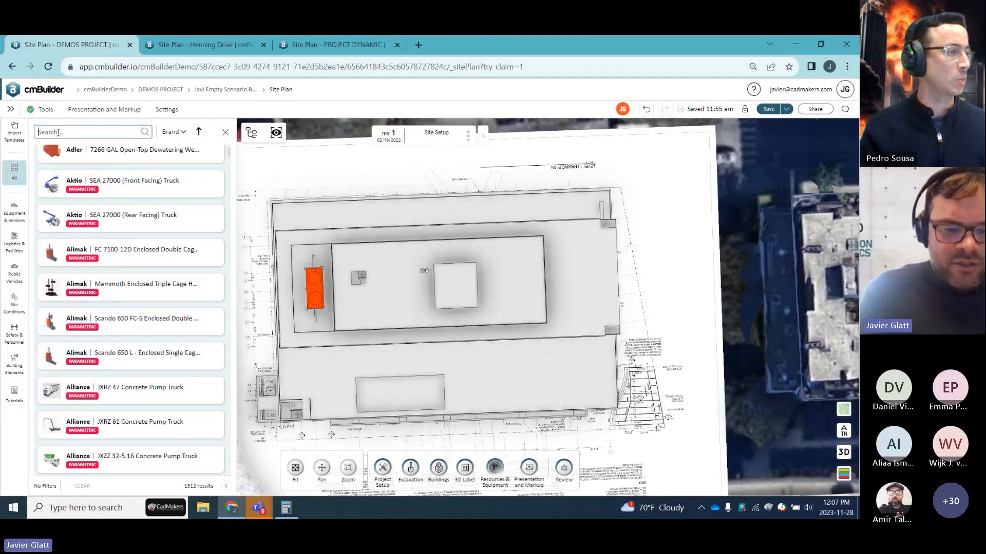
- Search the resource library for "fence" and choose Construction Site Hoarding for placement
type("tence")
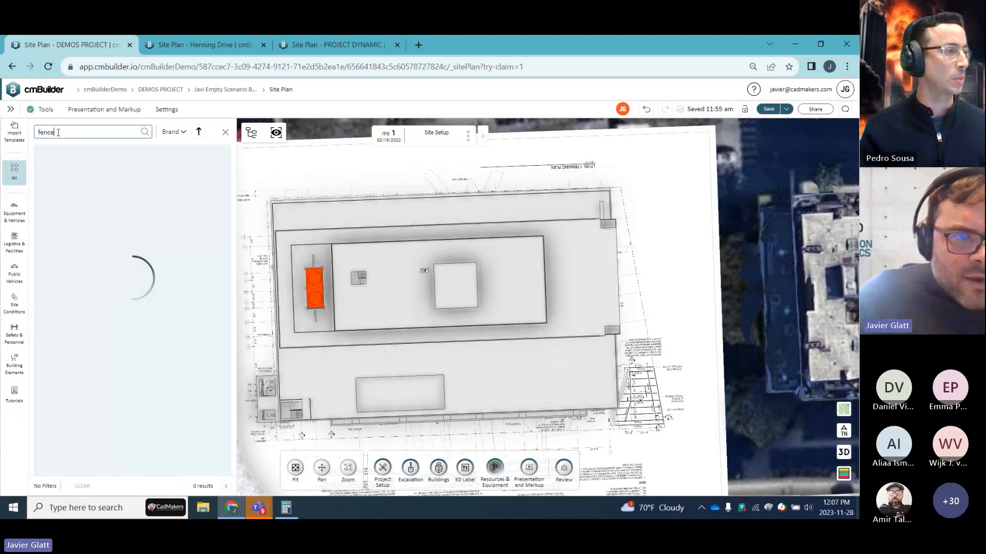
scroll(96, 272, "down", 7)
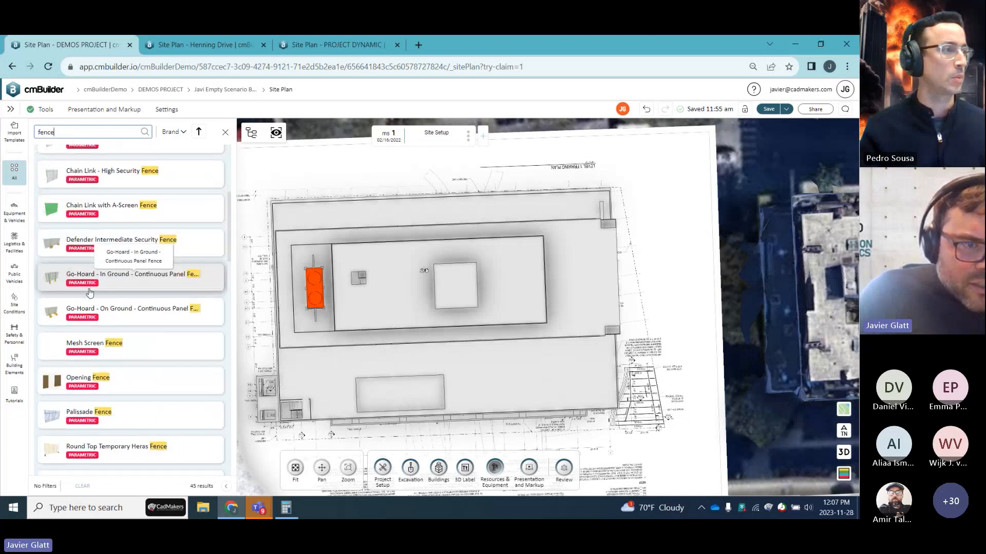
scroll(96, 349, "down", 4)
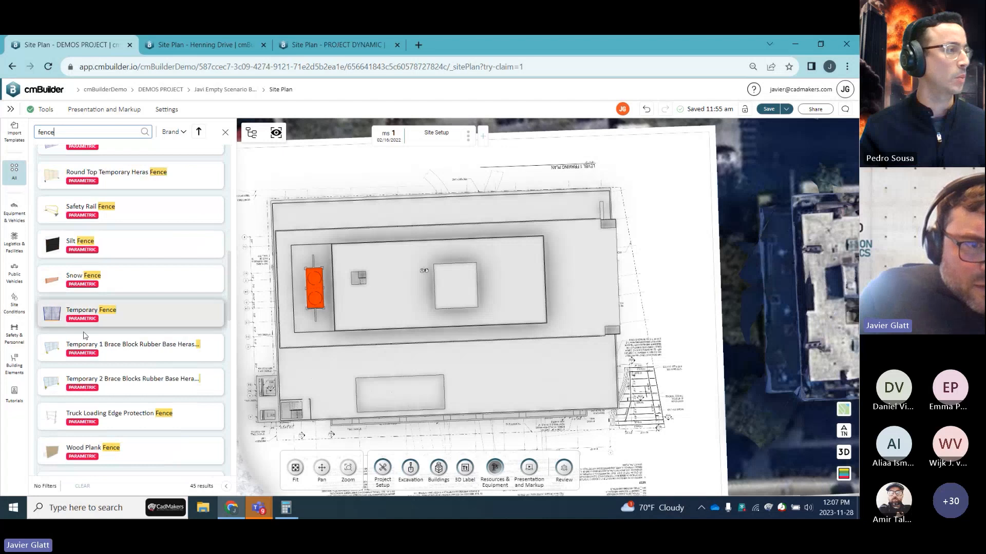
scroll(115, 375, "down", 2)
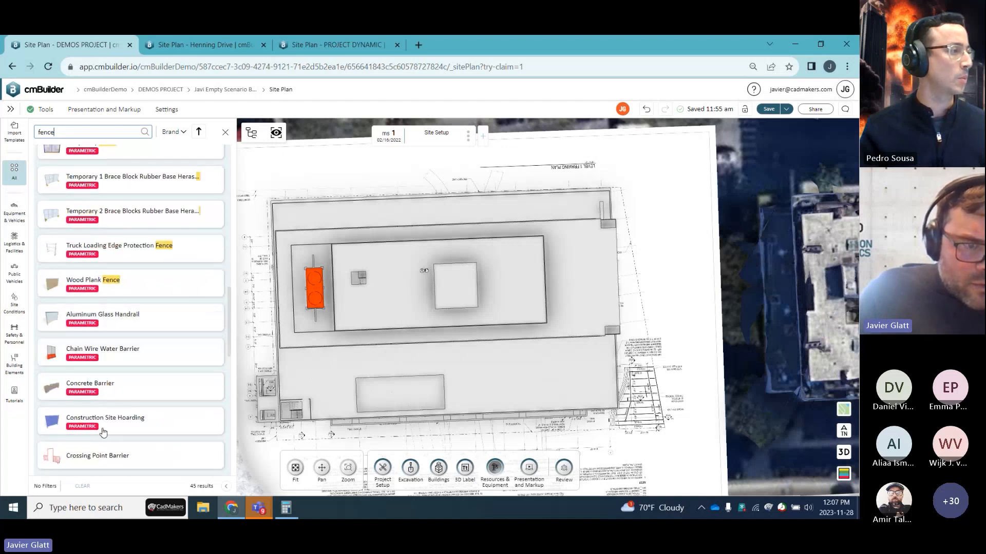
left_click(169, 411)
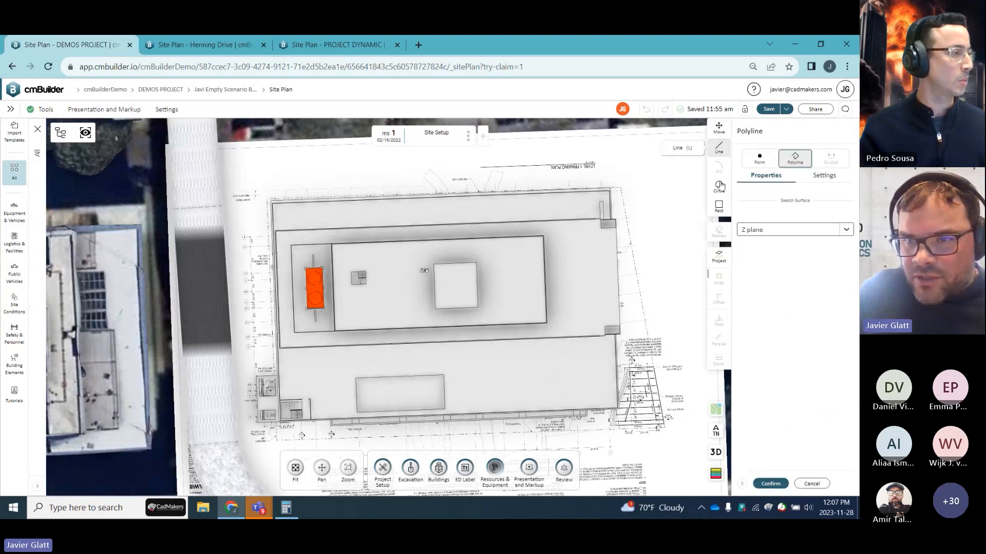
- Sketch a rectangular hoarding outline of about 6,187,500 in2 around the whole building on the Z plane and confirm it
left_click(719, 206)
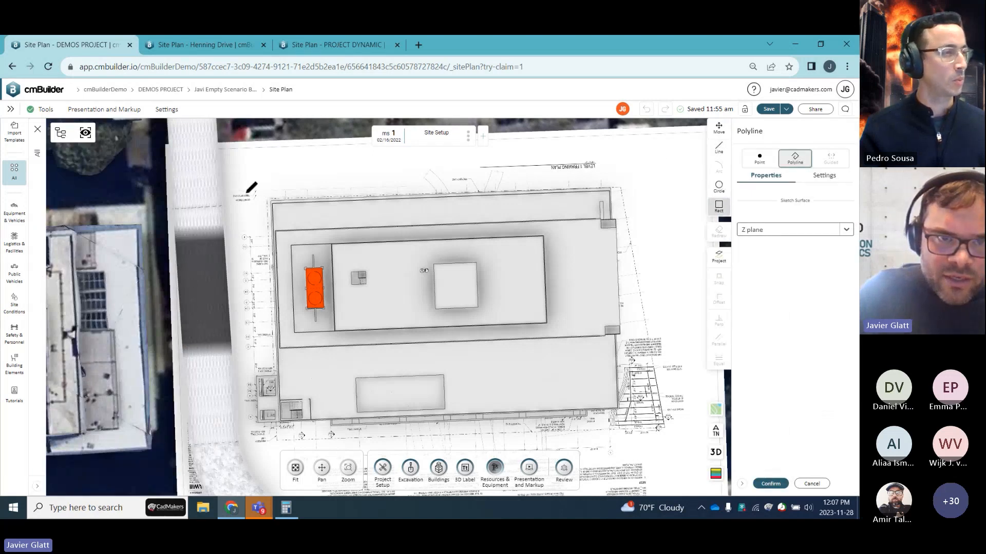
left_click(247, 193)
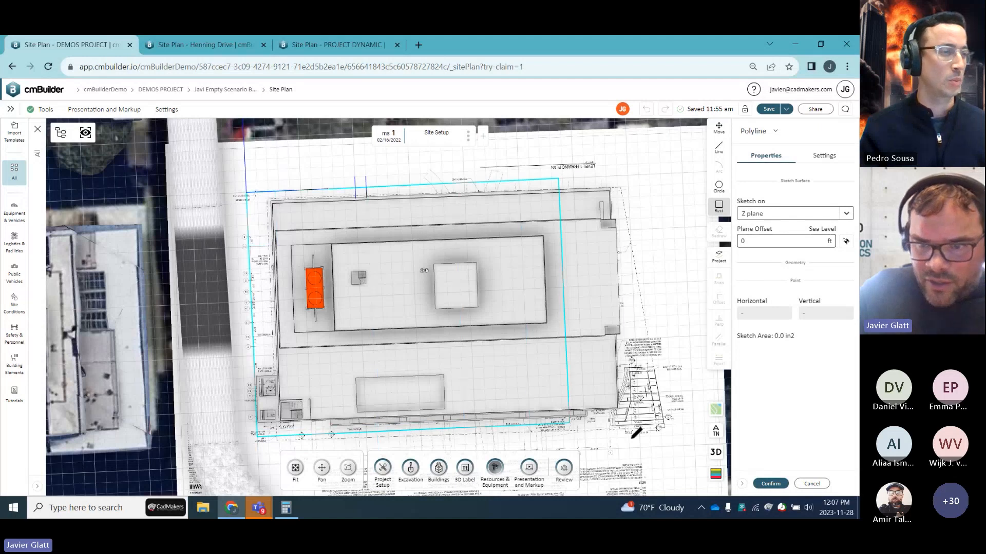
left_click(695, 444)
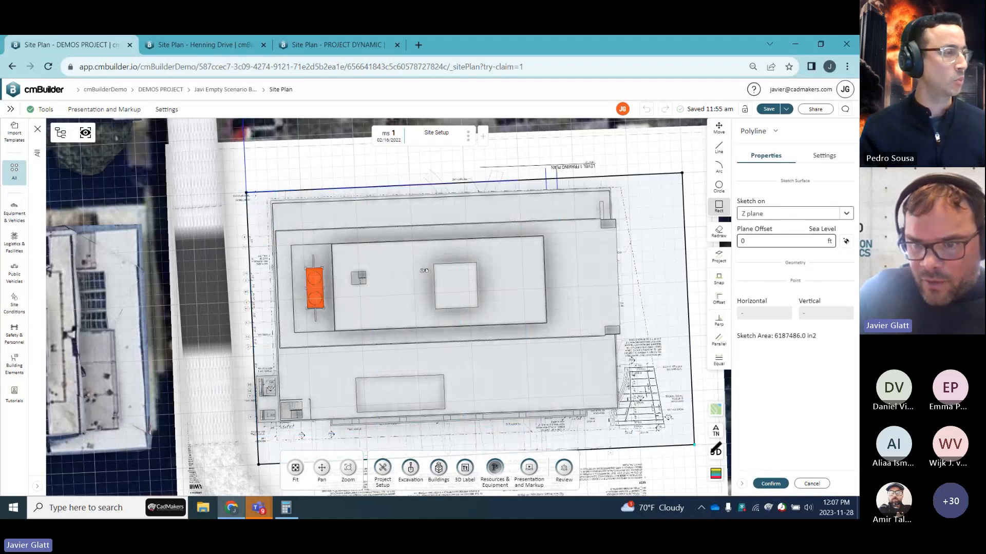
left_click(778, 485)
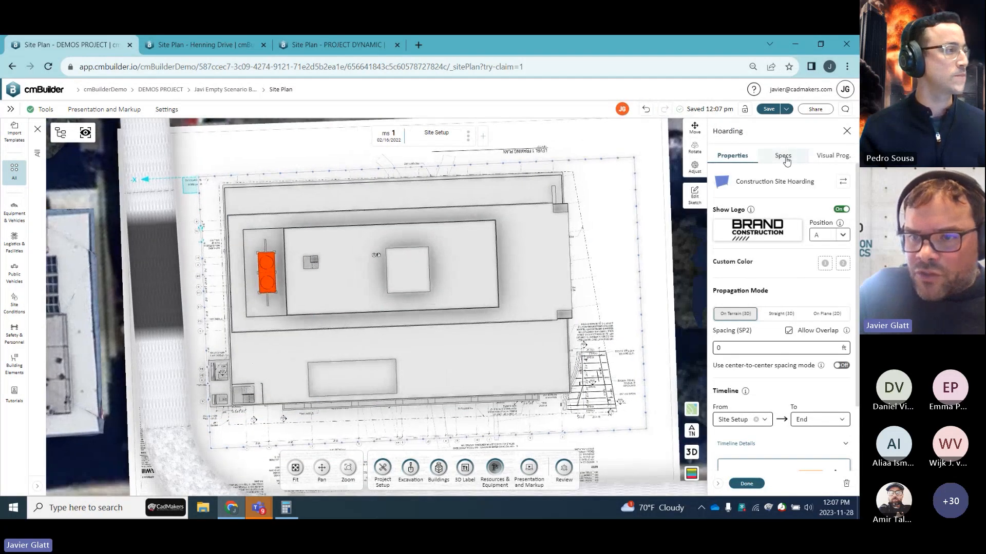
- Review the new hoarding's specs, including panel dimensions, total length and panel quantity, and finish editing it
left_click(783, 155)
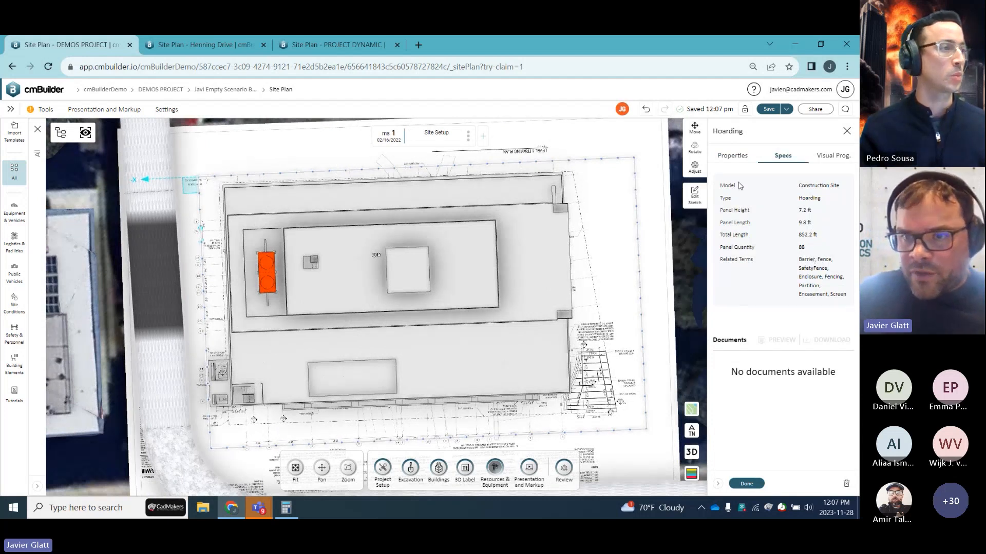
left_click(733, 156)
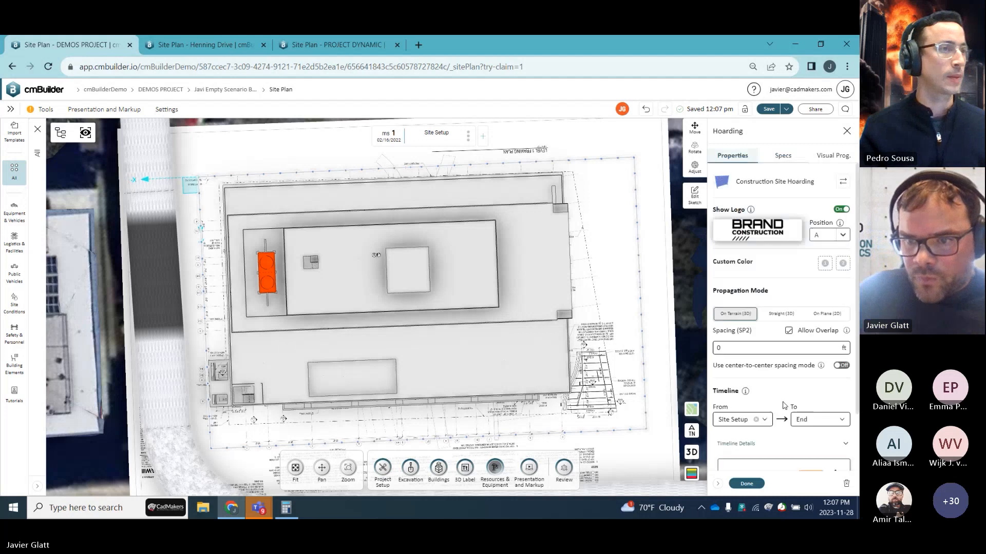
left_click(746, 484)
- Switch the site plan to 3D and set the construction hoarding's custom color to white
key("shift+t")
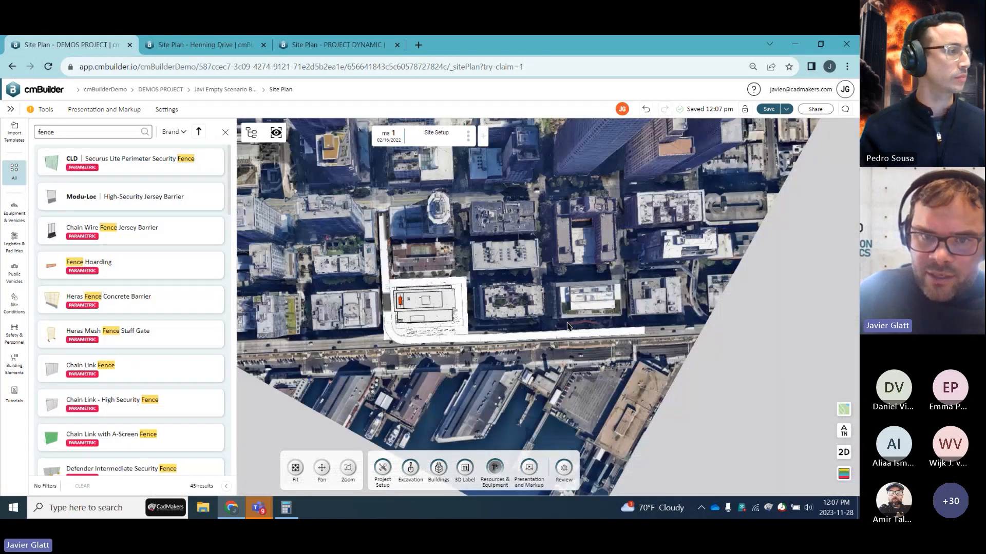
scroll(419, 341, "up", 10)
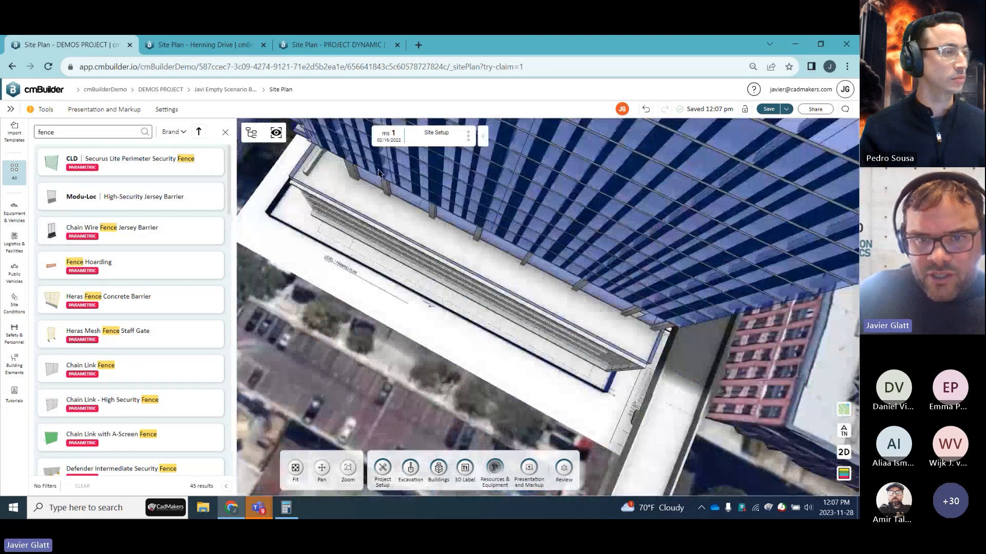
left_click_drag(413, 279, 440, 261)
left_click(440, 260)
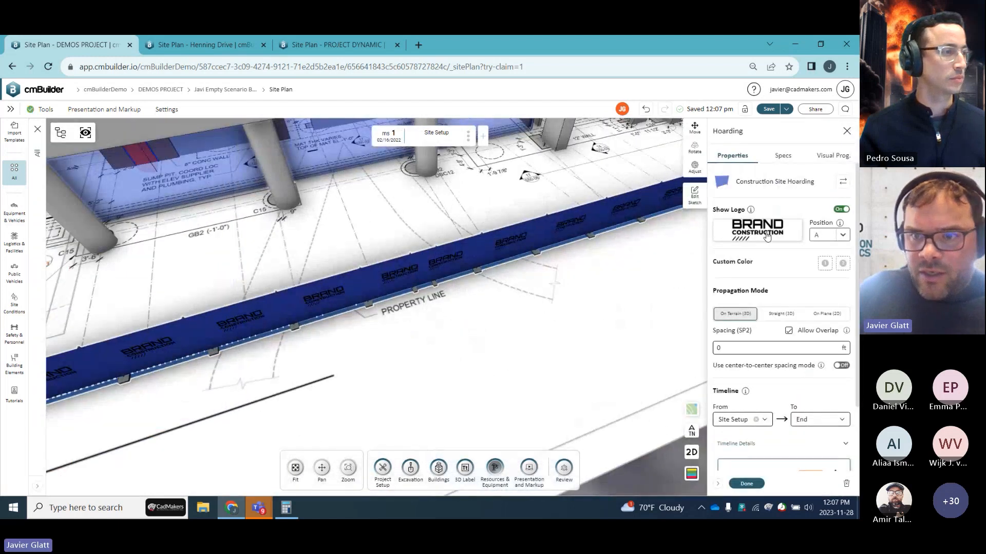
left_click(822, 263)
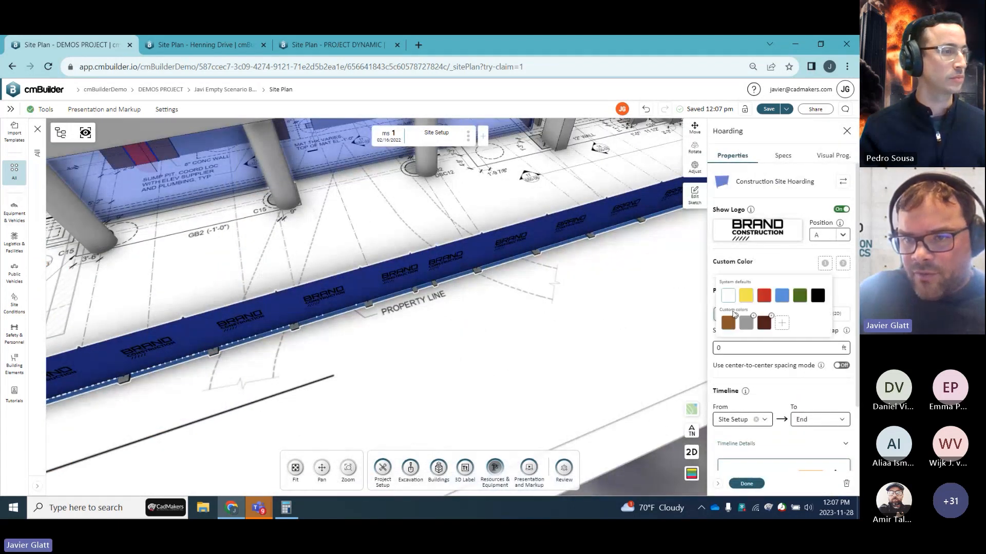
left_click(727, 296)
left_click(758, 483)
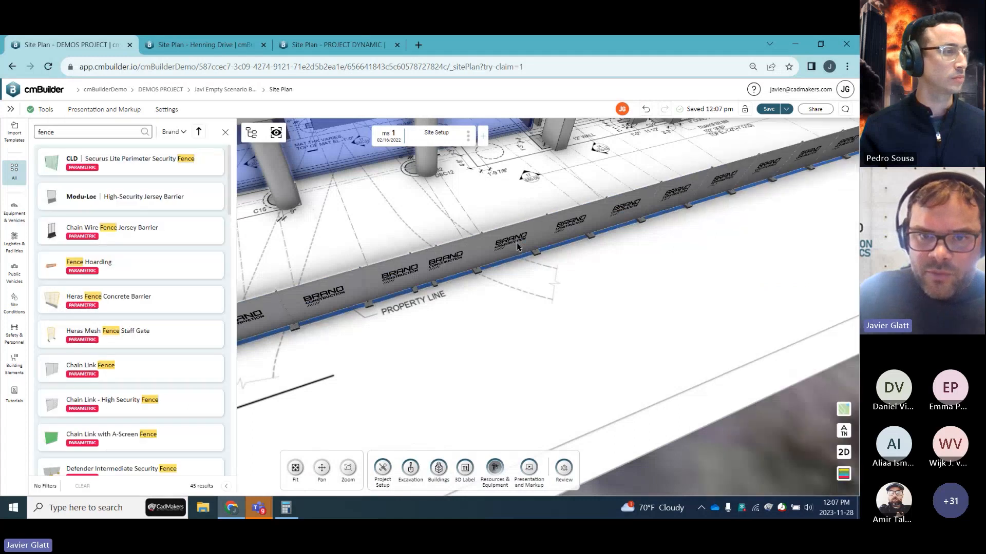
- Search the resource library for "gate" and place a Double Sliding Gate on the hoarding near the PROPERTY LINE label
scroll(517, 247, "up", 5)
middle_click_drag(494, 339, 534, 333)
scroll(533, 334, "down", 2)
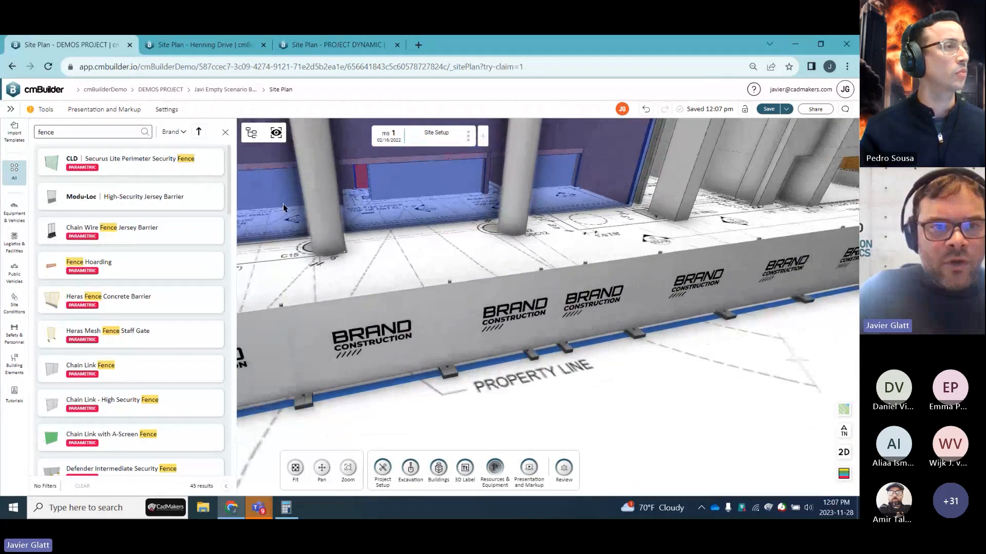
left_click_drag(77, 132, 14, 141)
type("gfate")
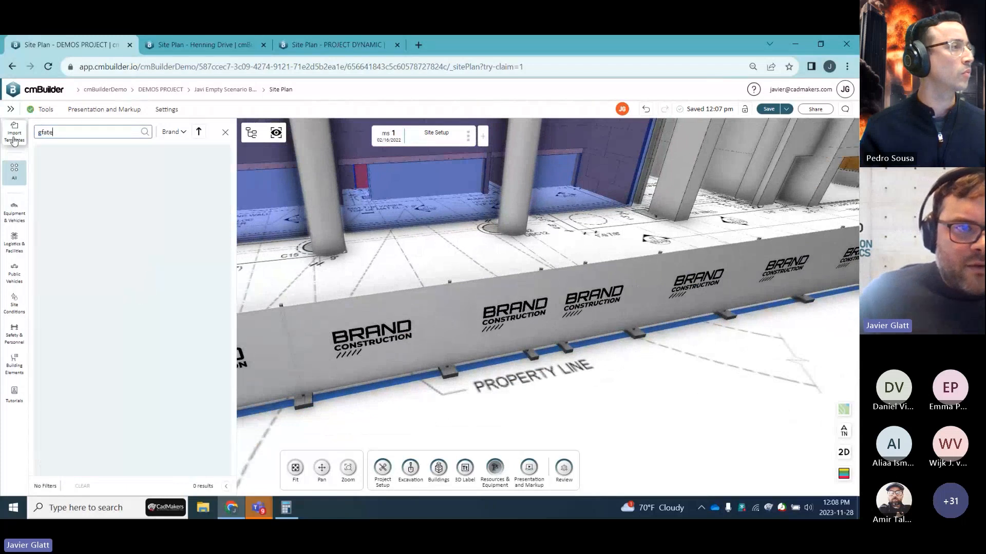
type("ag")
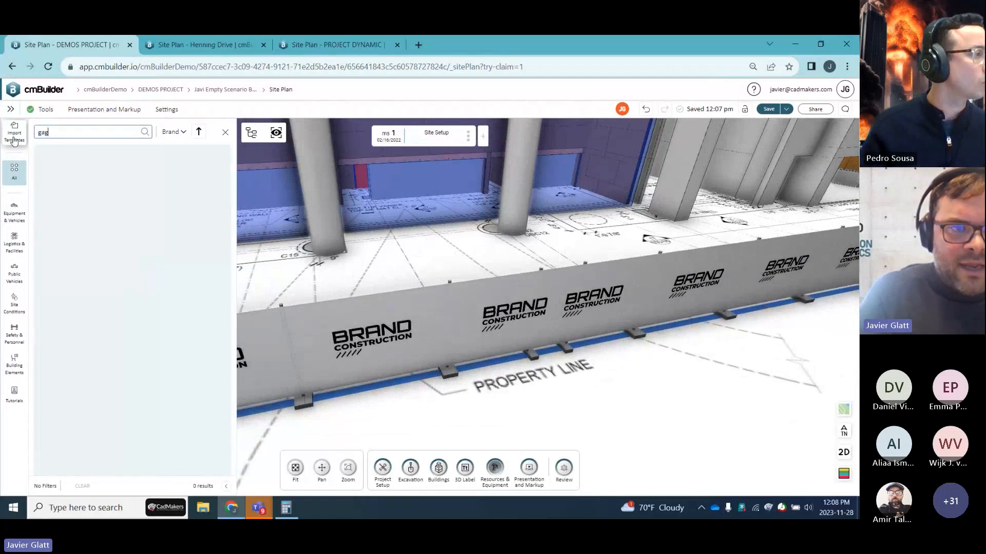
key("BackSpace")
key("BackSpace")
type("ate")
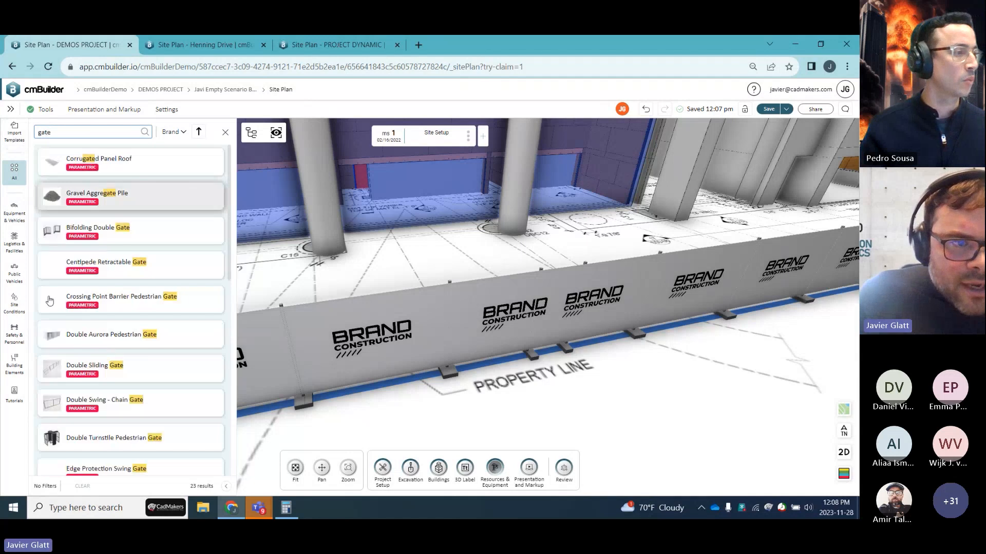
left_click(102, 371)
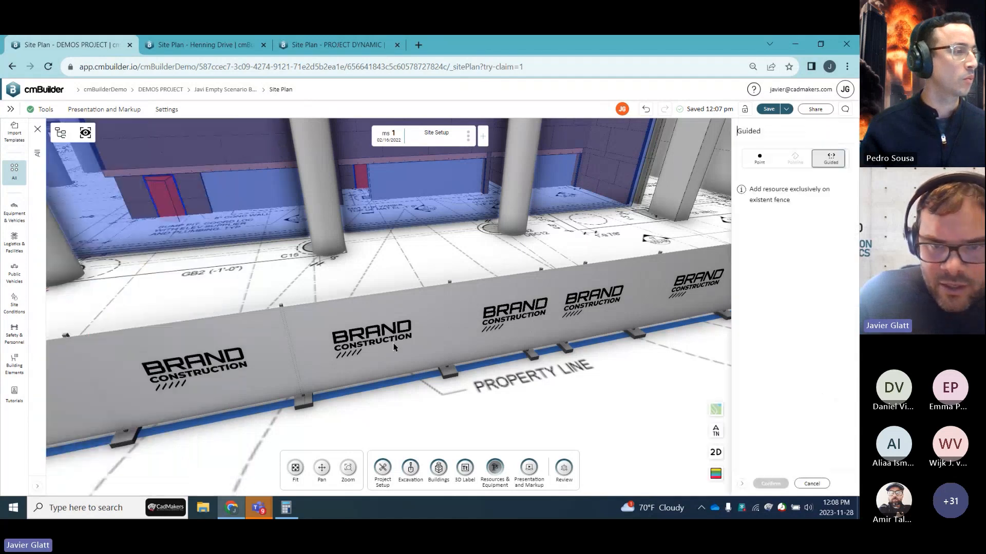
left_click(463, 335)
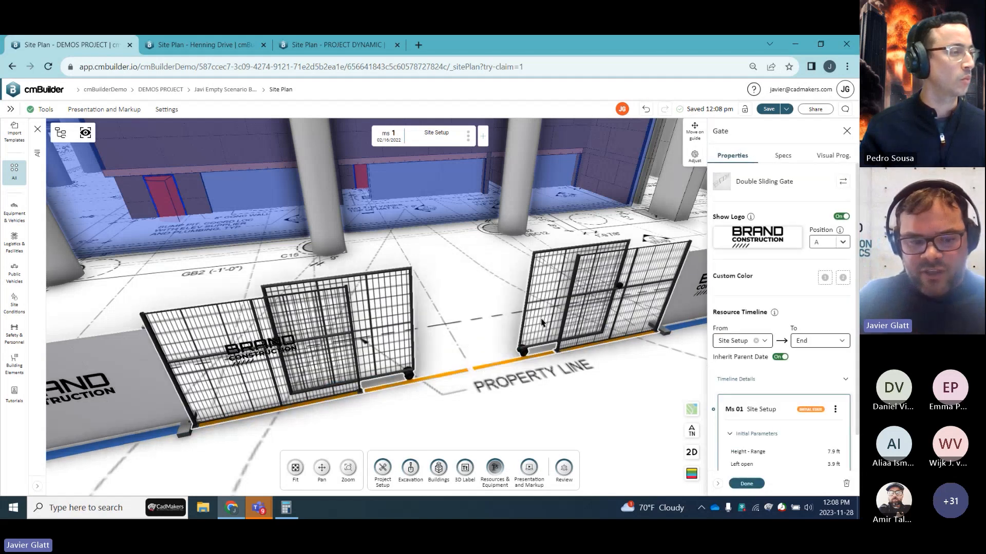
- Adjust the double sliding gate by moving both leaves closer together, with the right leaf at about 2.3 ft
key("a")
left_click_drag(385, 304, 460, 296)
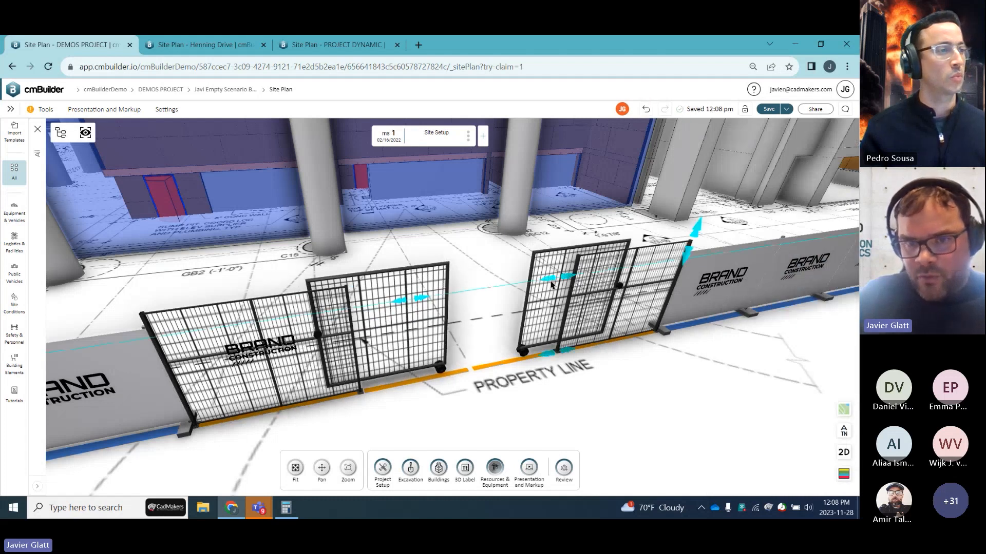
left_click_drag(566, 276, 544, 280)
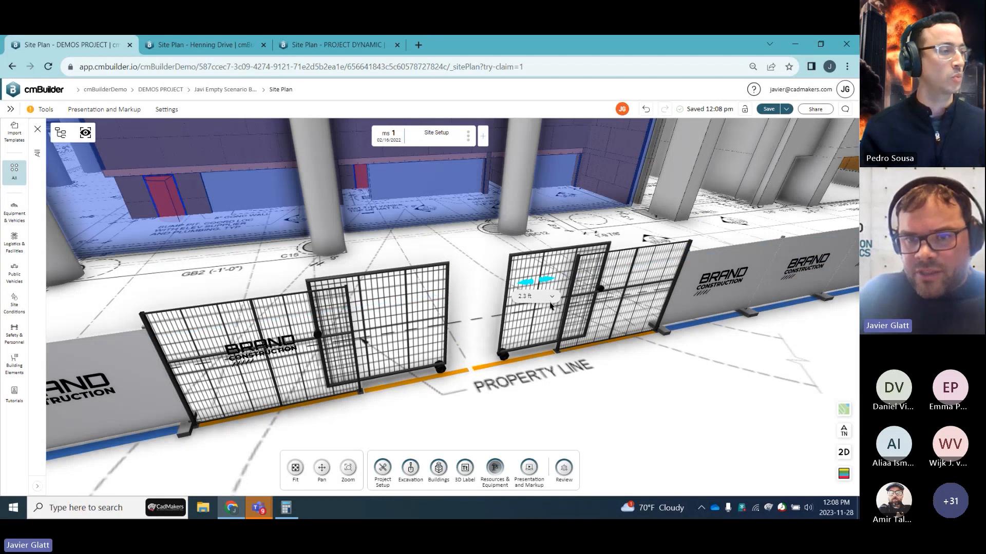
key("Escape")
left_click(594, 316)
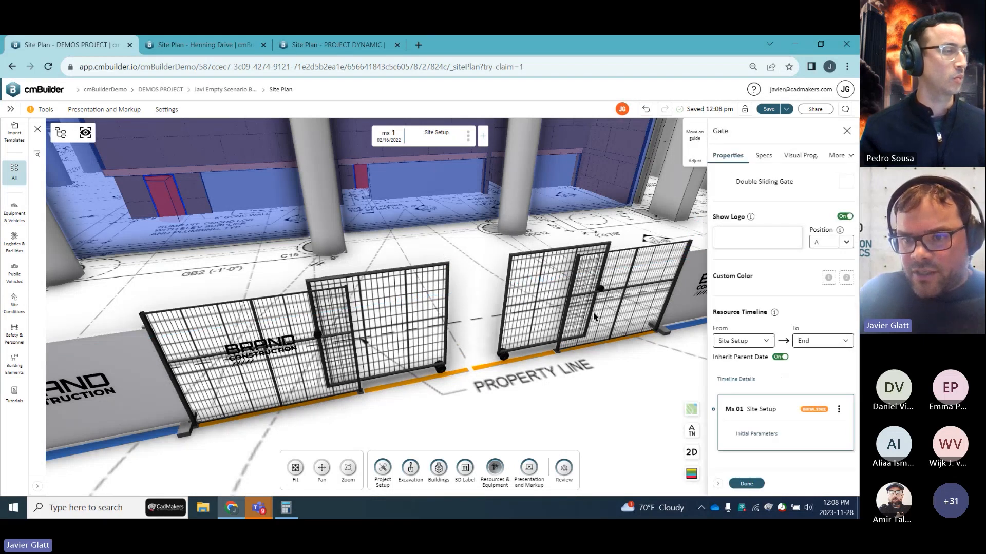
left_click(761, 484)
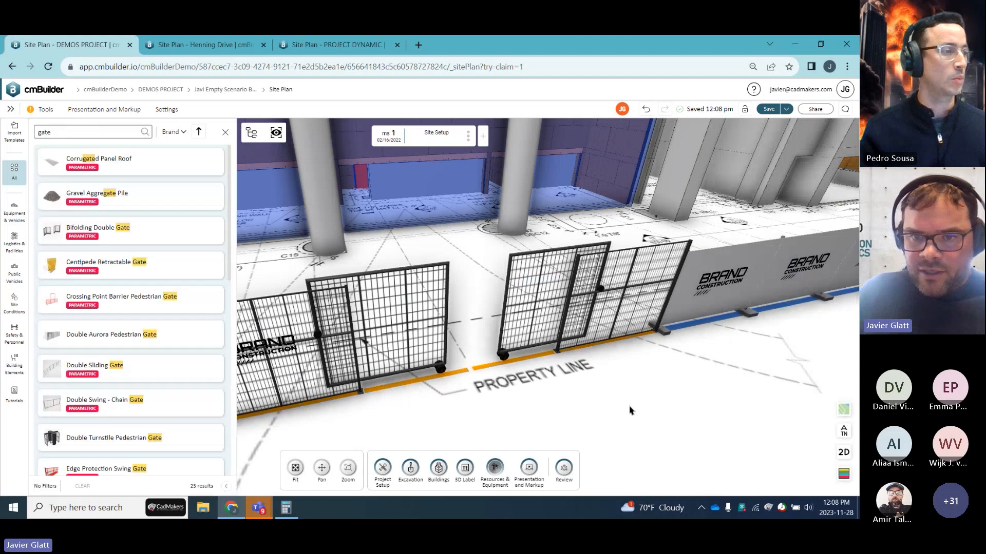
- Place a Double Turnstile Pedestrian Gate on the same hoarding run, to the right of the sliding gate
left_click(113, 438)
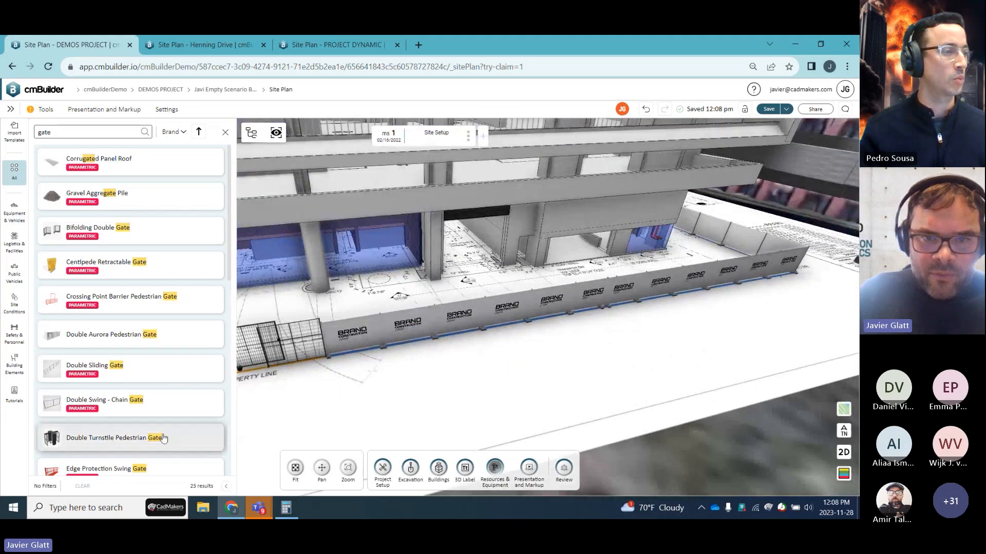
left_click(559, 315)
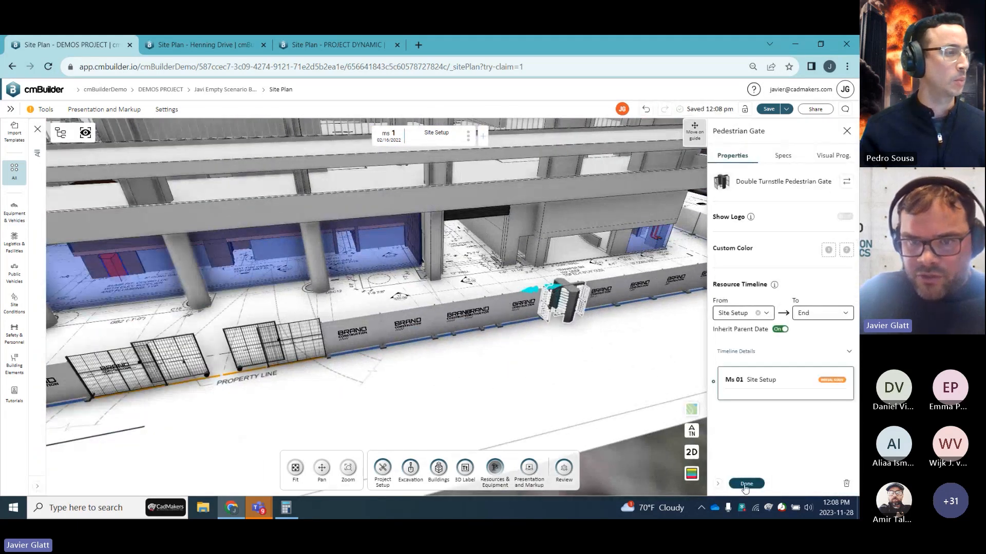
left_click(552, 339)
right_click_drag(552, 339, 679, 334)
scroll(472, 294, "down", 3)
right_click_drag(471, 294, 616, 331)
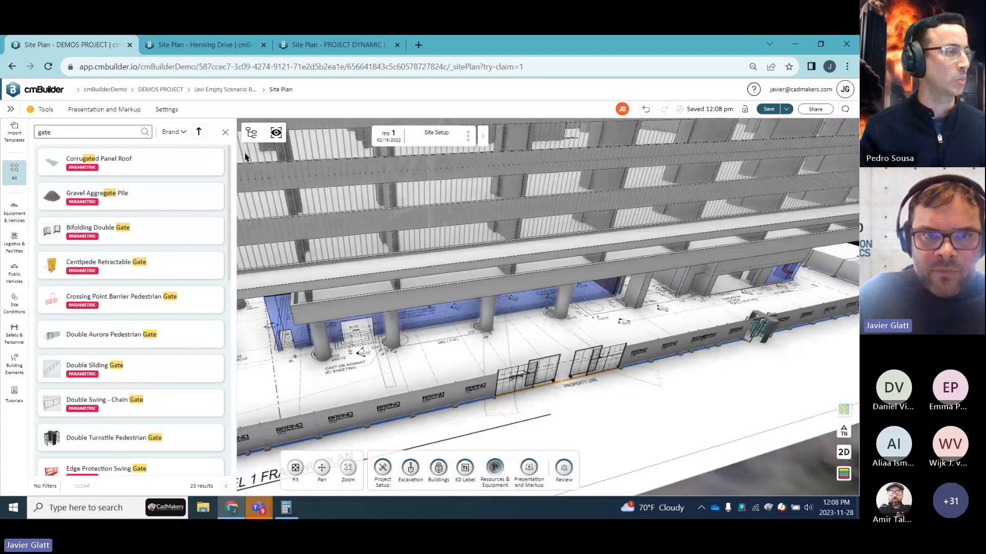
- Temporarily hide the BIM Model from the imported models in the model tree
left_click(252, 135)
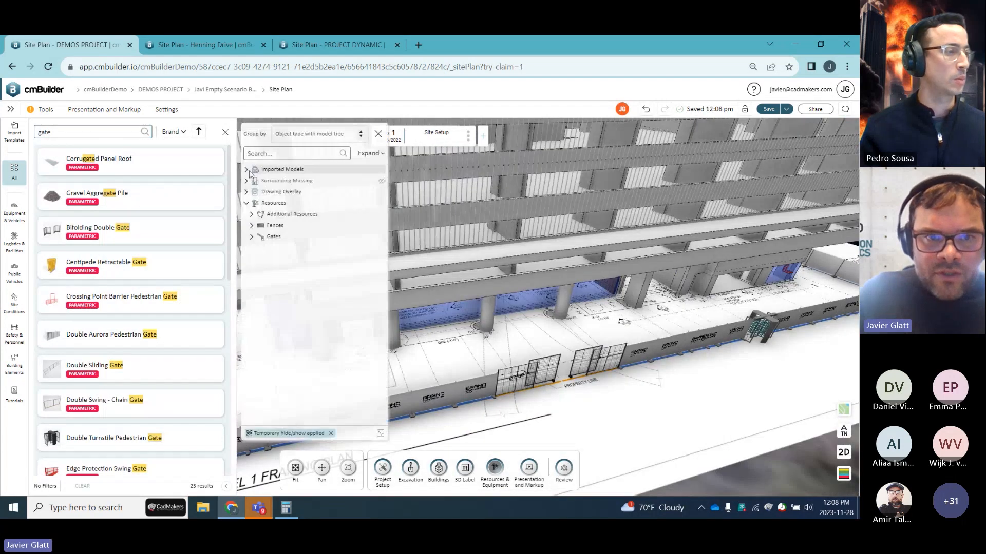
left_click(247, 170)
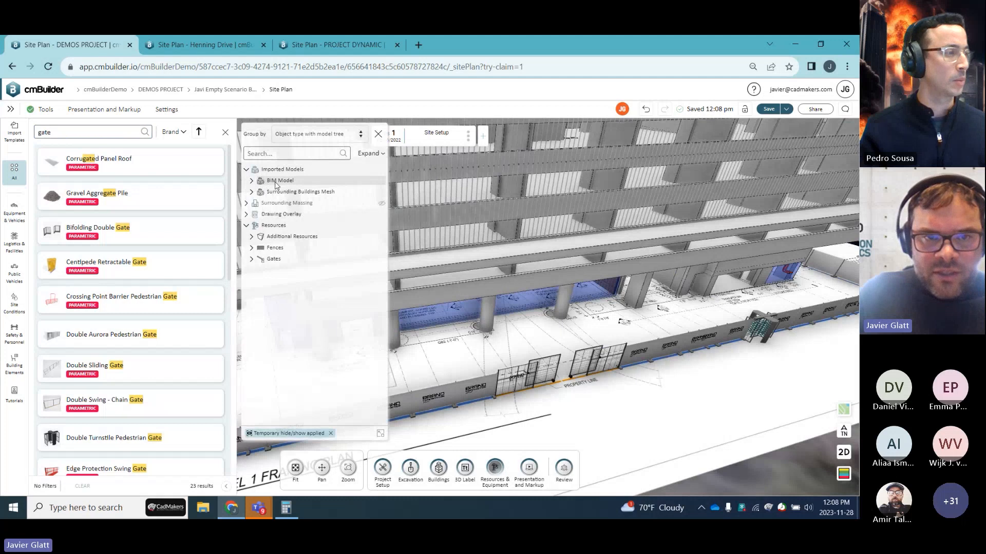
left_click(277, 183)
right_click(277, 184)
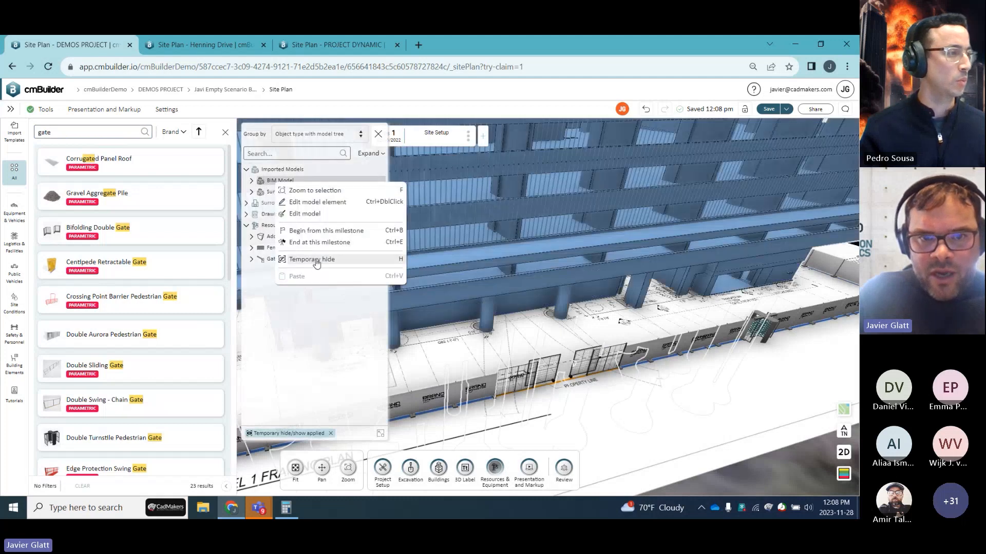
left_click(332, 260)
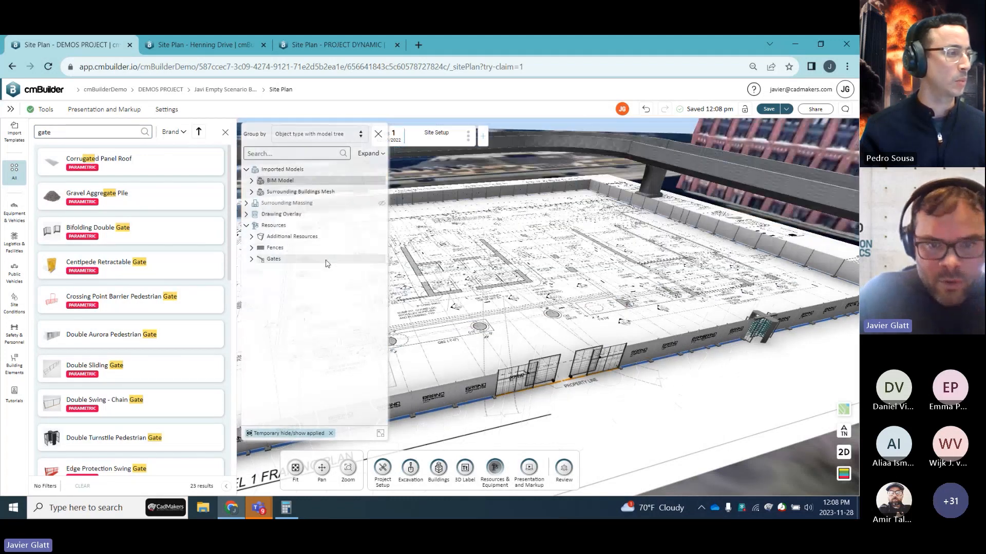
left_click(381, 434)
- Draw a four-sided zone on the Z plane just outside the hoarding, running from beside the sliding gate to the nearest site corner
left_click_drag(404, 305, 513, 375)
right_click_drag(513, 375, 594, 277)
scroll(571, 310, "down", 3)
right_click_drag(572, 310, 627, 257)
left_click_drag(626, 257, 655, 252)
right_click_drag(655, 251, 685, 243)
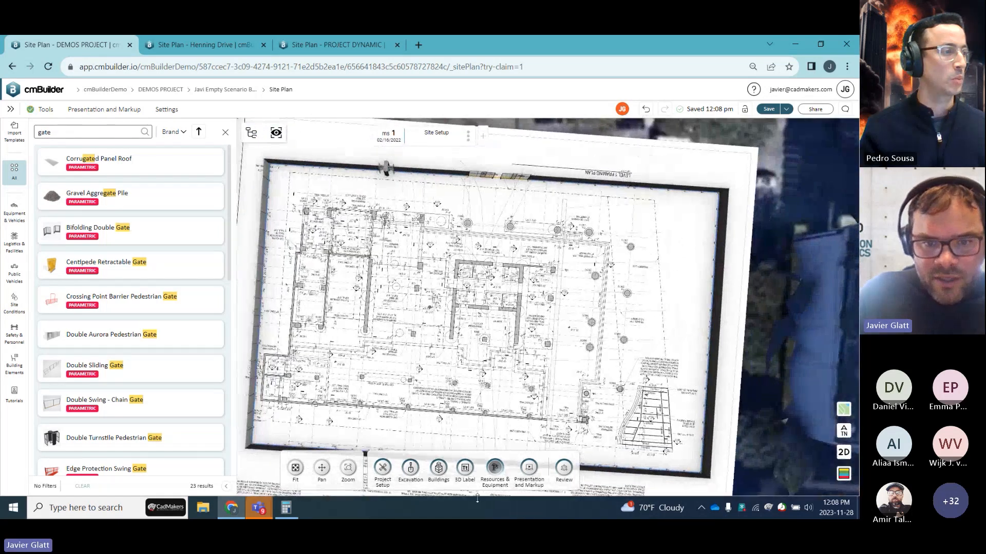
left_click(382, 469)
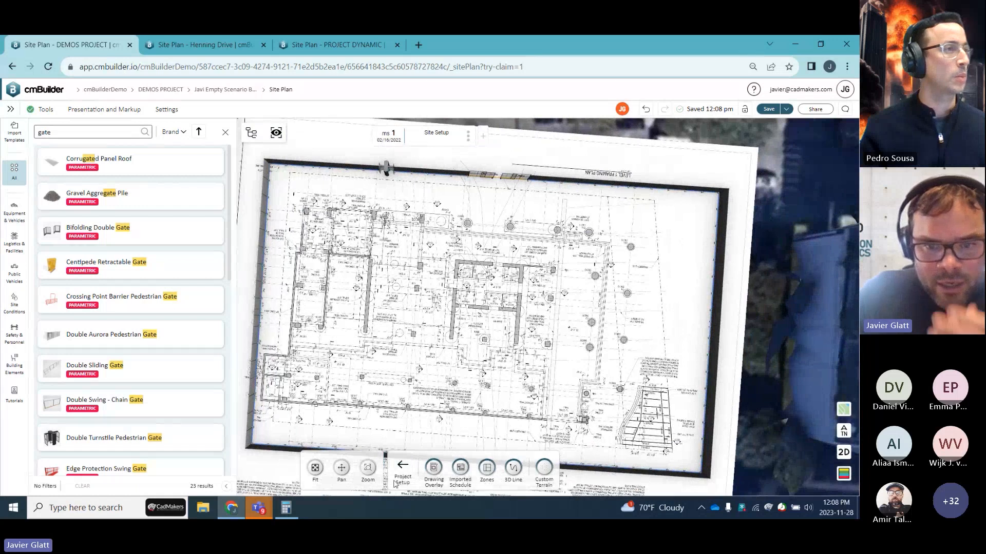
left_click(486, 469)
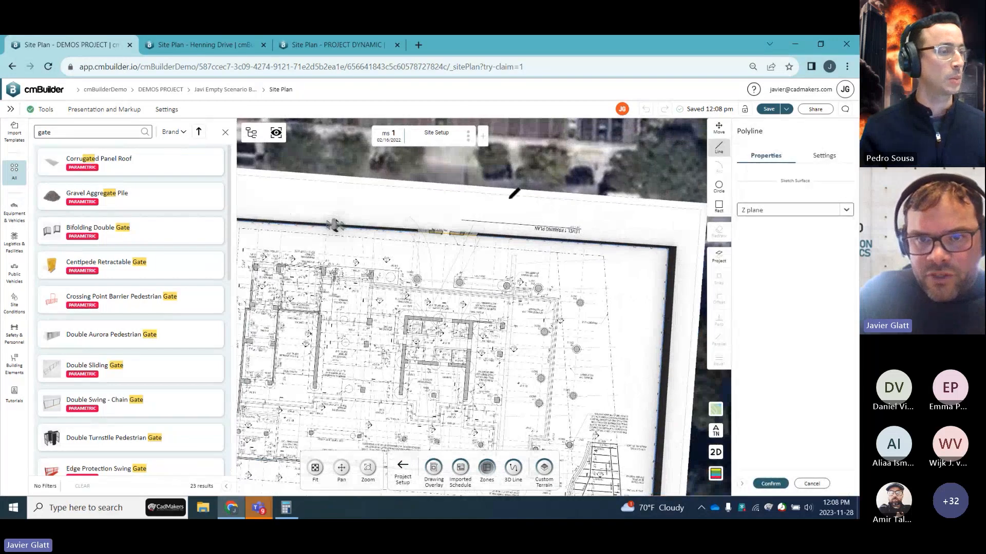
left_click(501, 194)
left_click(497, 234)
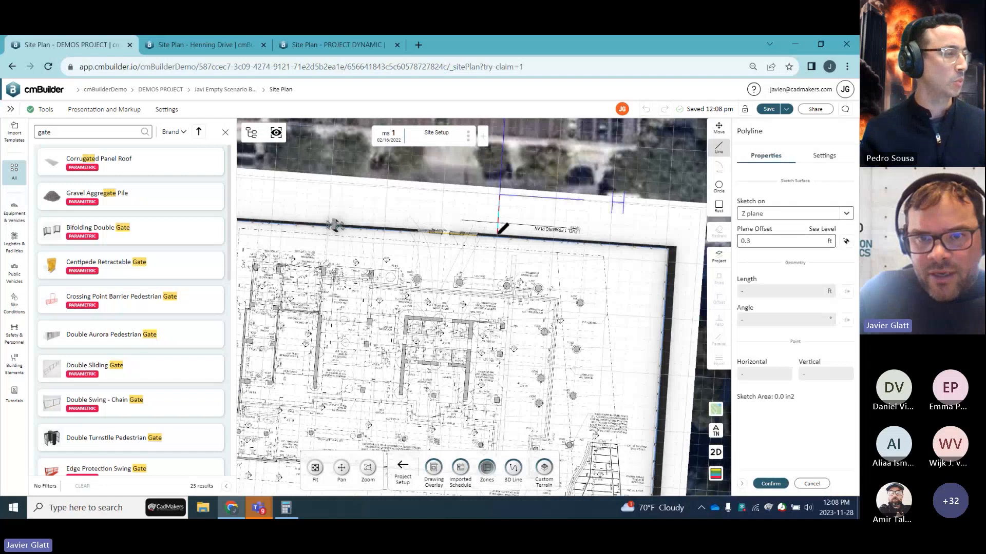
left_click(671, 246)
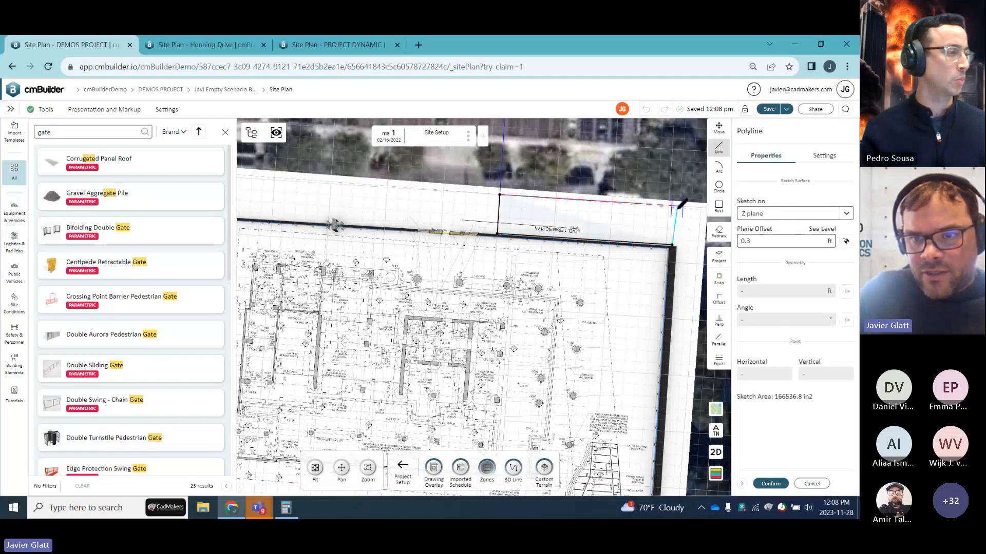
left_click(674, 205)
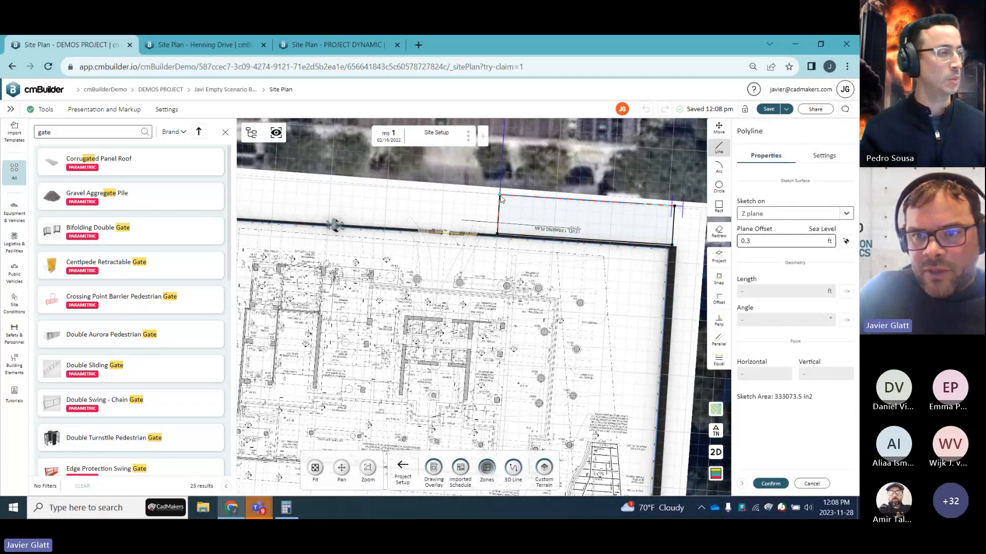
left_click(501, 195)
- Set the new zone's Zone Type property to Loading Area
left_click(694, 199)
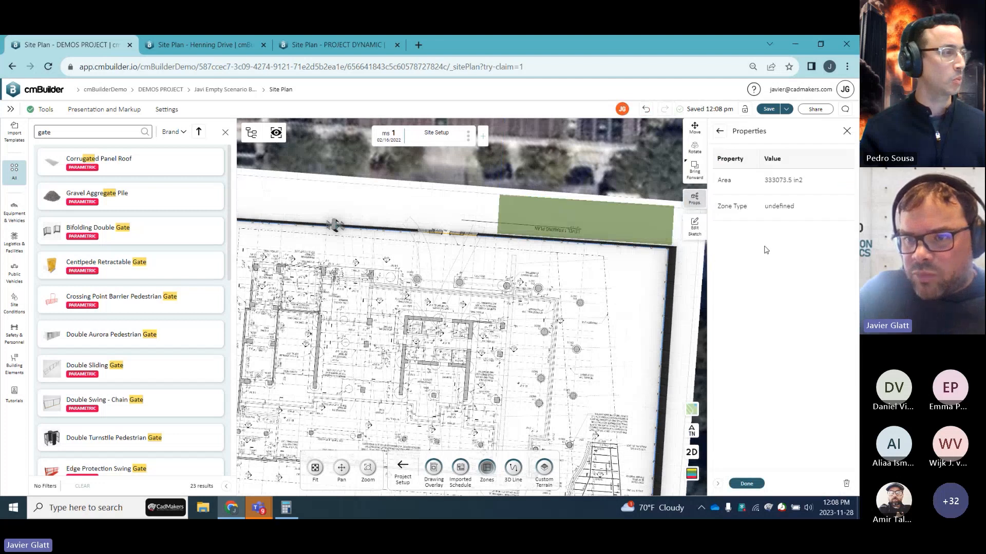
left_click(801, 206)
left_click(788, 208)
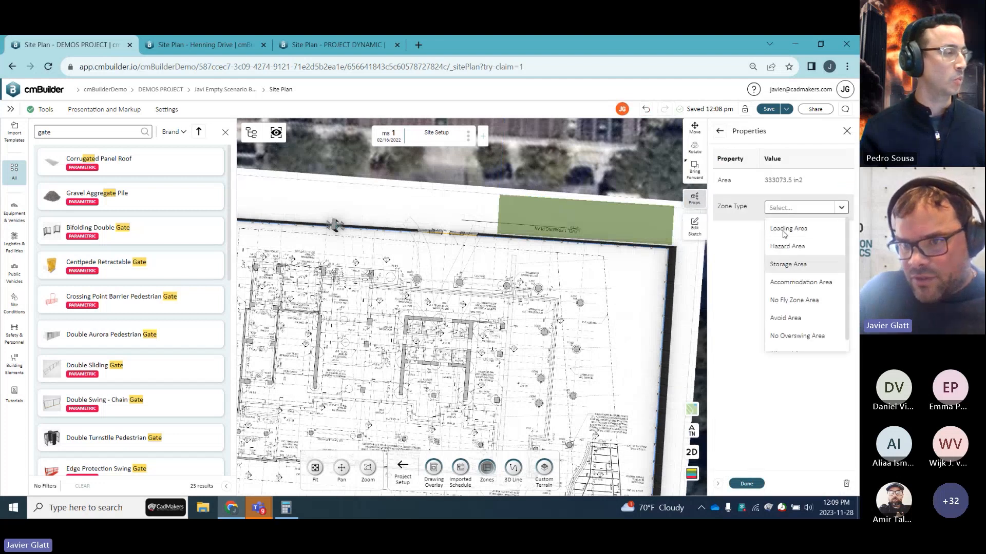
left_click(793, 230)
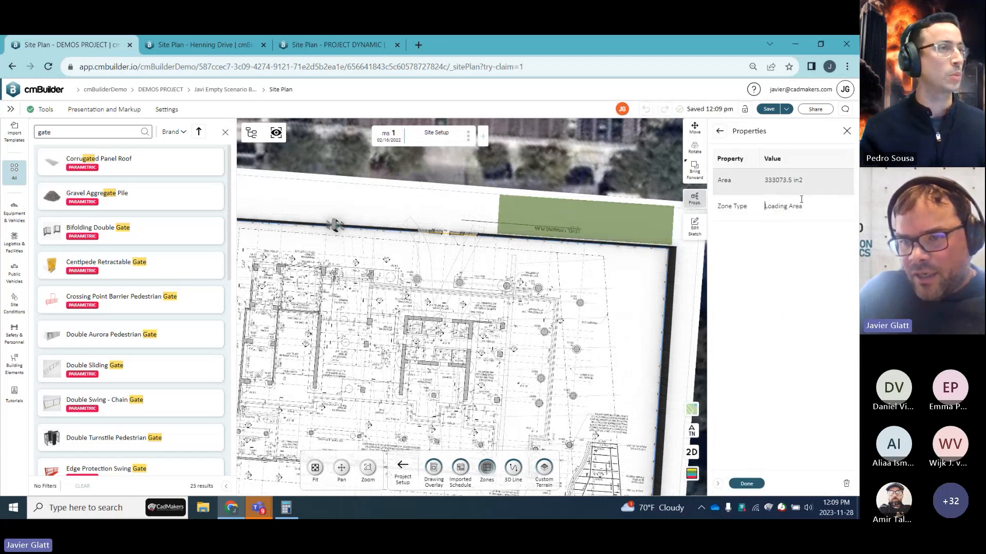
left_click(720, 131)
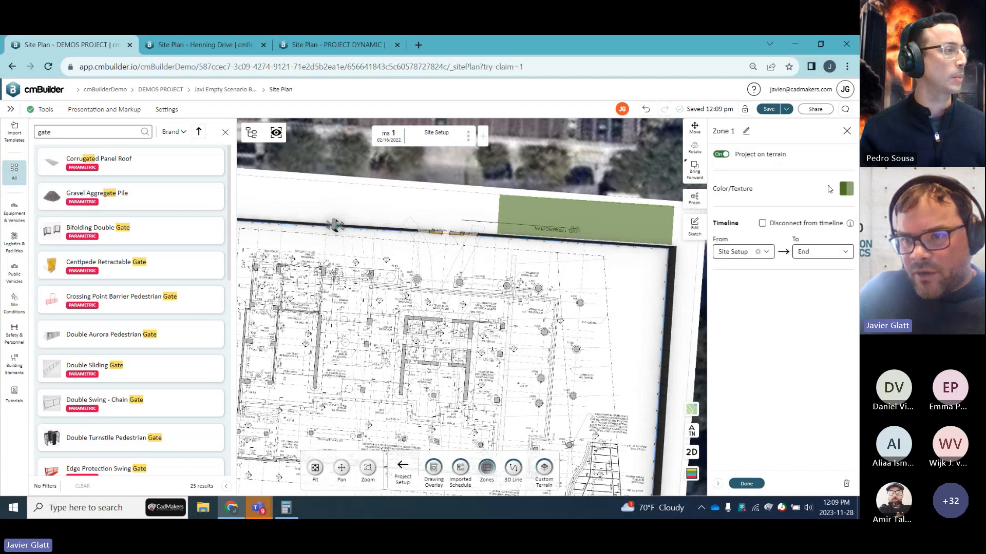
- Apply the dark grey texture to the loading zone and finish editing it
left_click(845, 189)
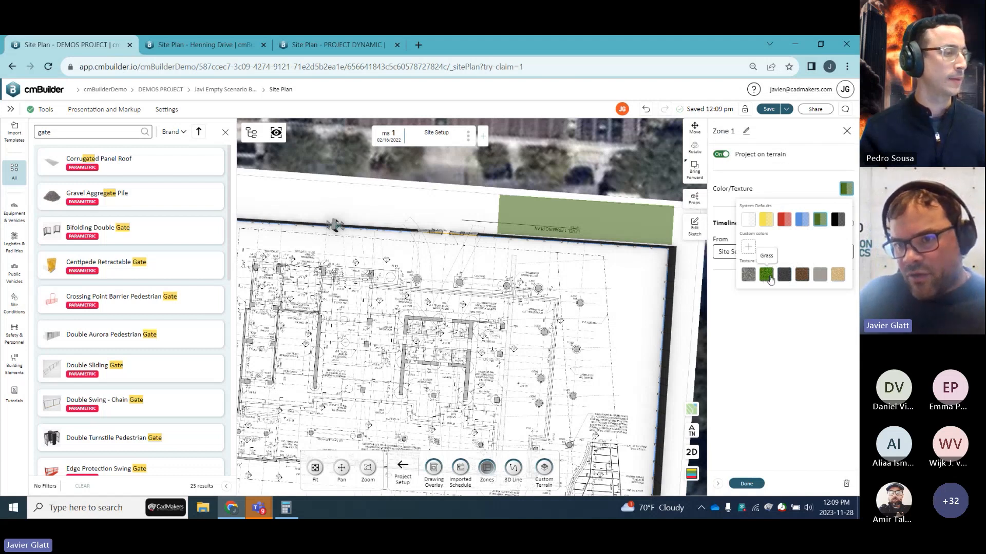
left_click(786, 276)
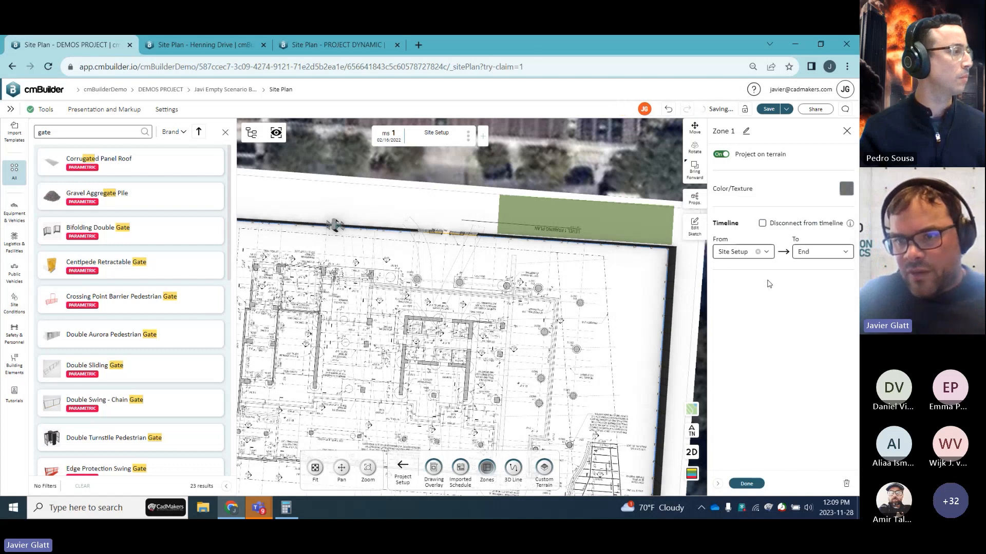
left_click(747, 484)
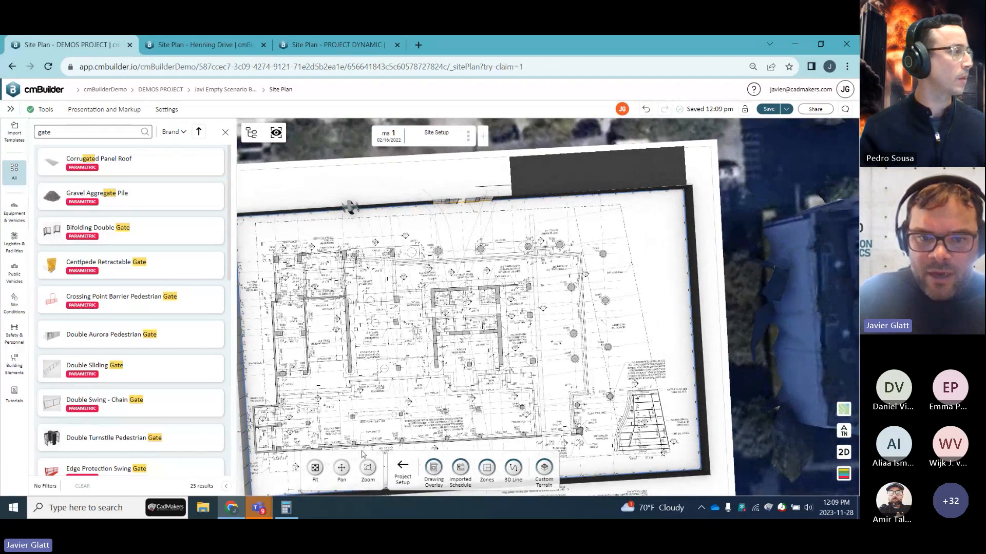
- Place a 3D label reading "Loading Zone" on the dark grey zone and project it on the terrain
left_click(395, 466)
left_click(464, 468)
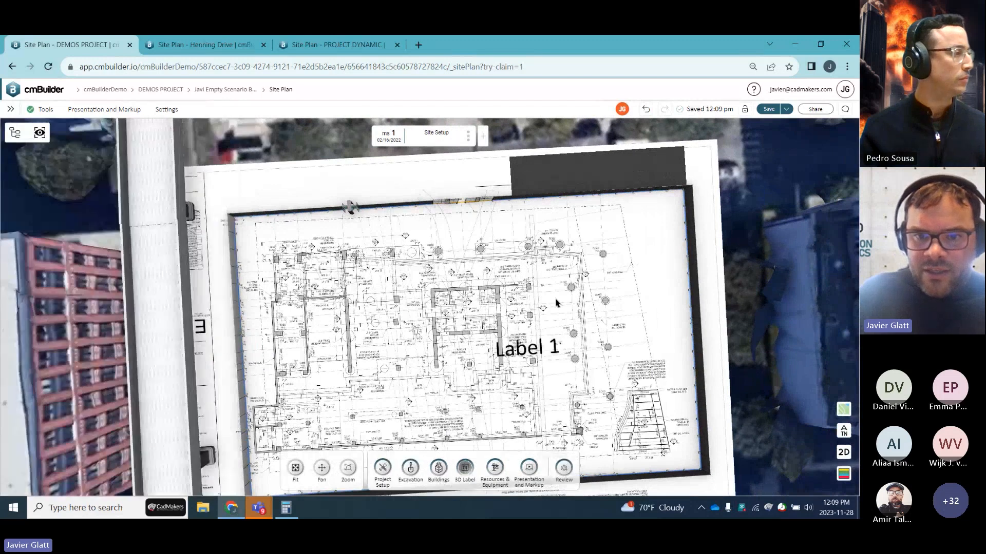
left_click(582, 193)
left_click_drag(747, 183, 714, 176)
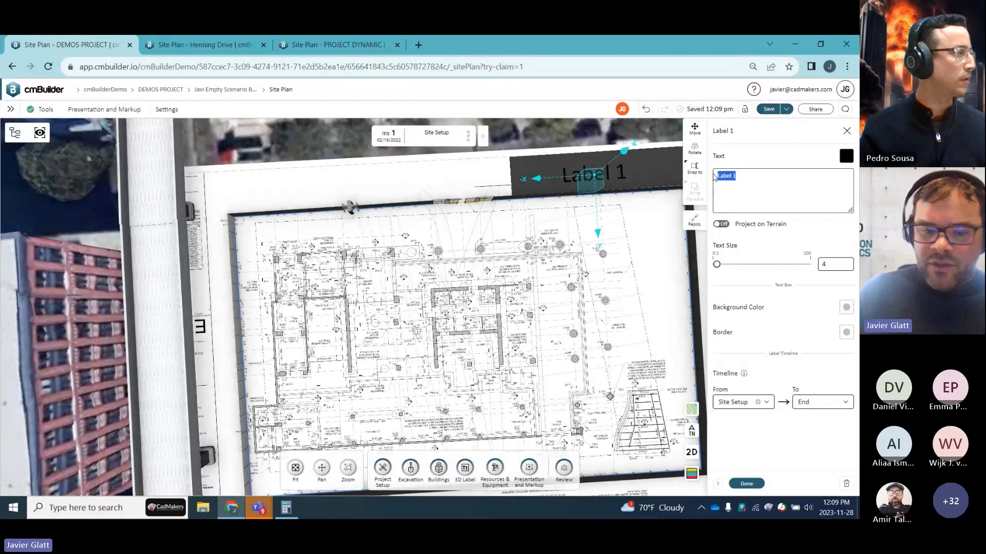
type("Loading Zon")
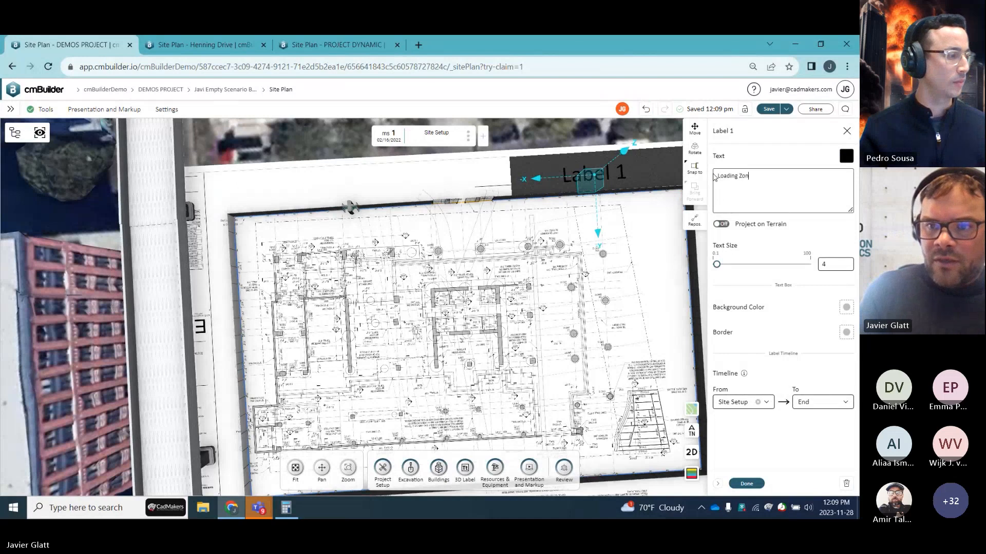
type("e")
left_click(721, 223)
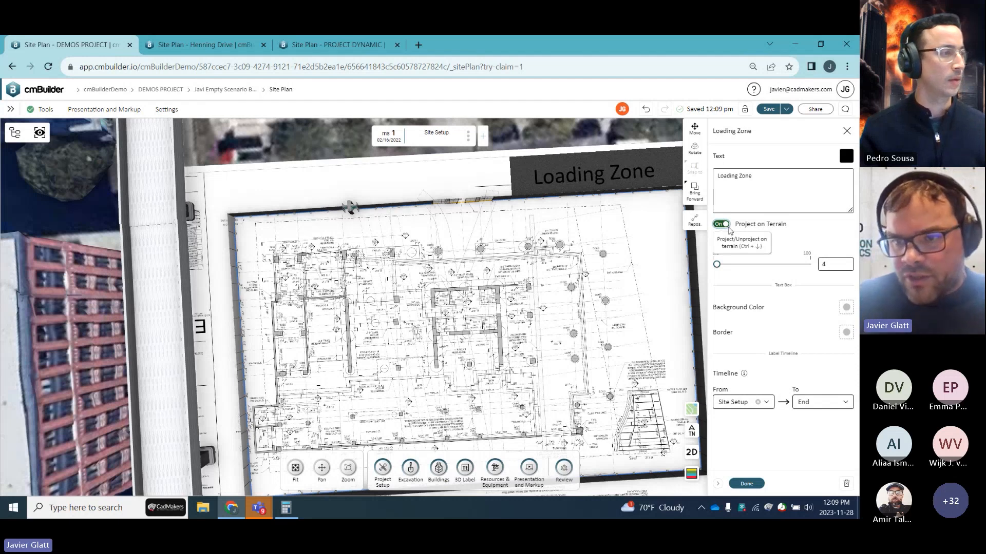
left_click(745, 483)
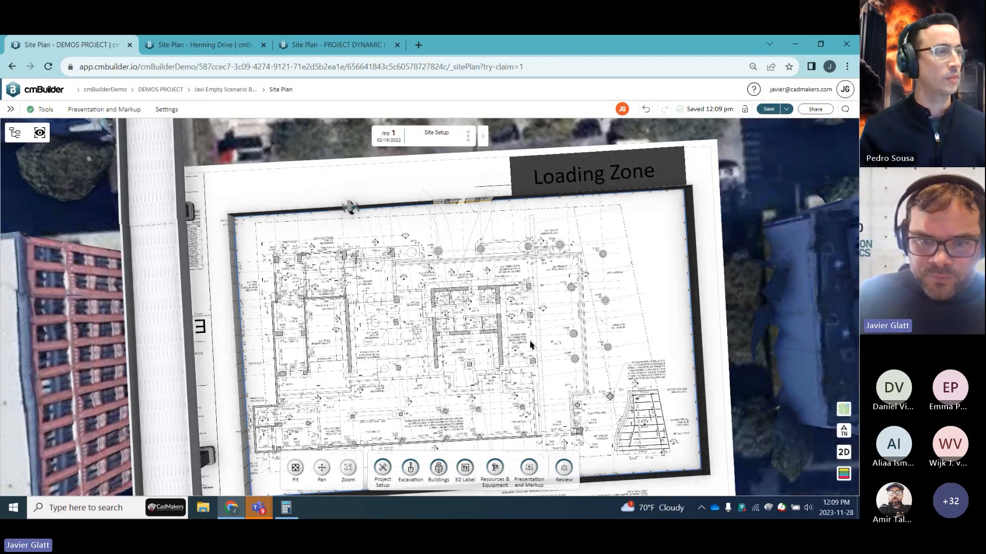
- Search the resource library for "stacked" and place a Stacked 20ft Container Office in the hoarding corner near the turnstile gate
middle_click_drag(530, 342, 556, 331)
left_click(495, 469)
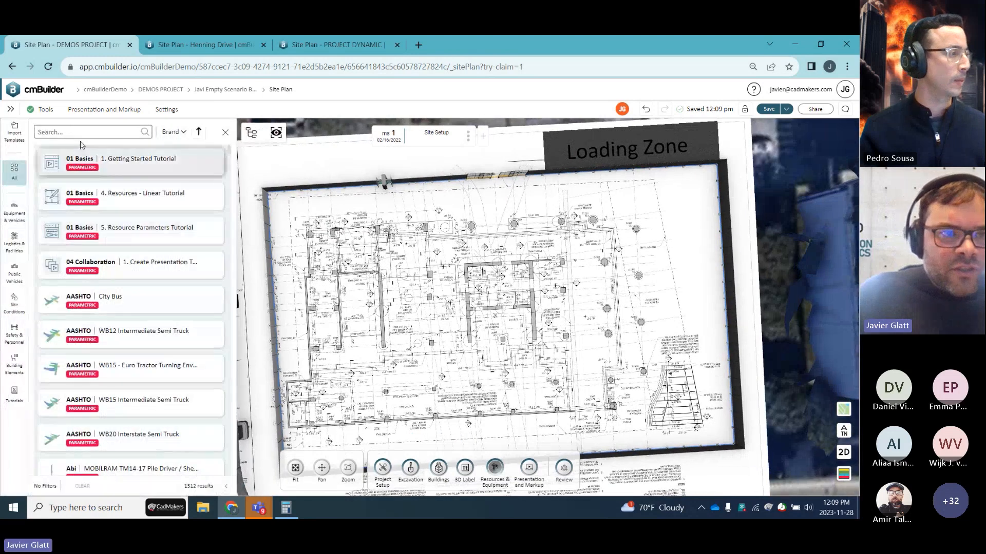
type("stacked")
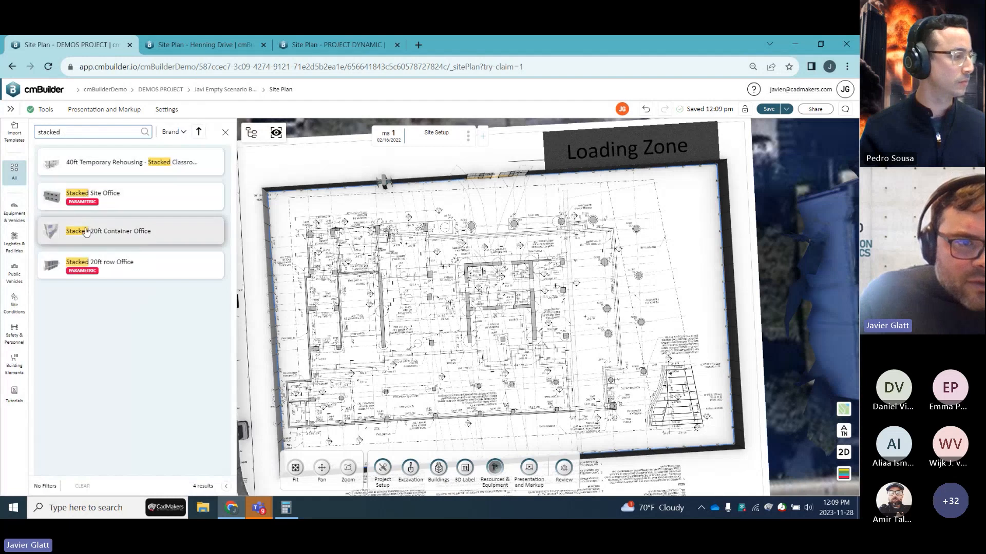
left_click(103, 236)
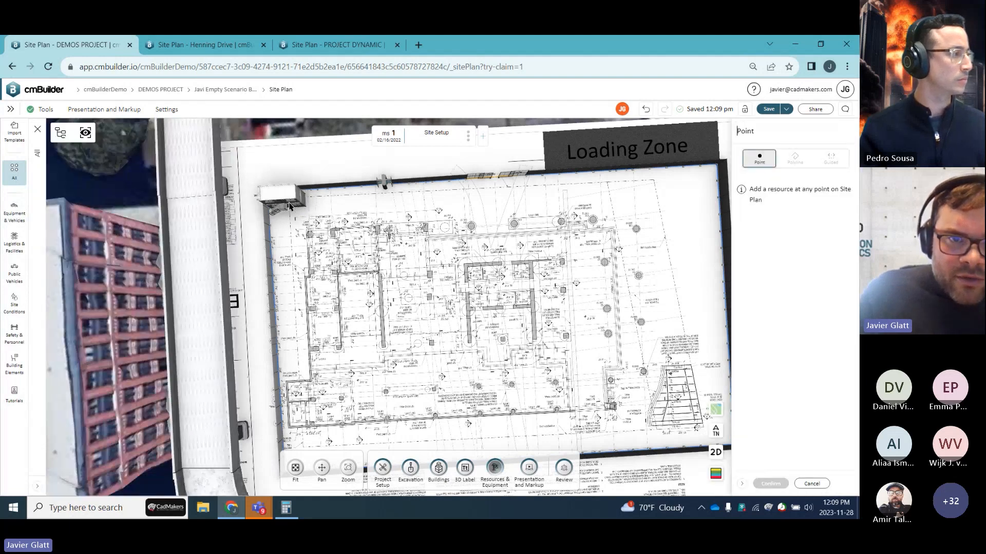
left_click(289, 208)
- Replace the container office's logo with the black-background BRAND CONSTRUCTION version and set its position to B
right_click(292, 197)
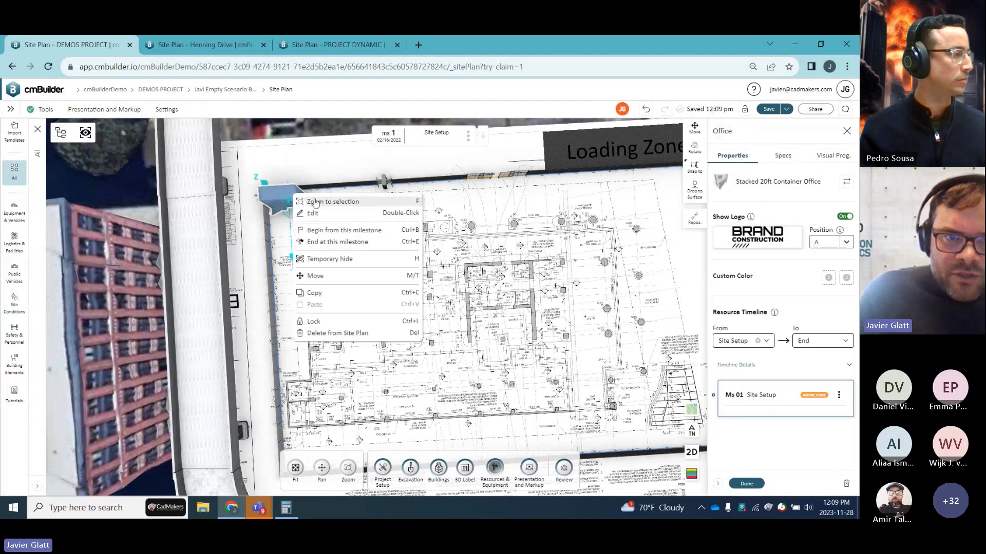
left_click(315, 202)
left_click(758, 237)
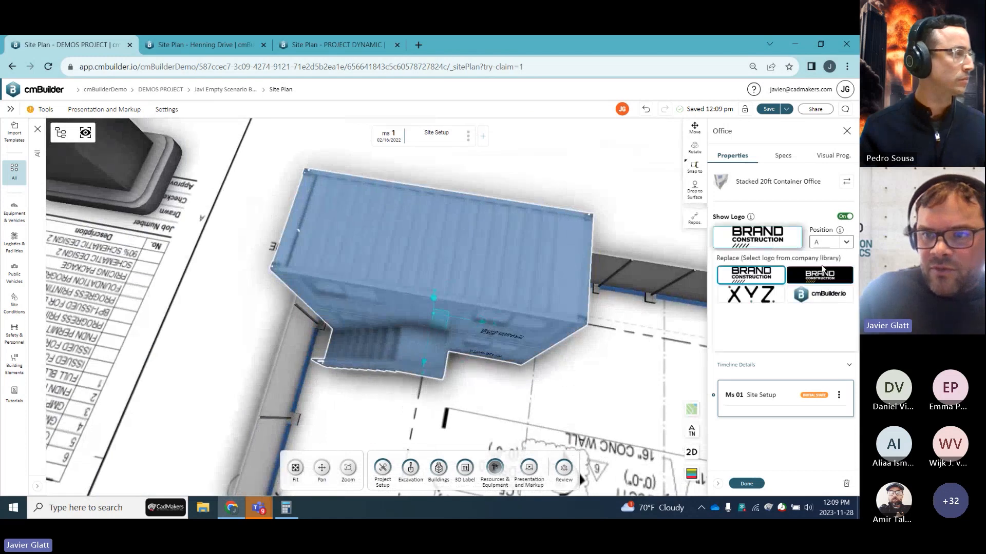
left_click(820, 275)
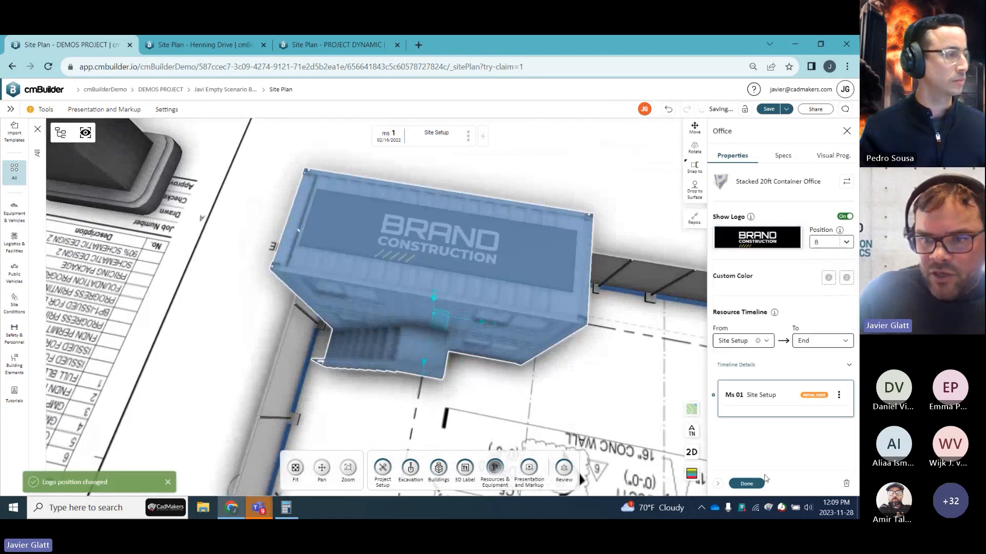
left_click(747, 484)
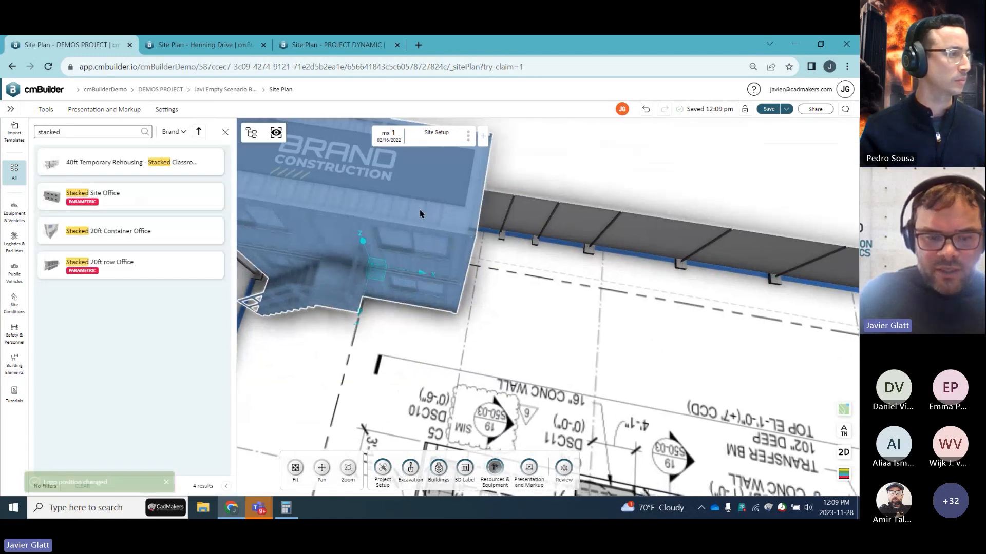
- Place a second Stacked 20ft Container Office directly beside the first one along the hoarding
left_click(554, 288)
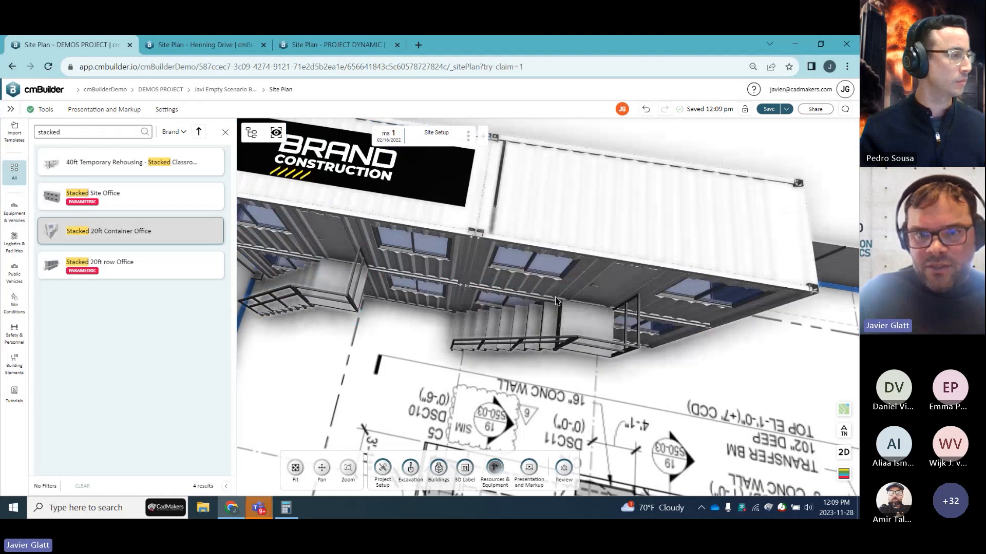
left_click(557, 301)
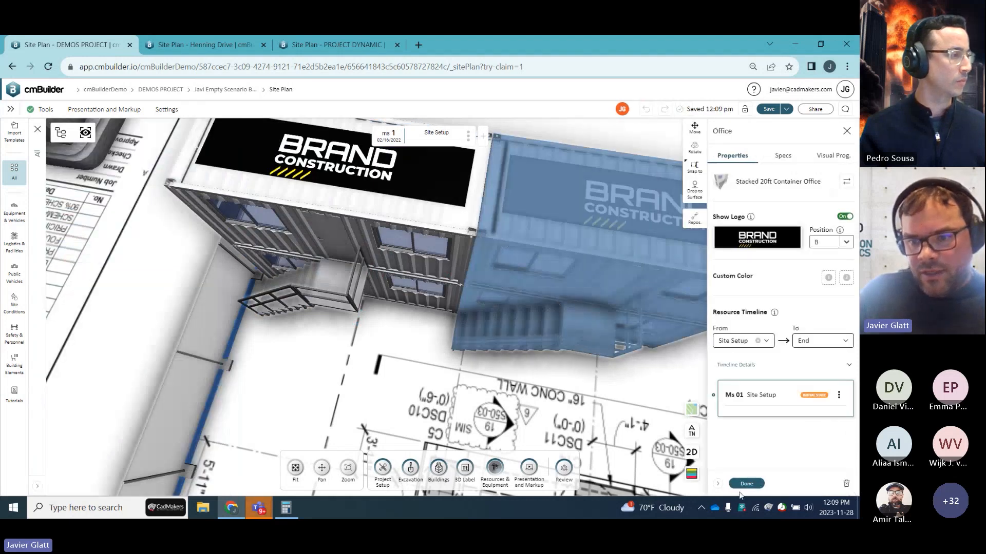
left_click(747, 485)
- Finish placing the second container office and open the imported Demo Building Schedule.xml for editing
scroll(657, 377, "down", 10)
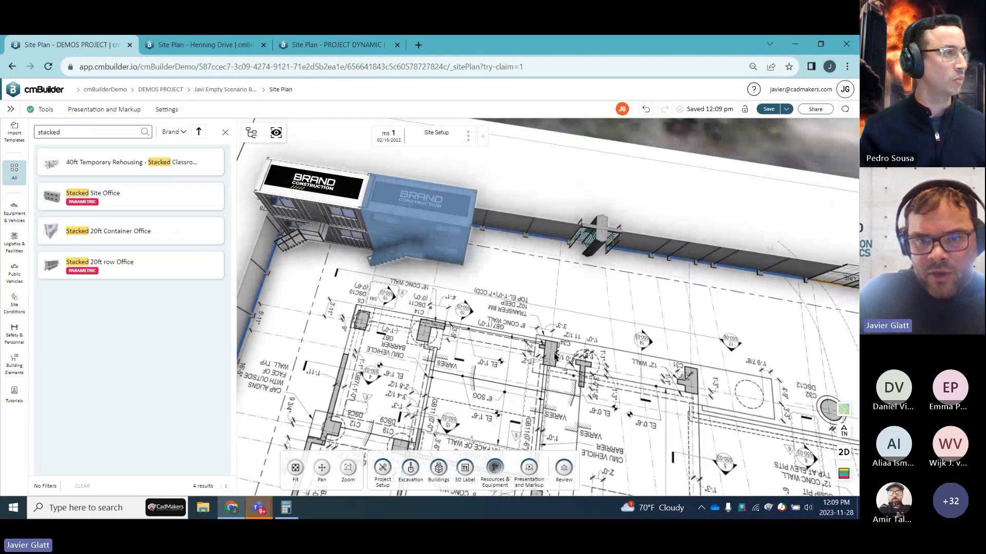
scroll(534, 324, "down", 10)
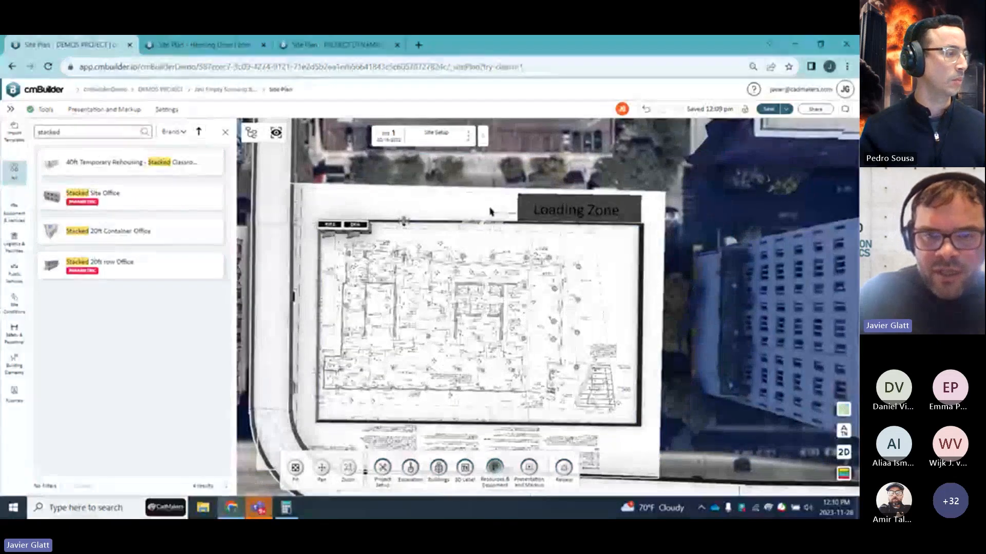
left_click(468, 136)
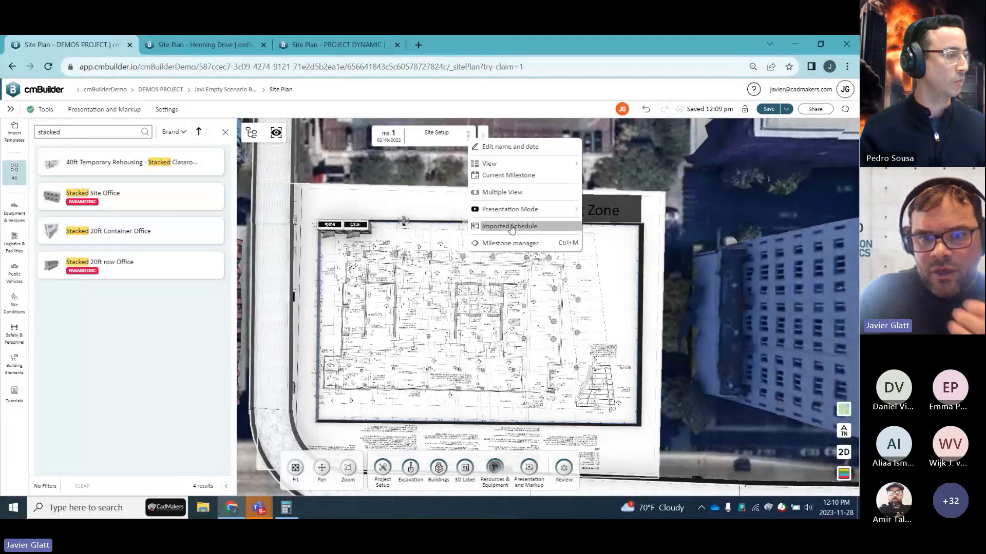
left_click(511, 228)
left_click(98, 257)
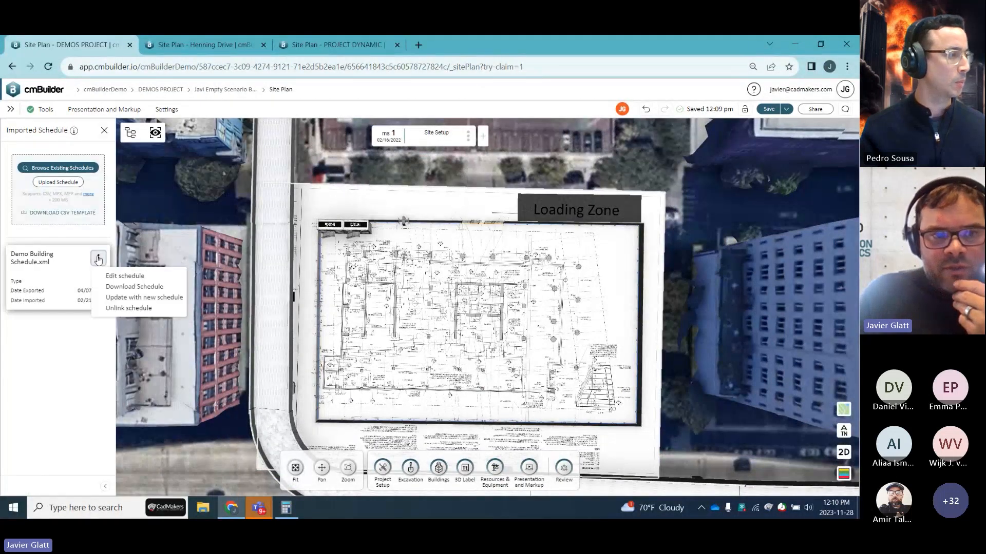
left_click(130, 278)
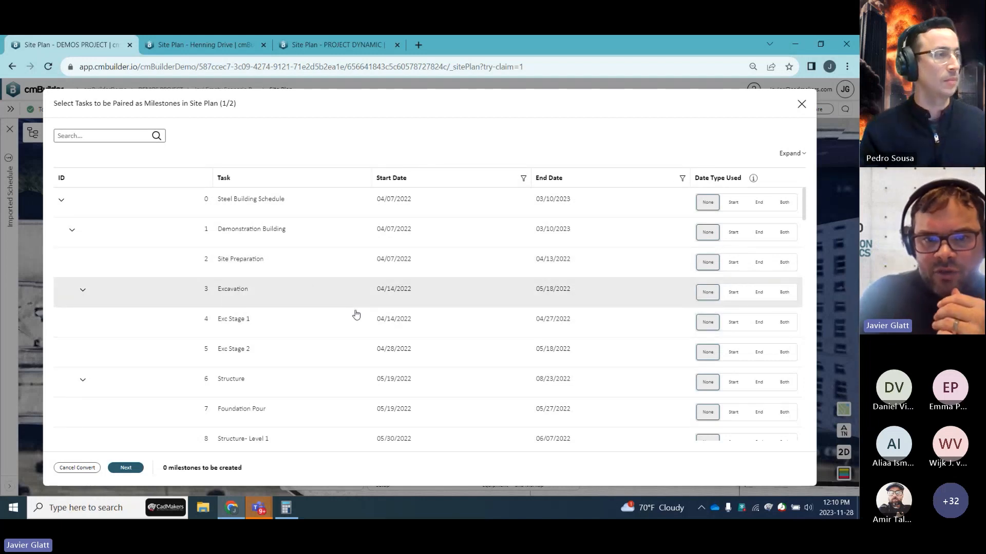
- Use the end dates of Exc Stage 1, Exc Stage 2, Foundation Pour, Structure- Level 8 and Façade- Level 18 as milestones
left_click(733, 322)
left_click(757, 350)
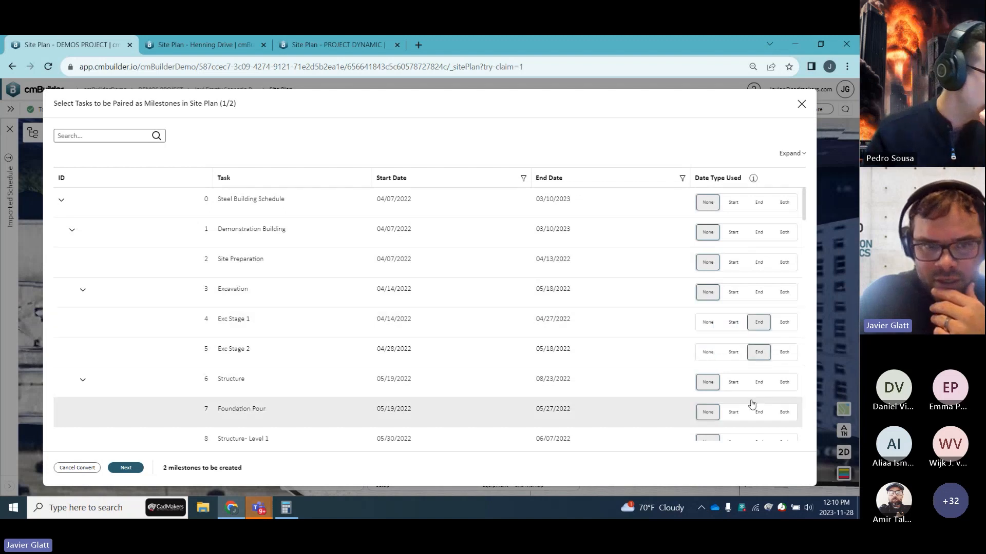
scroll(746, 395, "down", 1)
left_click(759, 357)
scroll(760, 359, "down", 3)
scroll(758, 364, "down", 3)
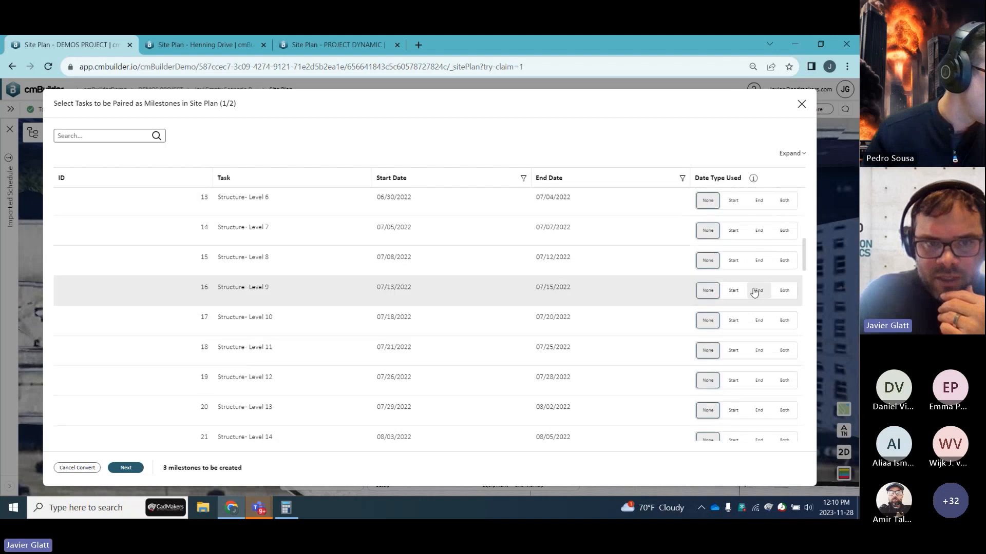
left_click(757, 253)
scroll(753, 316, "down", 15)
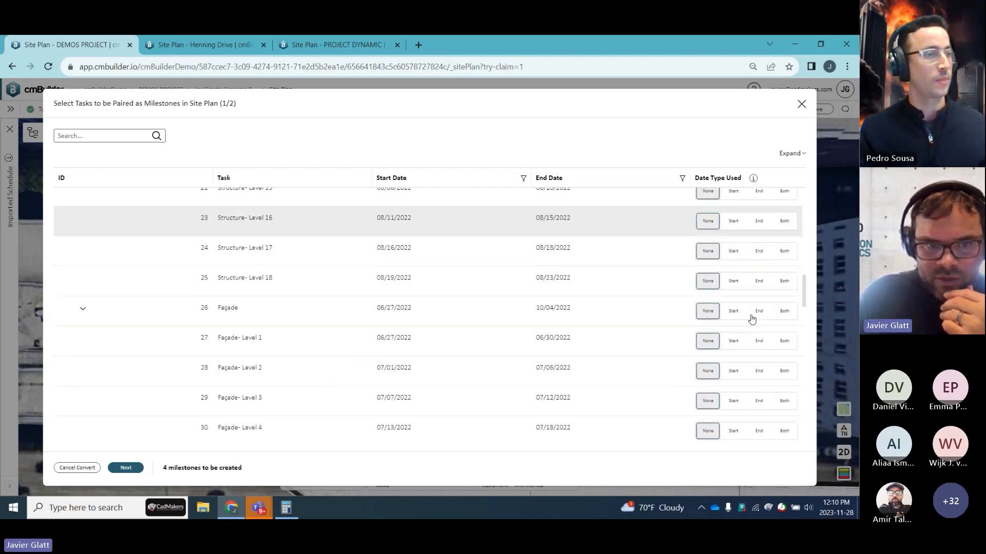
scroll(753, 317, "down", 1)
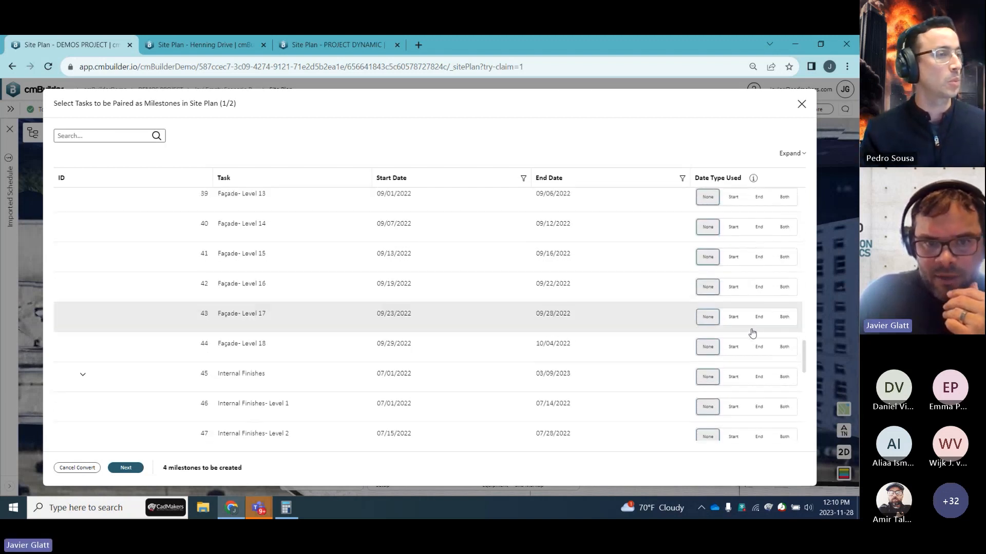
left_click(758, 346)
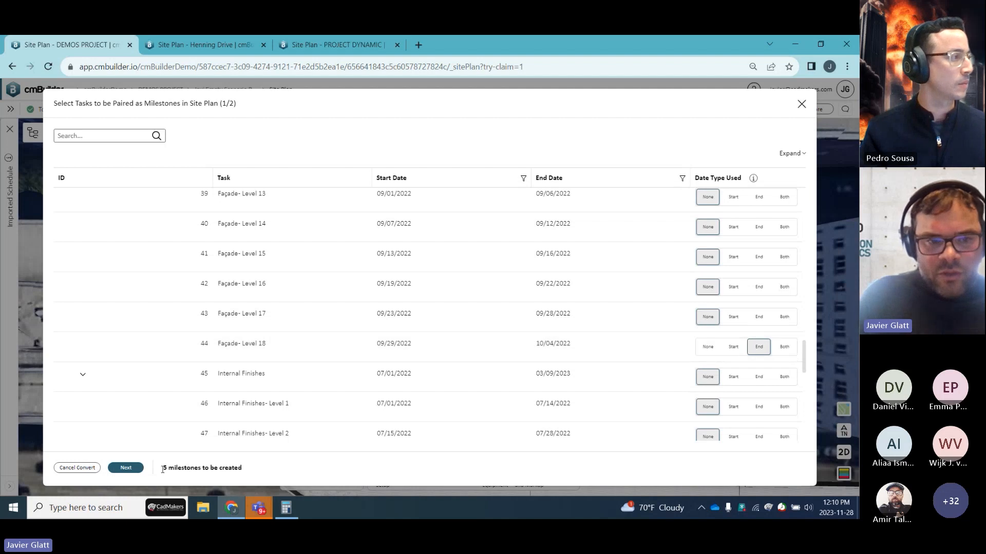
- Proceed to the milestone review and apply the changes with "Start/Finish" appended to the milestone names
left_click(126, 468)
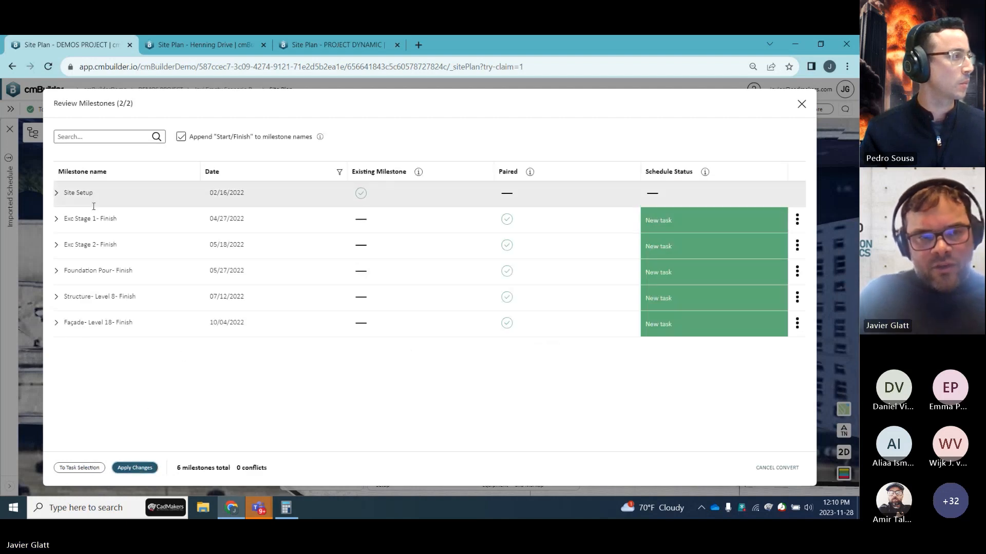
left_click(135, 468)
left_click(369, 318)
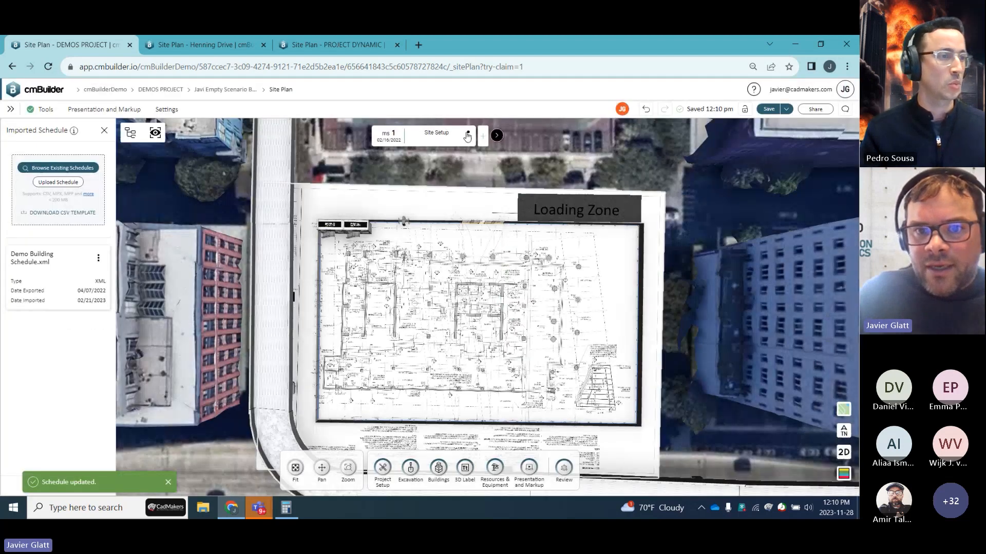
- Show the milestones in Multiple View and make Exc Stage 1 - Finish the active milestone
left_click(467, 136)
left_click(493, 204)
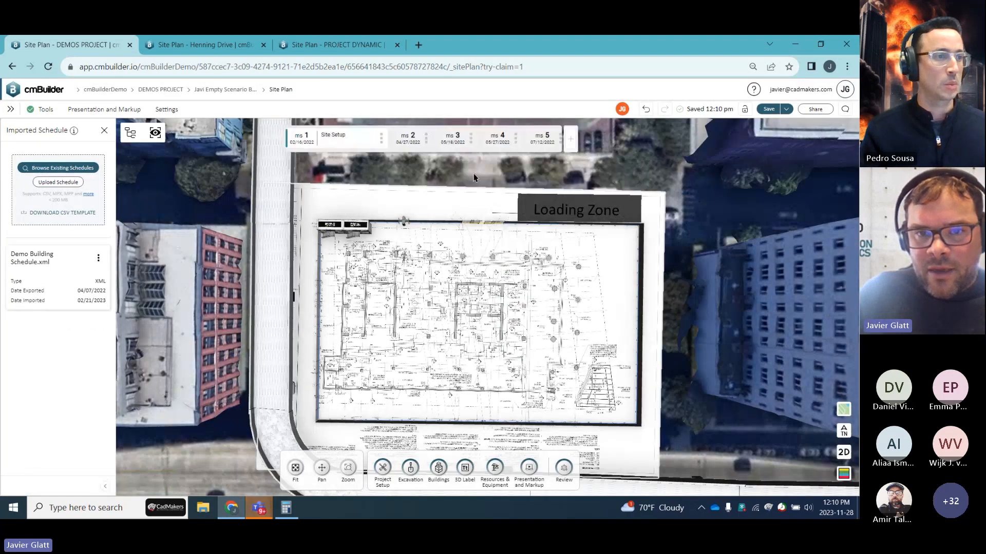
left_click(416, 146)
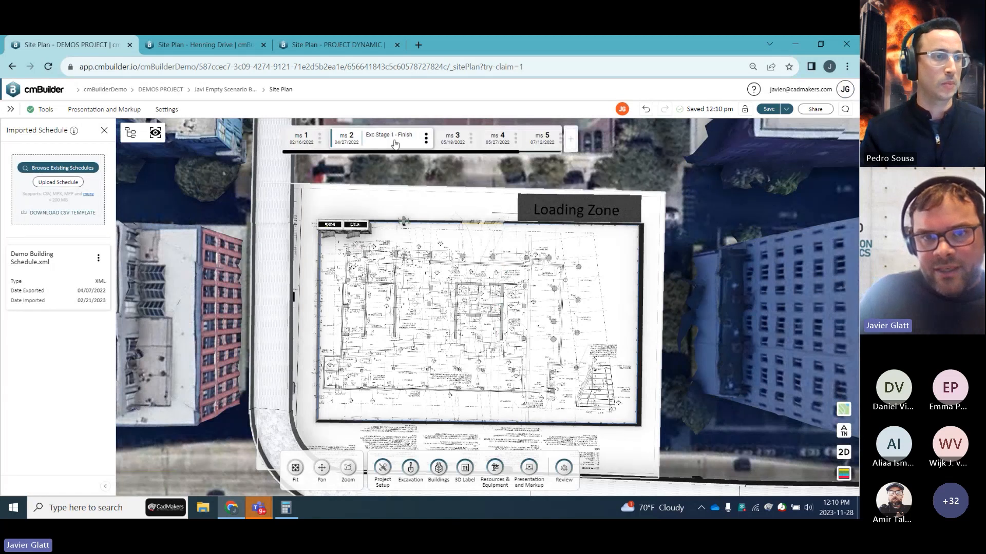
- Check the imported schedule's options and return the milestone display to Single View
left_click(98, 258)
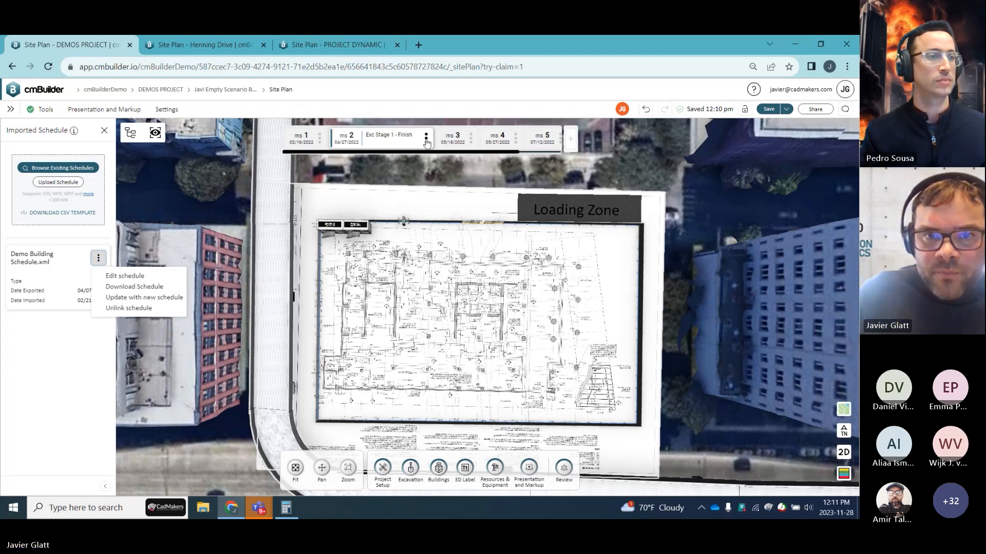
left_click(425, 138)
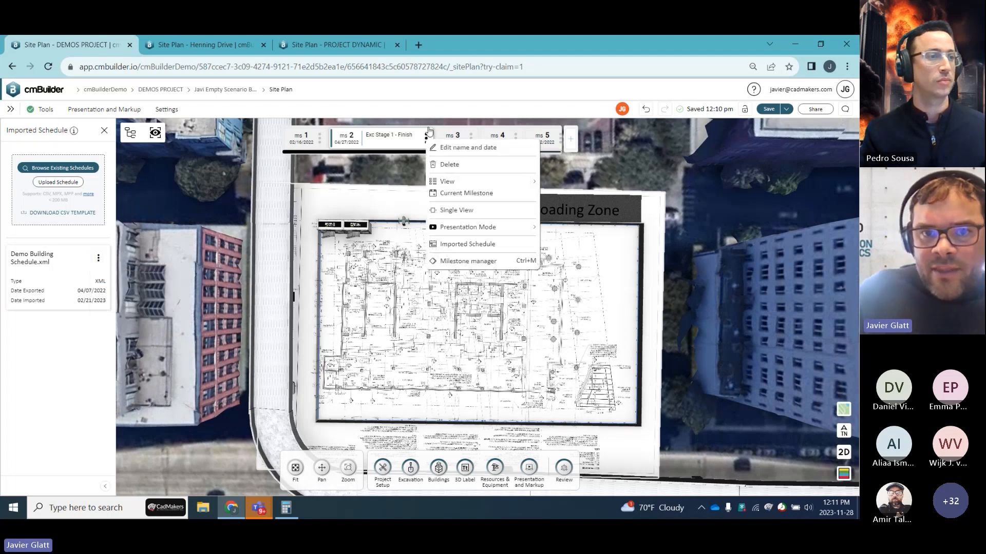
left_click(457, 210)
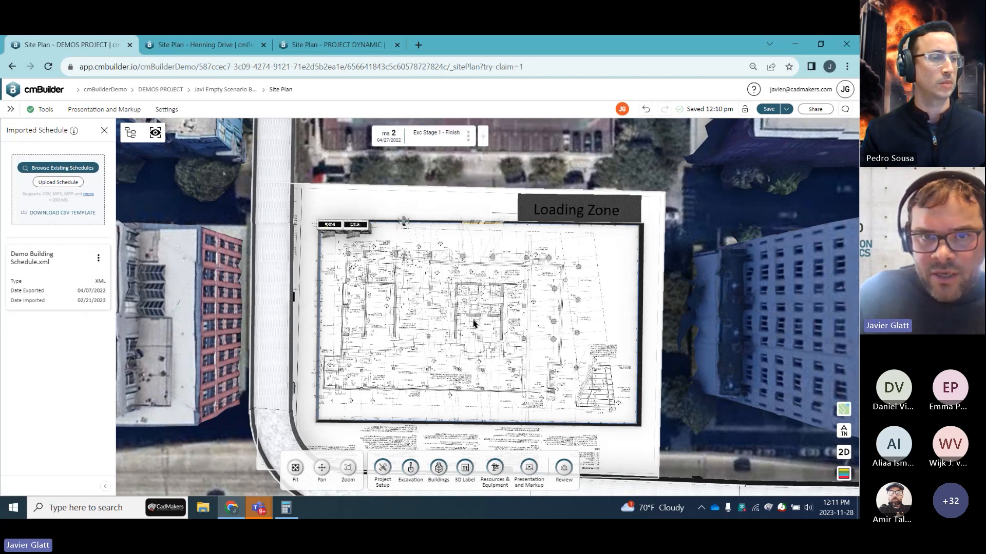
- Start an excavation Cut and sketch a four-sided outline of about 2,653,416 in² on the Z plane, inside the hoarding beside the container offices
scroll(447, 324, "up", 3)
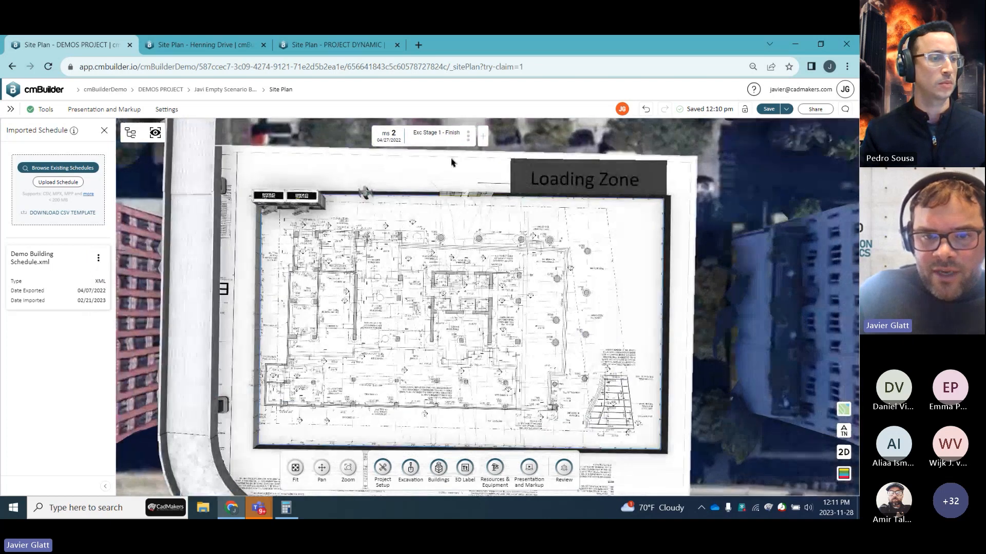
left_click(417, 477)
left_click(32, 178)
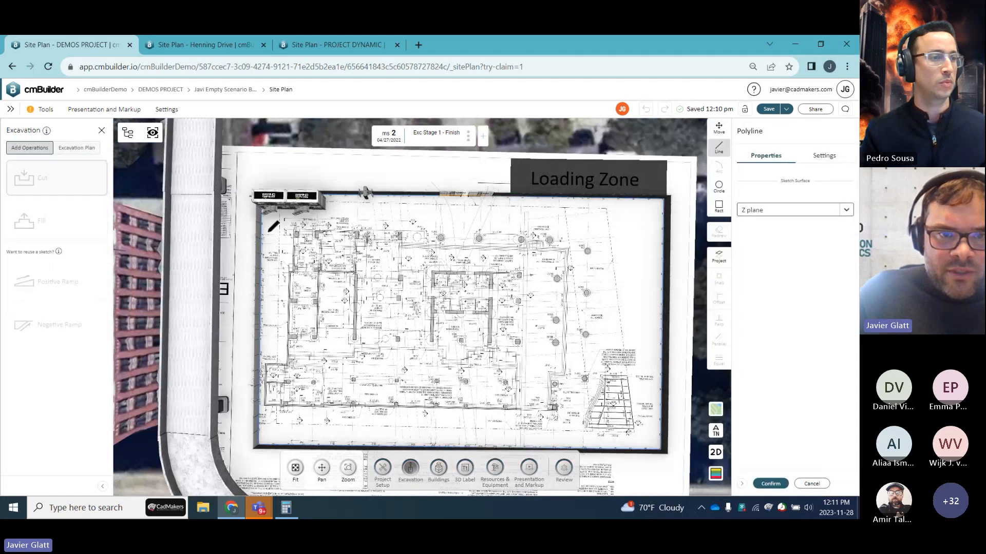
left_click(265, 231)
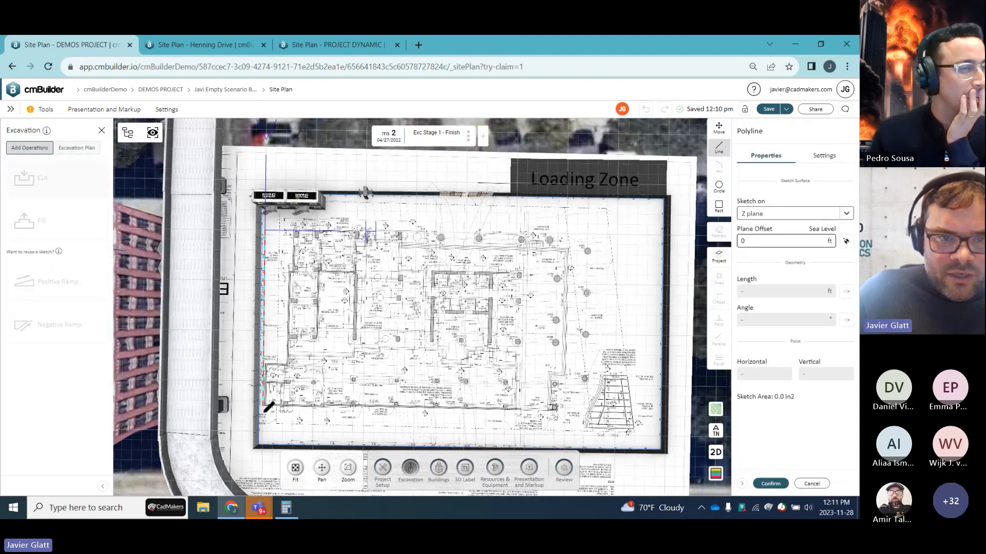
left_click(263, 440)
left_click(469, 441)
left_click(471, 233)
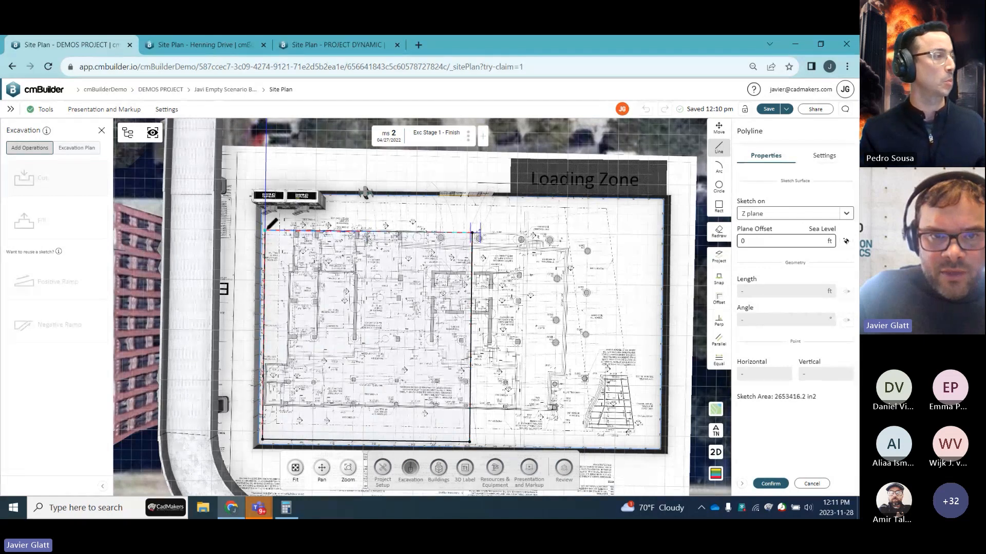
key("Return")
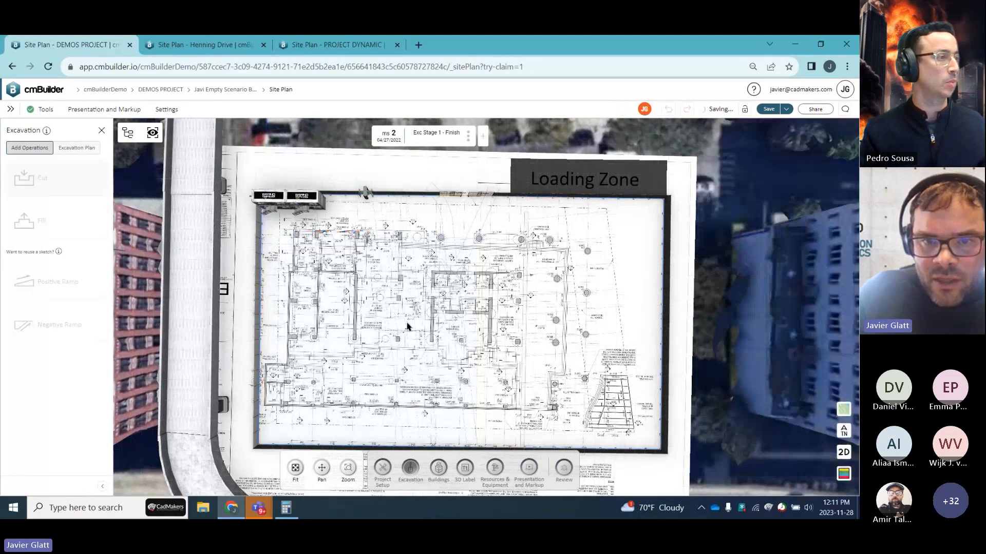
- Set the excavation's cut depth to 12 ft
left_click(763, 252)
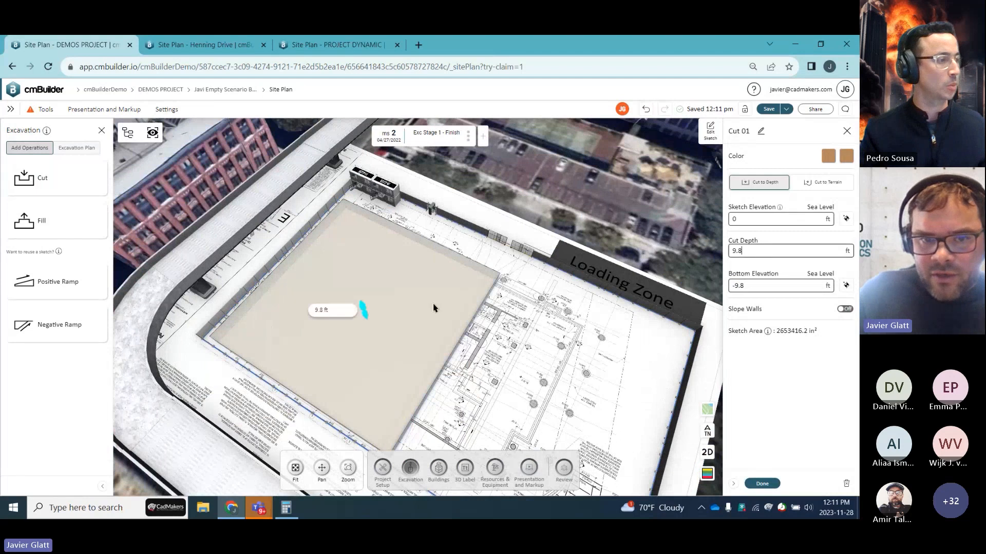
left_click_drag(367, 314, 370, 327)
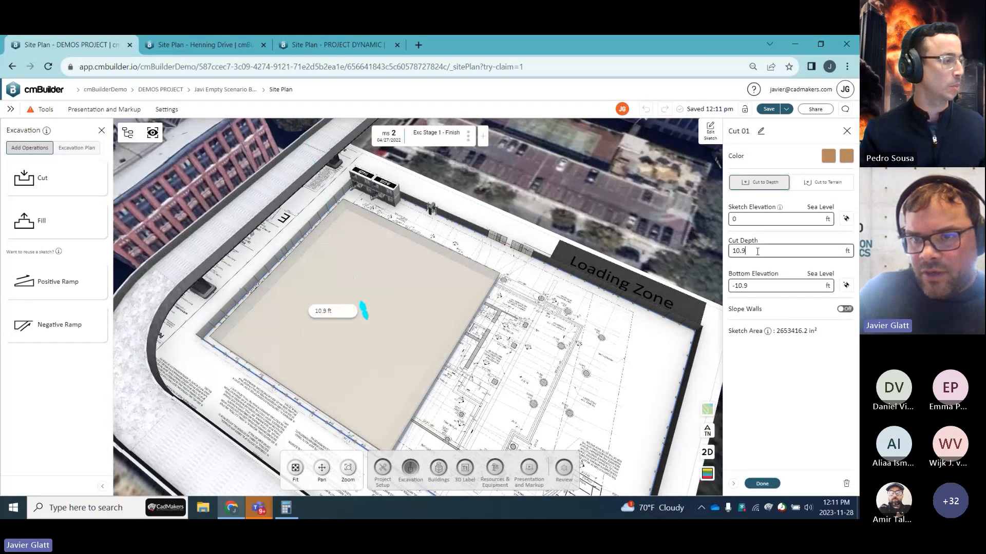
double_click(737, 250)
type("12")
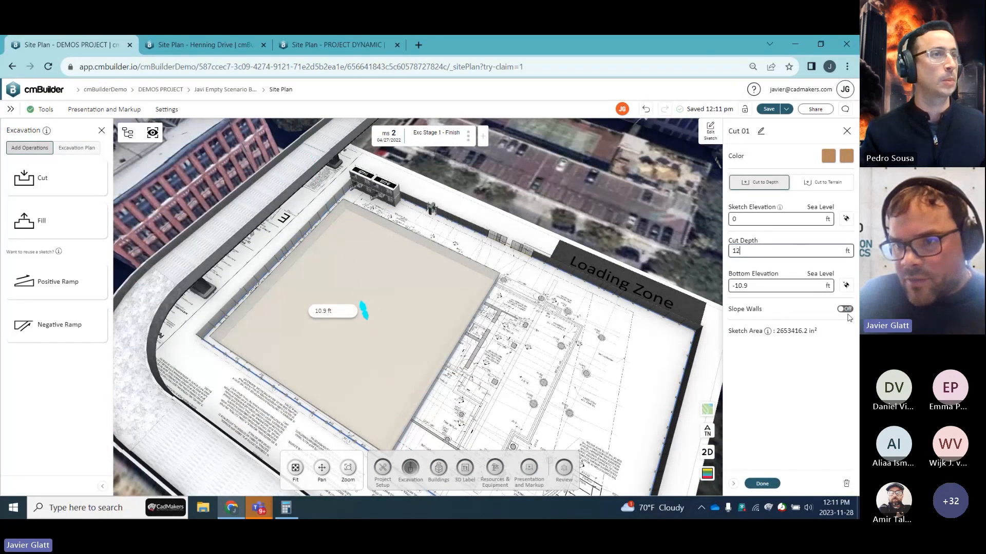
- Slope the cut's walls inward with a separate ratio for each slope, exclude wall C, and complete the excavation
left_click(842, 309)
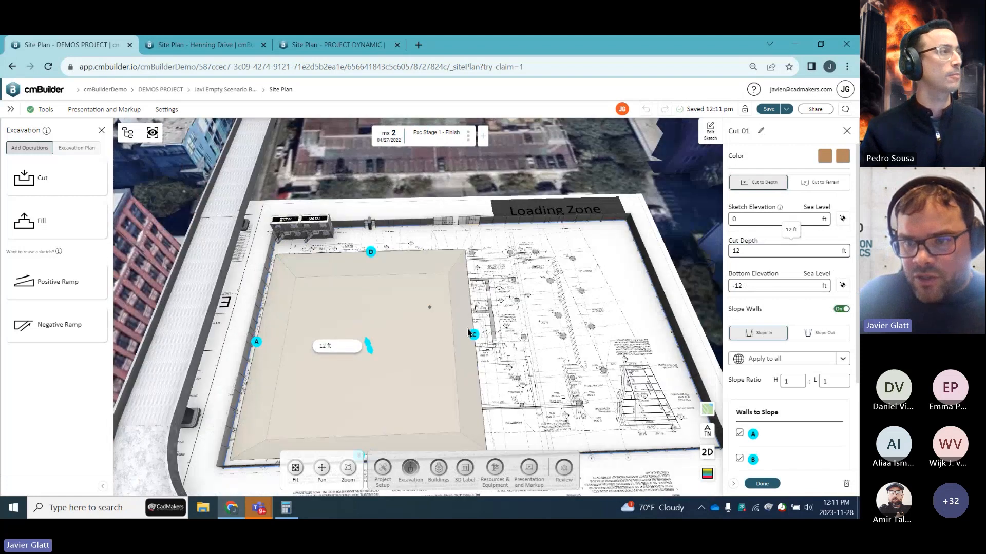
left_click(760, 359)
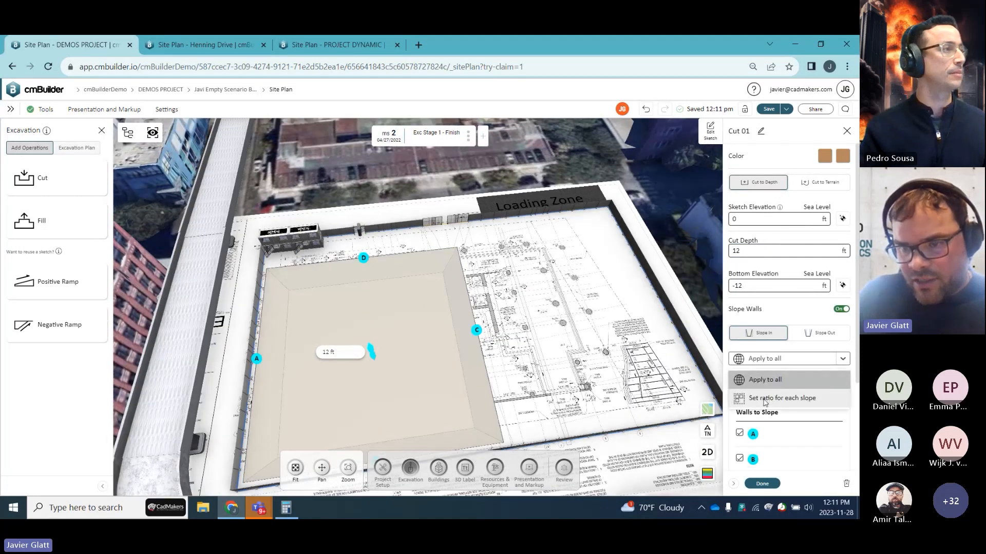
left_click(765, 399)
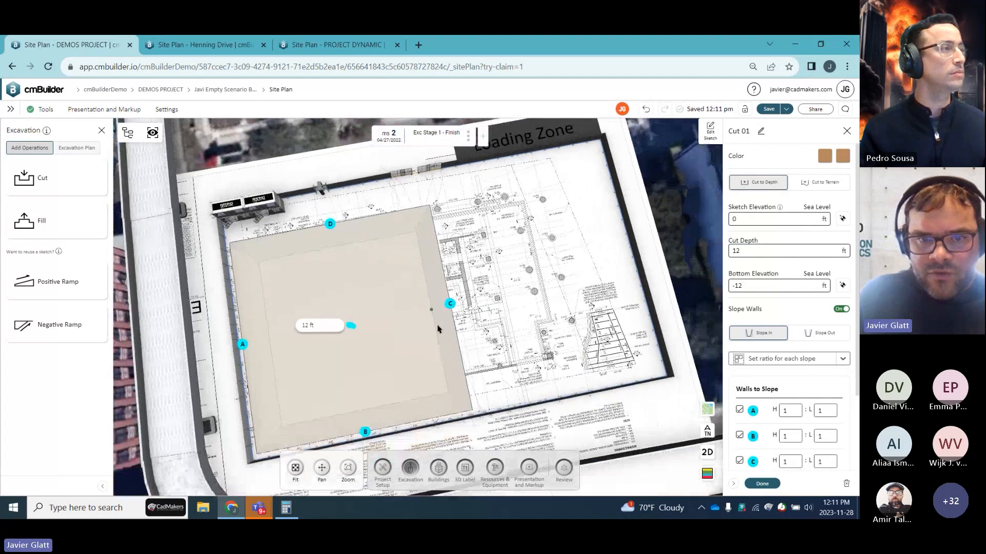
left_click(740, 460)
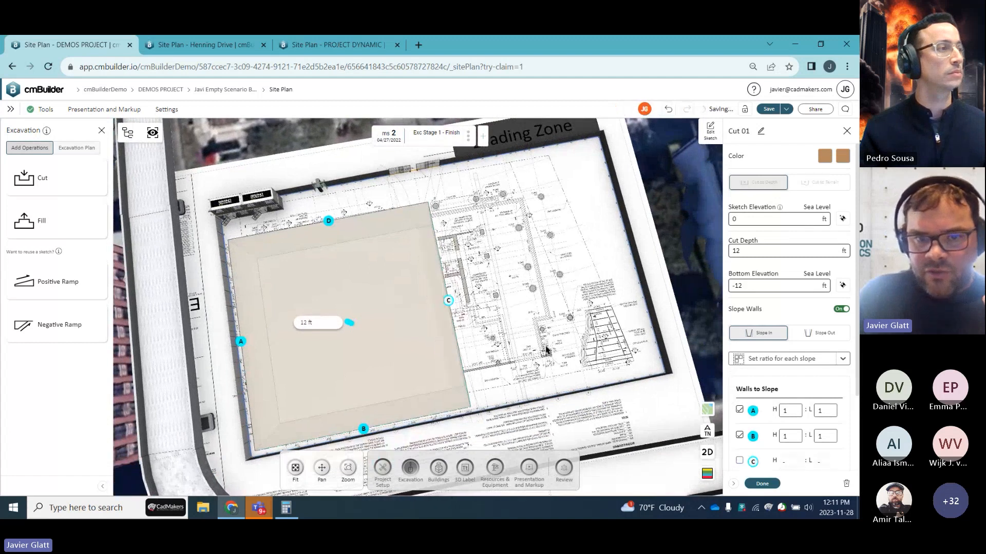
left_click_drag(546, 350, 496, 331)
right_click_drag(496, 331, 513, 331)
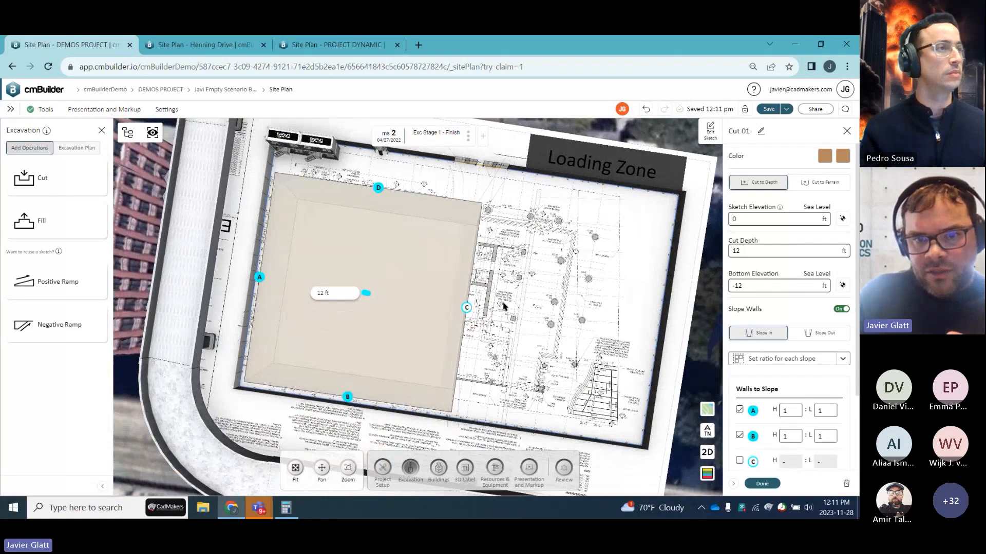
left_click_drag(512, 310, 516, 312)
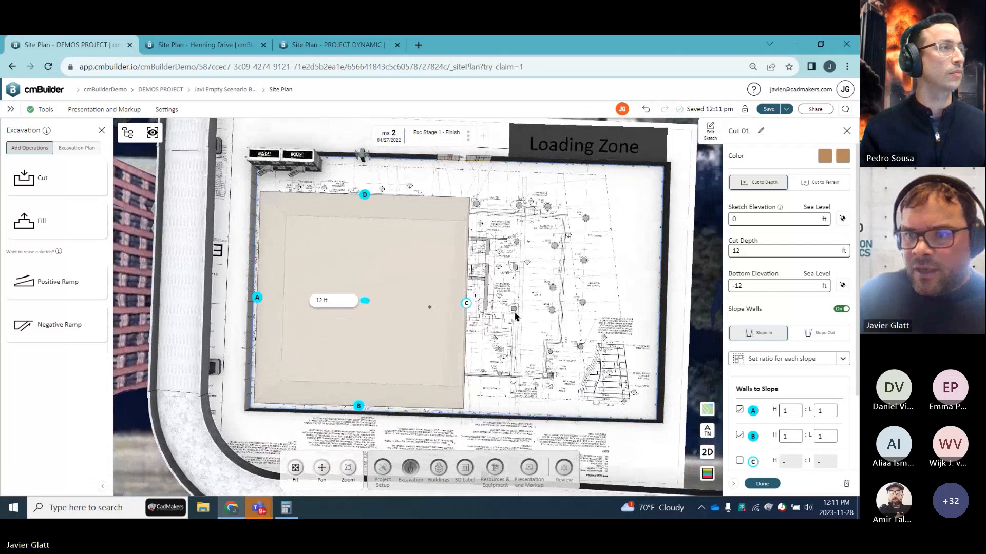
left_click(761, 483)
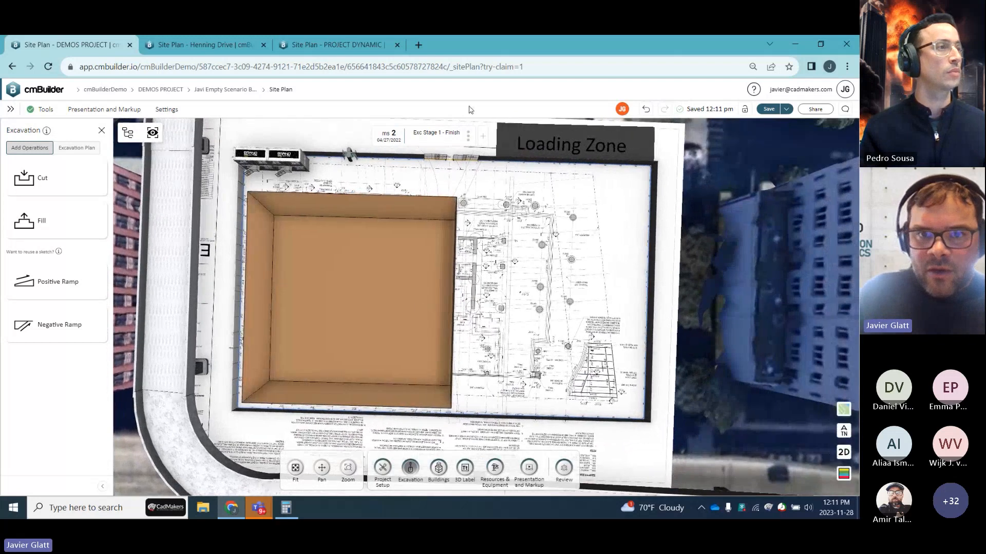
- Advance to the Exc Stage 2 - Finish milestone and sketch a four-sided Cut outline of about 2,254,721 in² beside the first excavation
left_click(497, 135)
left_click(41, 178)
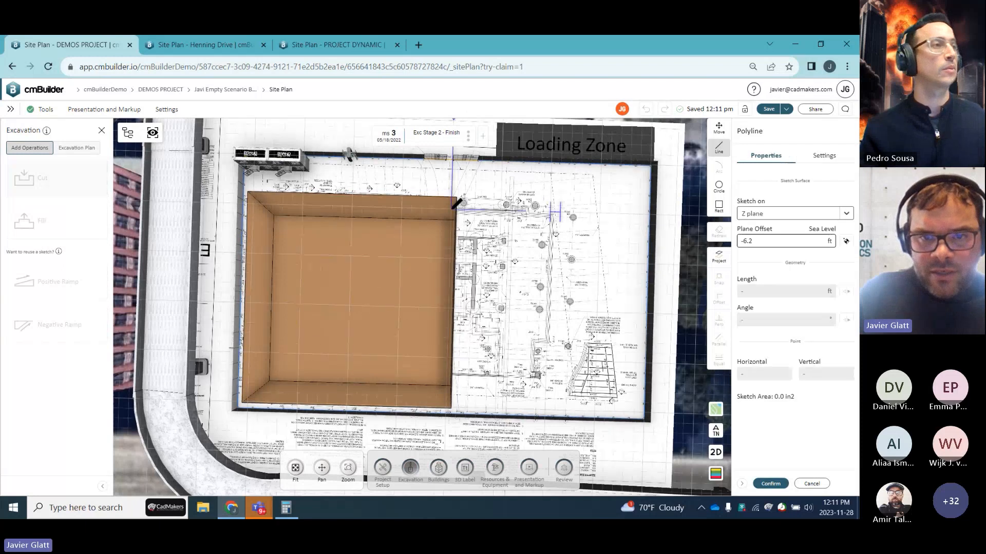
left_click(445, 400)
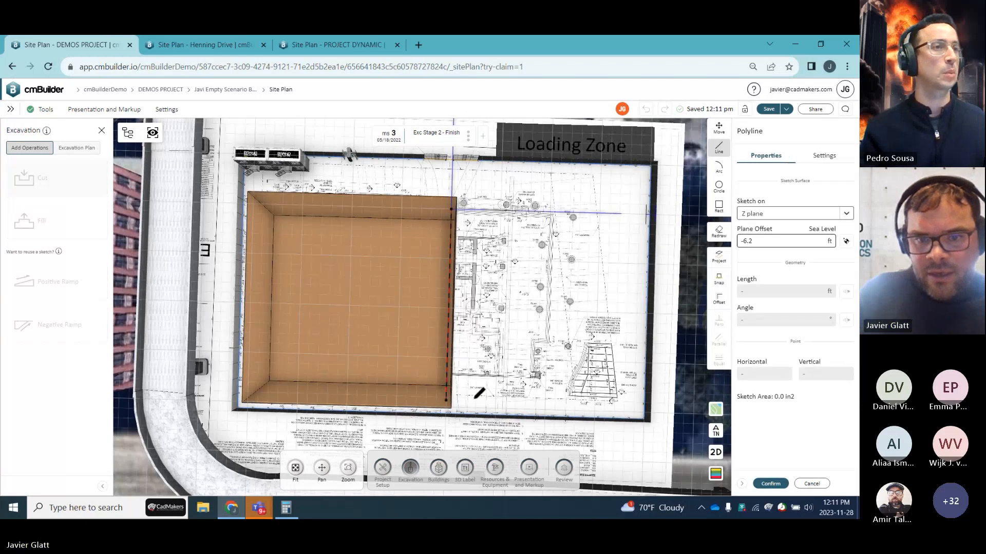
left_click(633, 405)
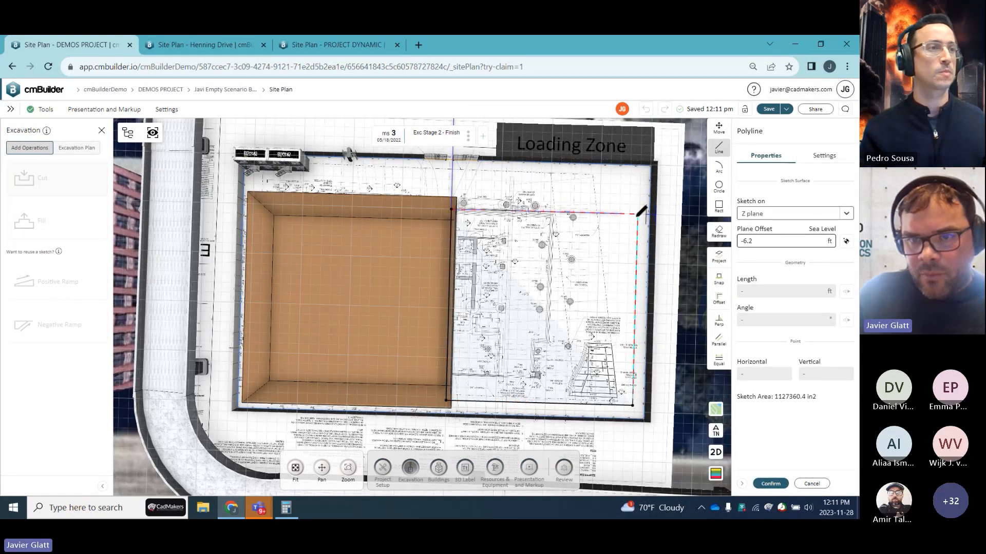
left_click(637, 214)
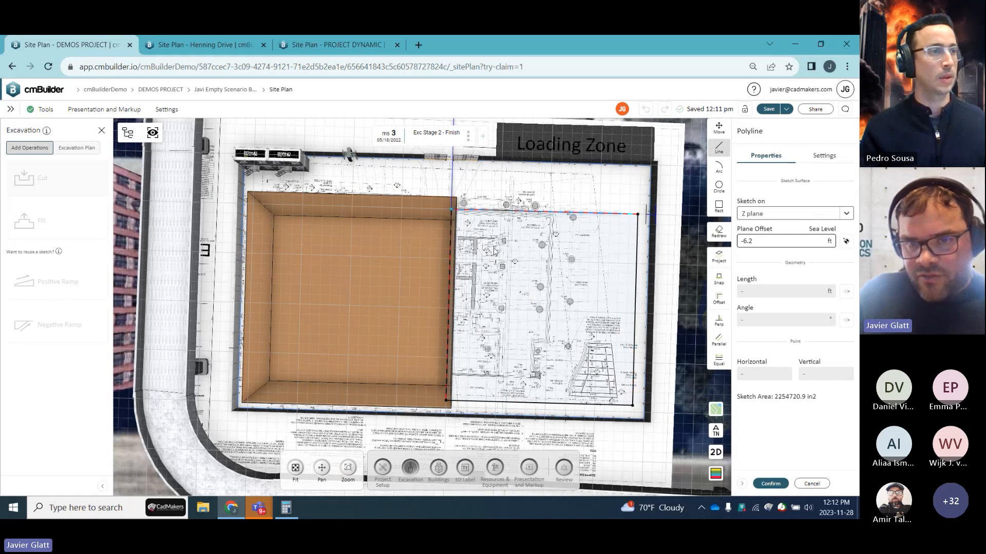
left_click(452, 209)
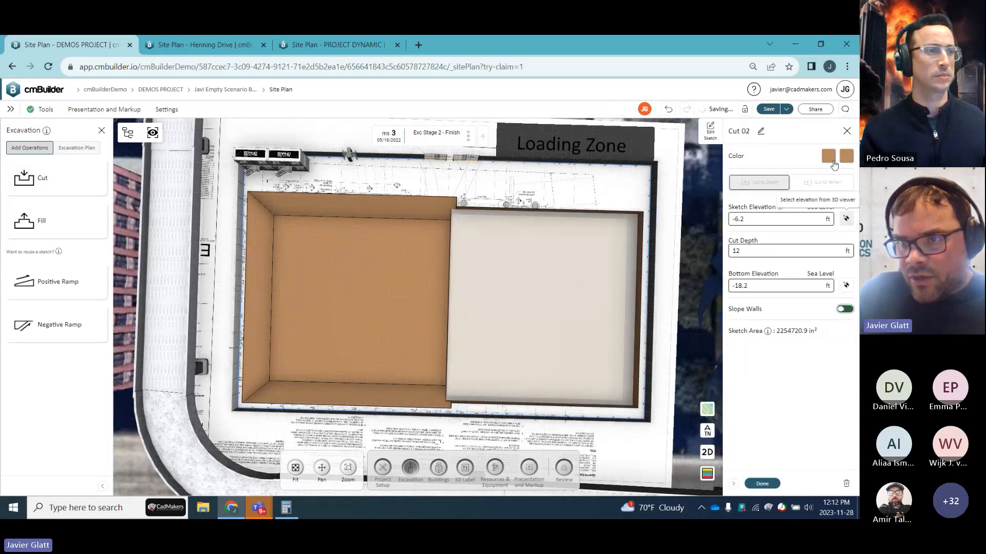
- Colour the second excavation grey-brown, set its cut depth to 24 ft and complete the cut
left_click(826, 158)
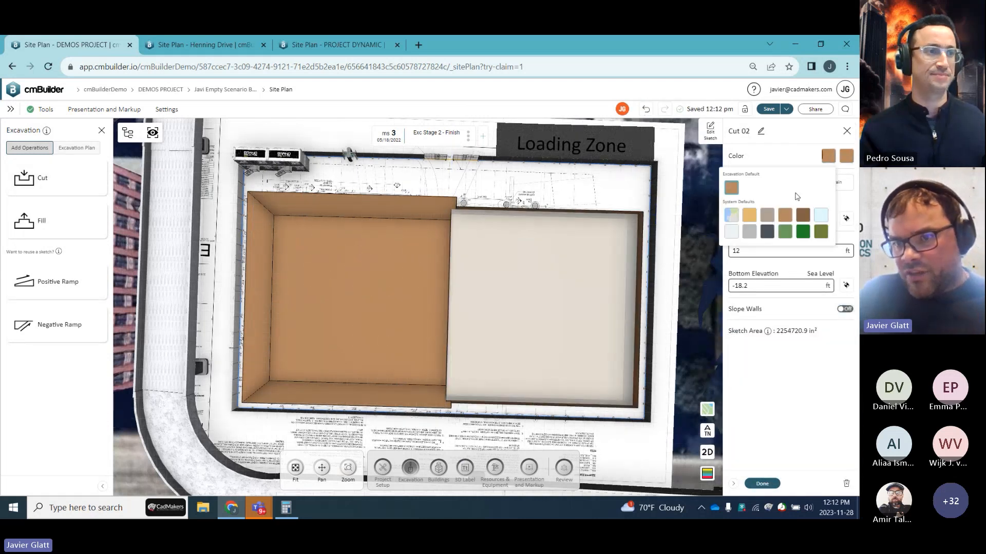
left_click(767, 216)
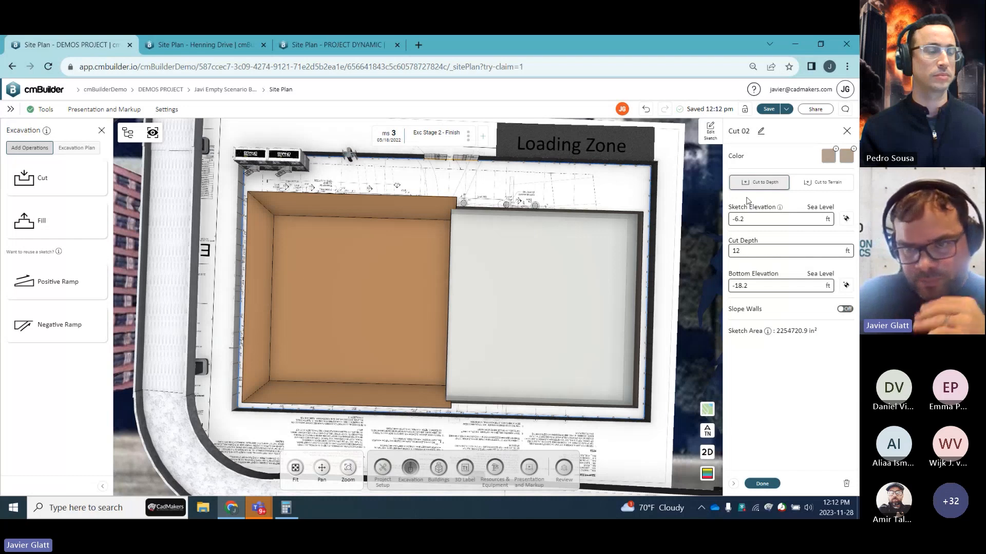
left_click(732, 254)
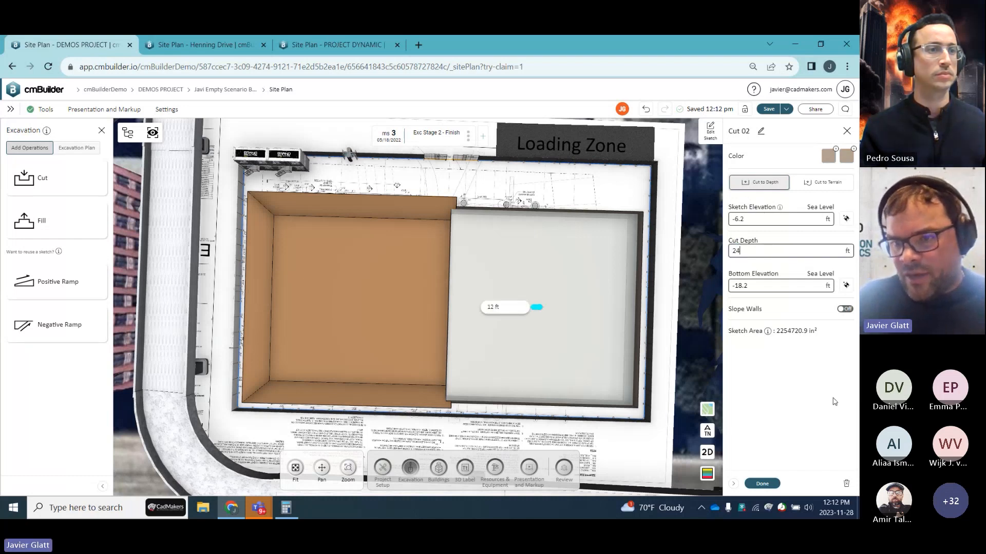
left_click(762, 484)
- Place a positive ramp from the edge shared with the first excavation down into the second cut
left_click_drag(558, 347, 522, 318)
left_click(57, 281)
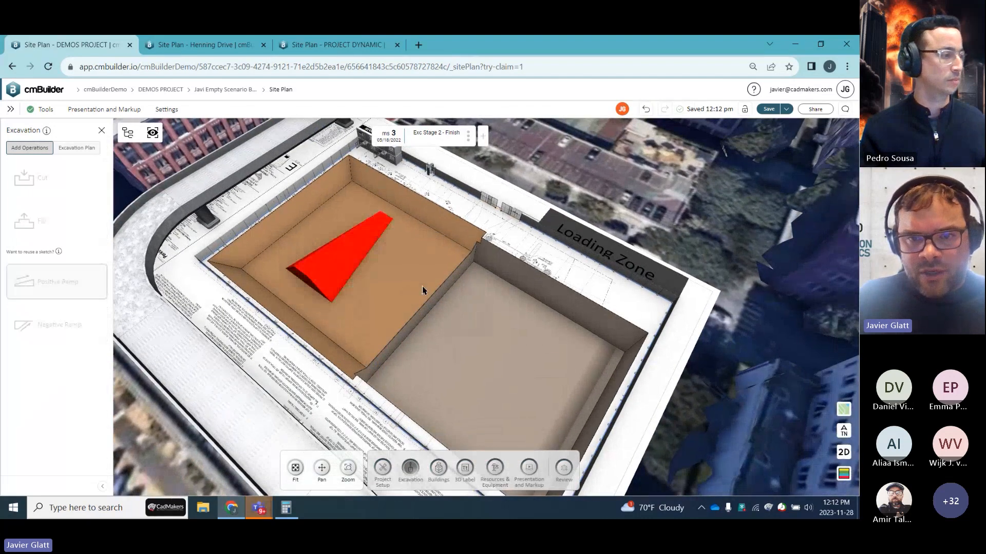
left_click(467, 273)
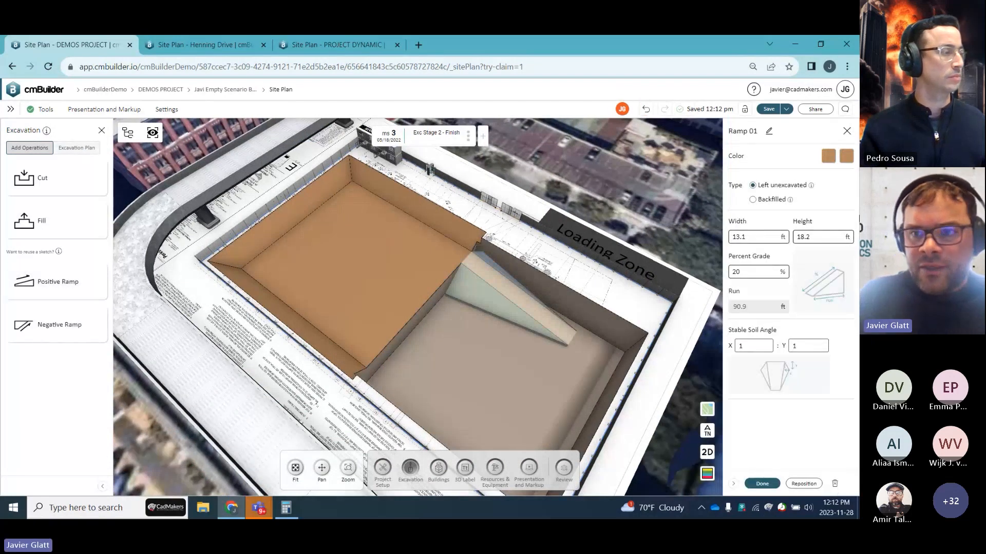
- Colour the ramp's top and sides sandy yellow and complete it
left_click(828, 155)
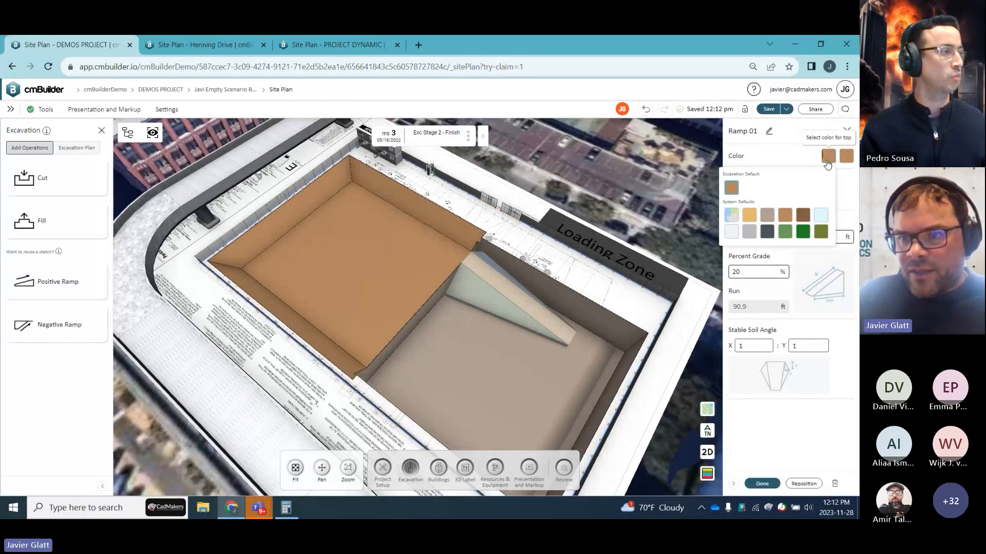
left_click(751, 215)
left_click(845, 157)
left_click(768, 218)
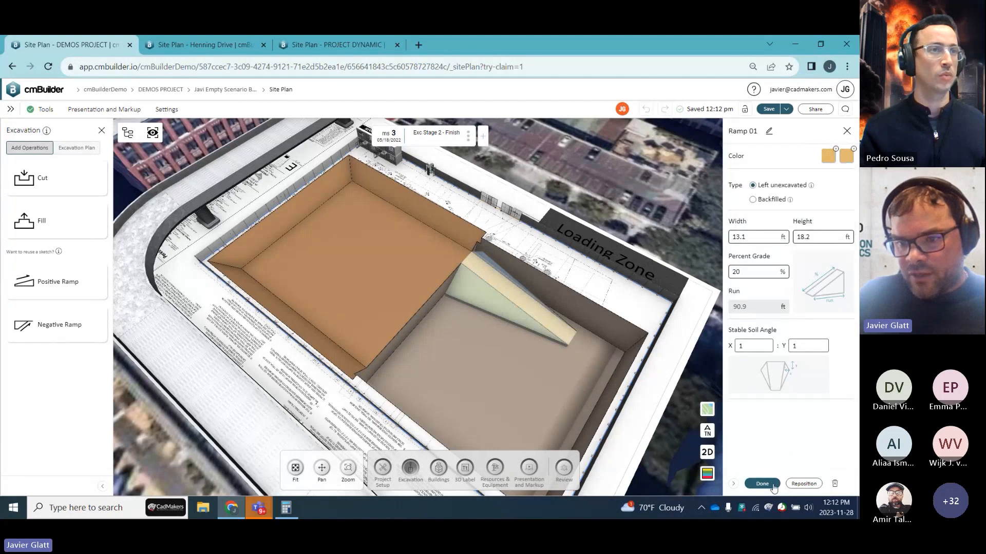
left_click(762, 484)
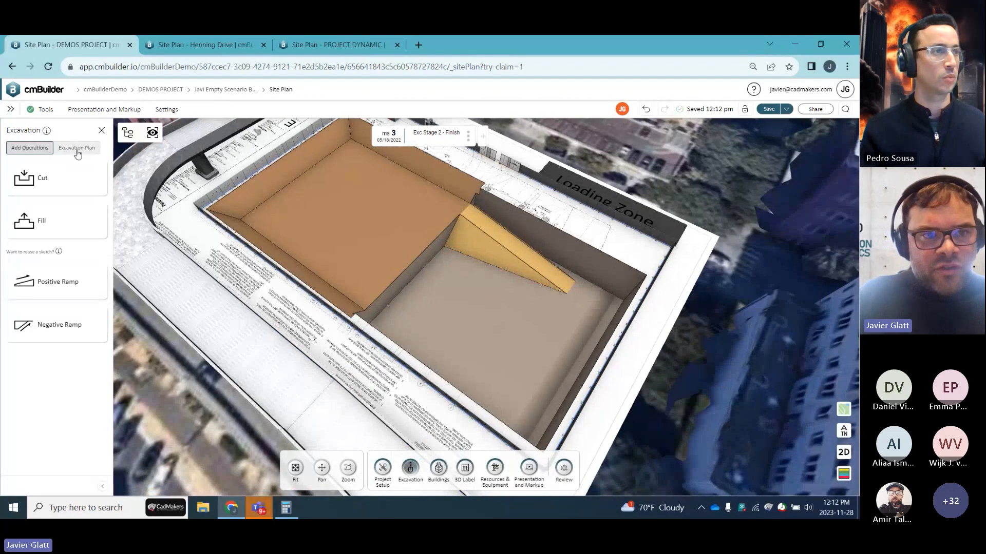
- Review the overview and detailed breakdown of the excavation plan's earthwork takeoff, then close it
left_click(76, 148)
left_click(49, 469)
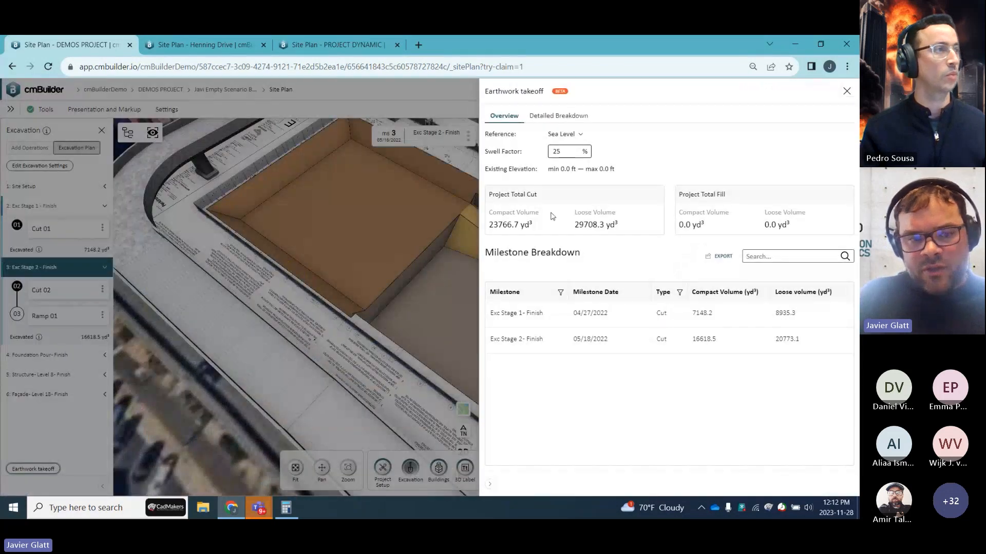
left_click(565, 117)
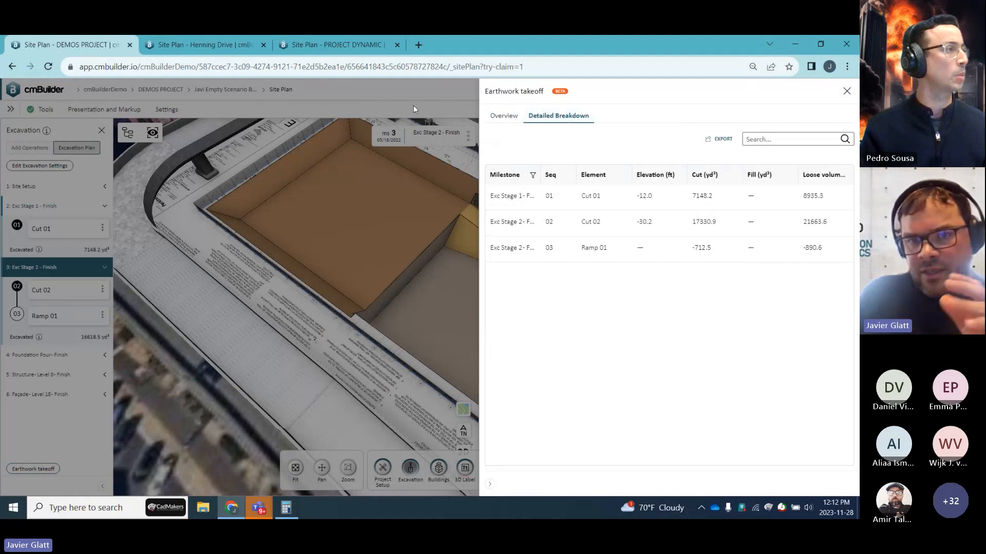
left_click(511, 117)
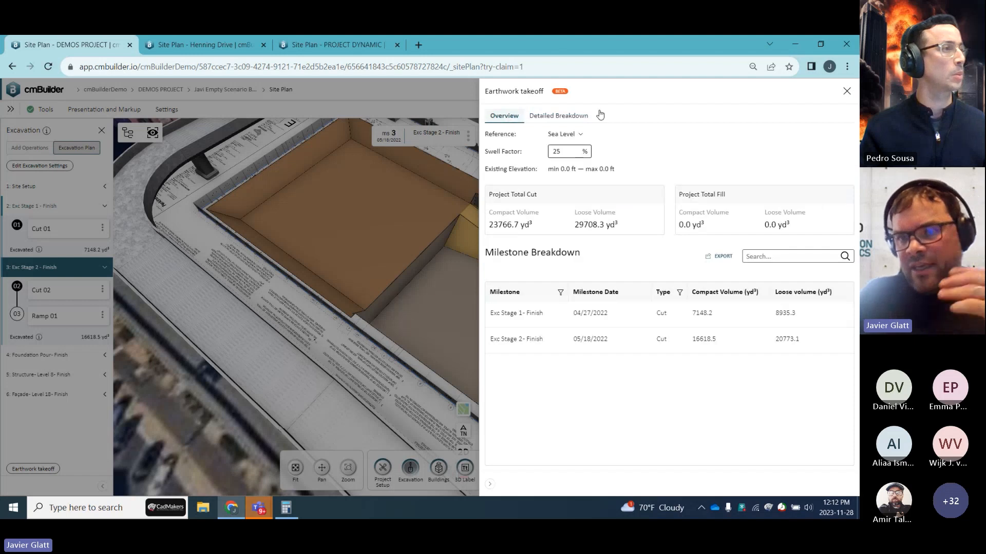
left_click(847, 91)
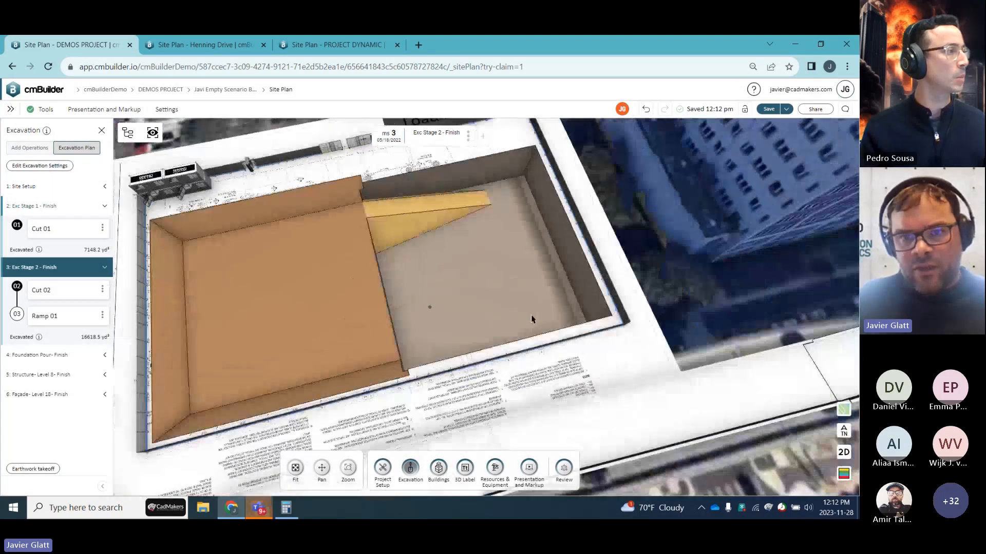
- Search the Excavation & Shoring equipment for "soldie" and choose the Wood Lagging Soldier Pile
left_click_drag(531, 315, 481, 261)
scroll(500, 202, "up", 3)
left_click_drag(500, 202, 373, 327)
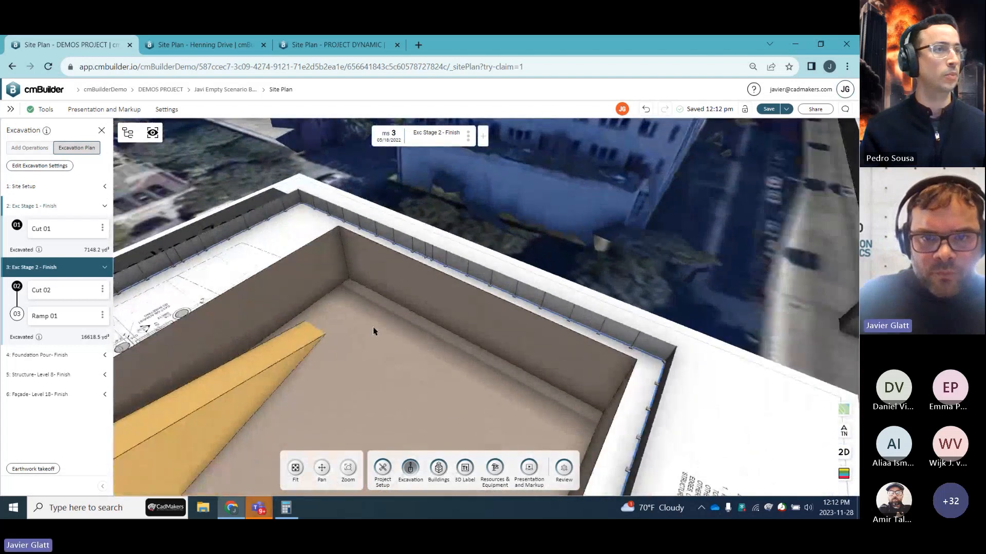
right_click_drag(373, 327, 546, 266)
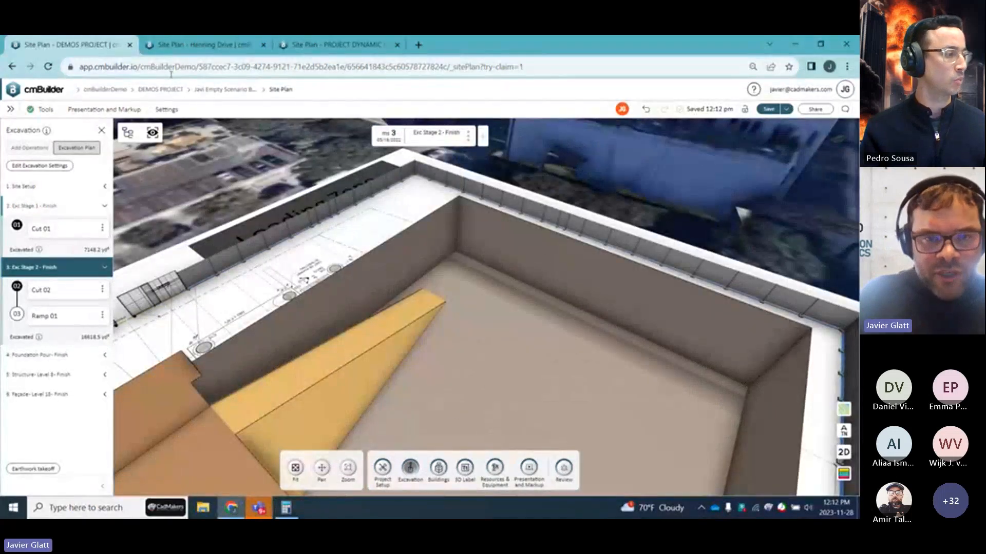
right_click_drag(608, 285, 569, 302)
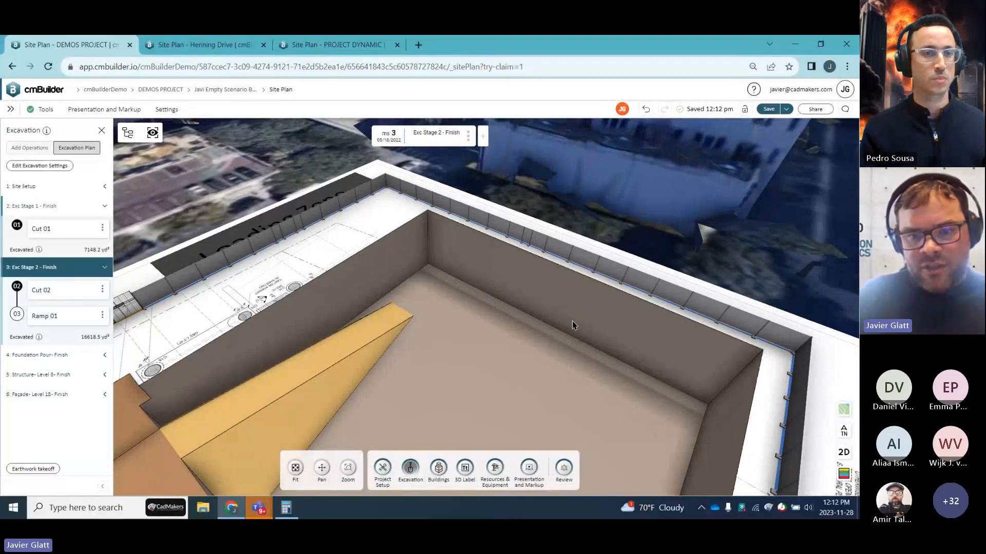
left_click(494, 471)
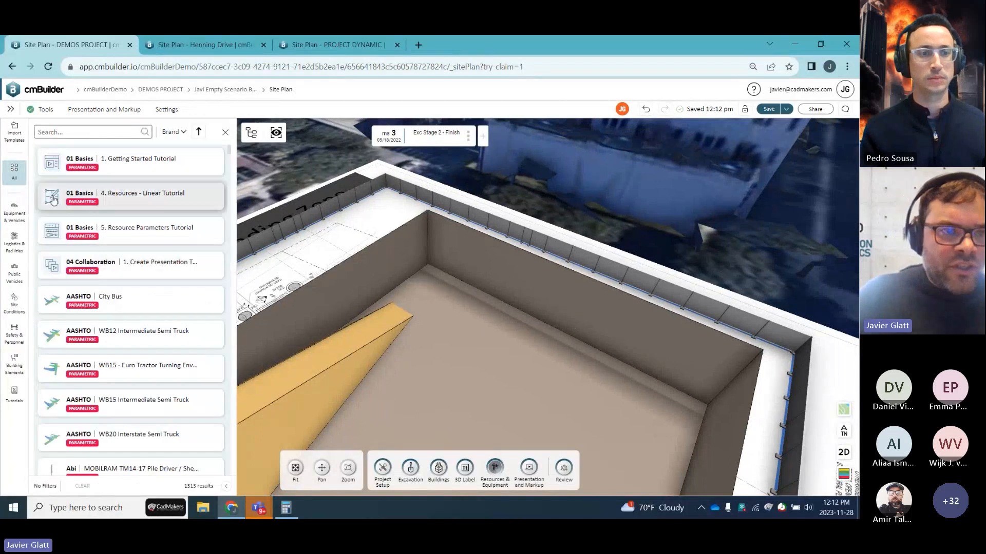
left_click(100, 169)
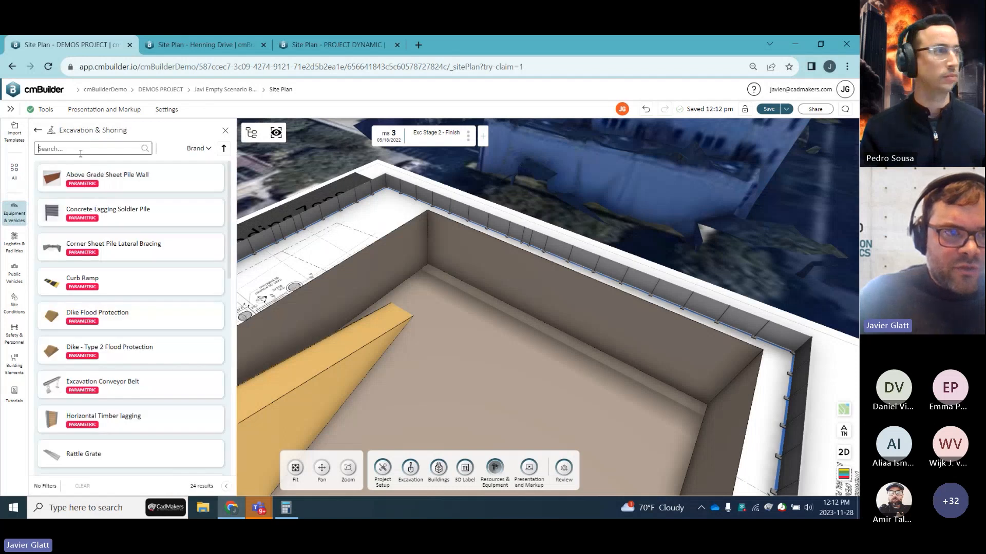
left_click(81, 152)
type("soldie")
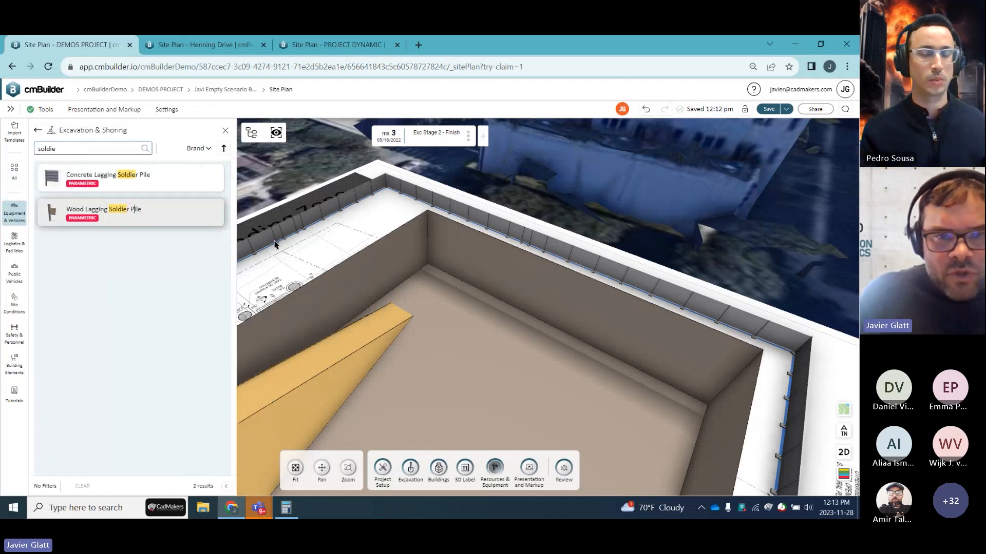
left_click(134, 209)
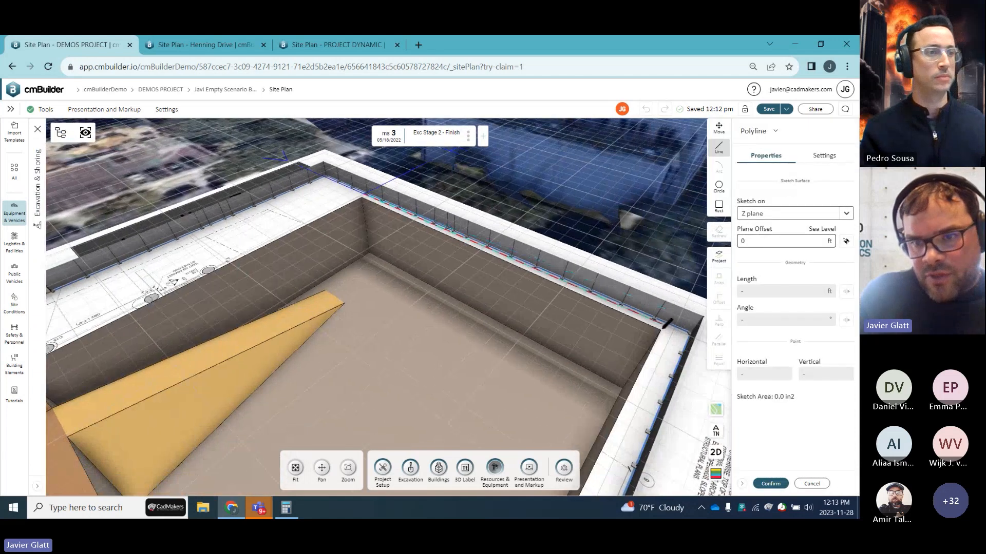
- Run the soldier pile wall along the second cut's far side, opposite the first excavation, and extend its height to 29.5 ft
left_click(666, 323)
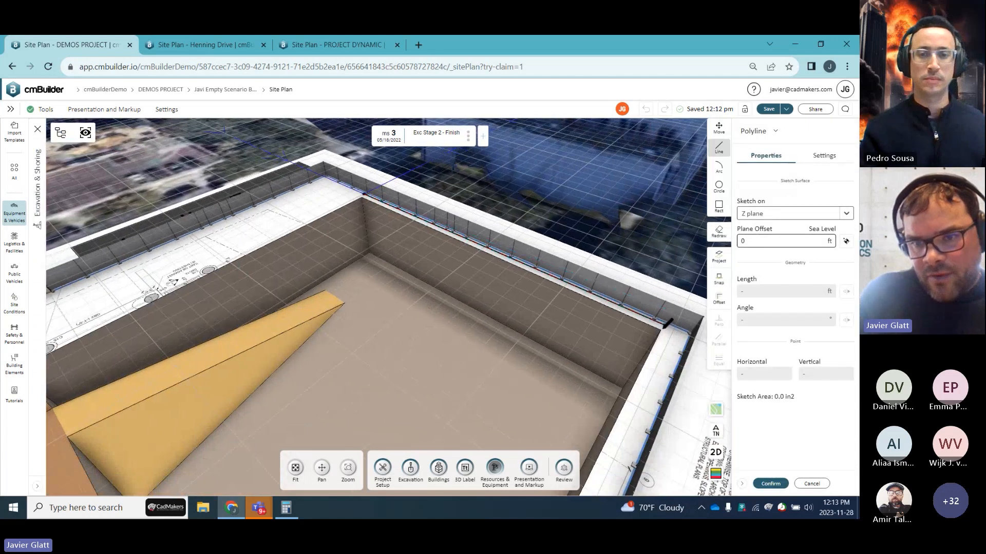
left_click(770, 484)
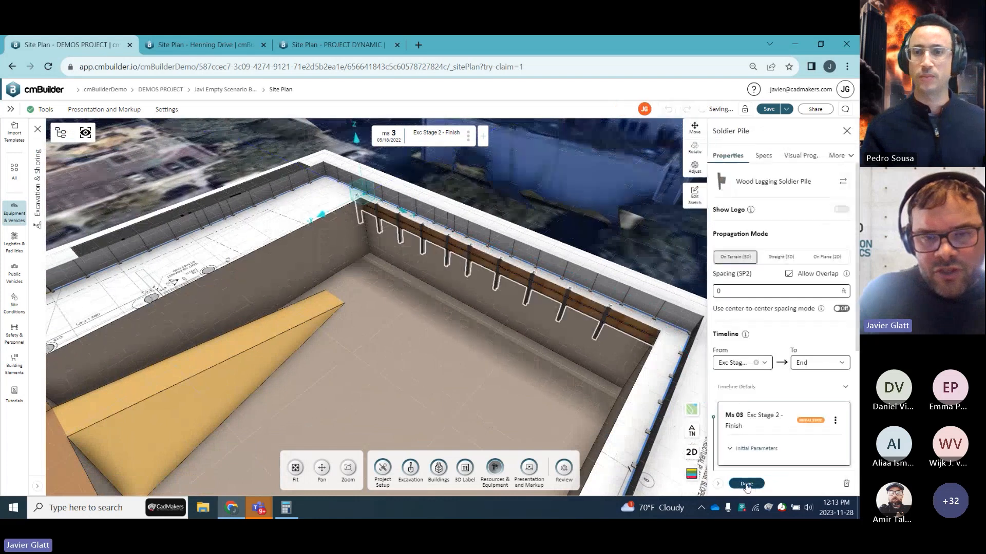
left_click_drag(391, 266, 390, 278)
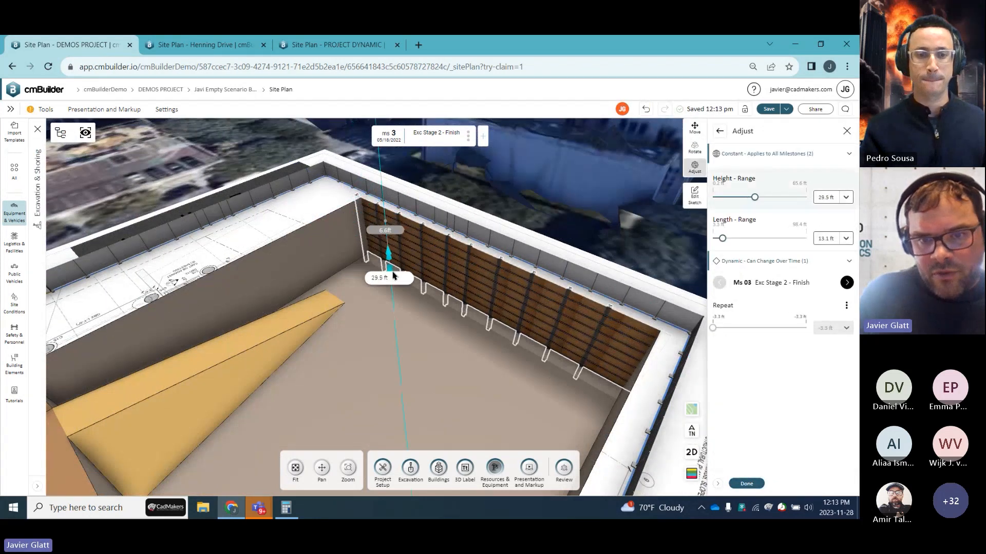
left_click(745, 483)
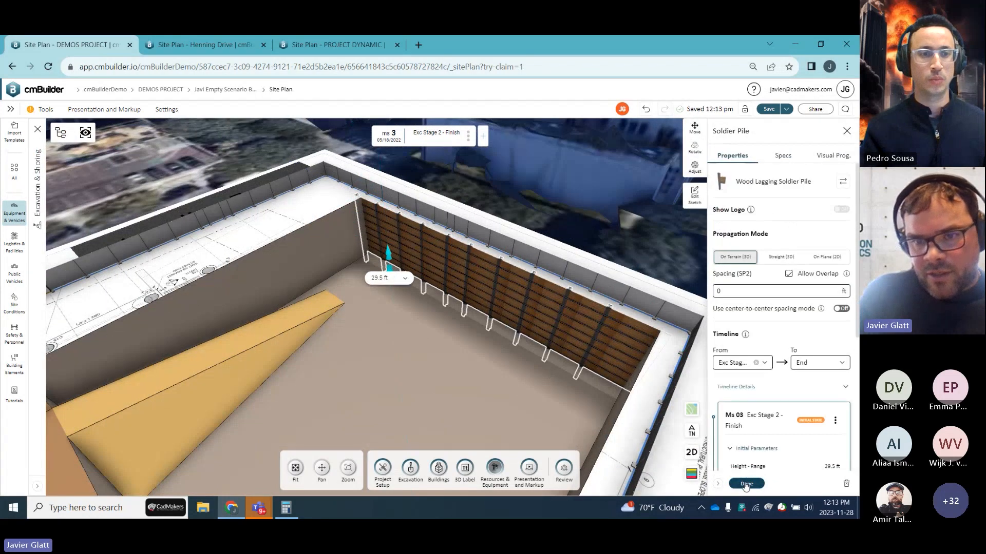
- Inspect the soldier pile wall up close and close the equipment library
left_click(565, 349)
scroll(535, 303, "up", 5)
mouse_move(588, 280)
left_mouse_down()
mouse_move(640, 301)
mouse_move(572, 287)
left_mouse_up()
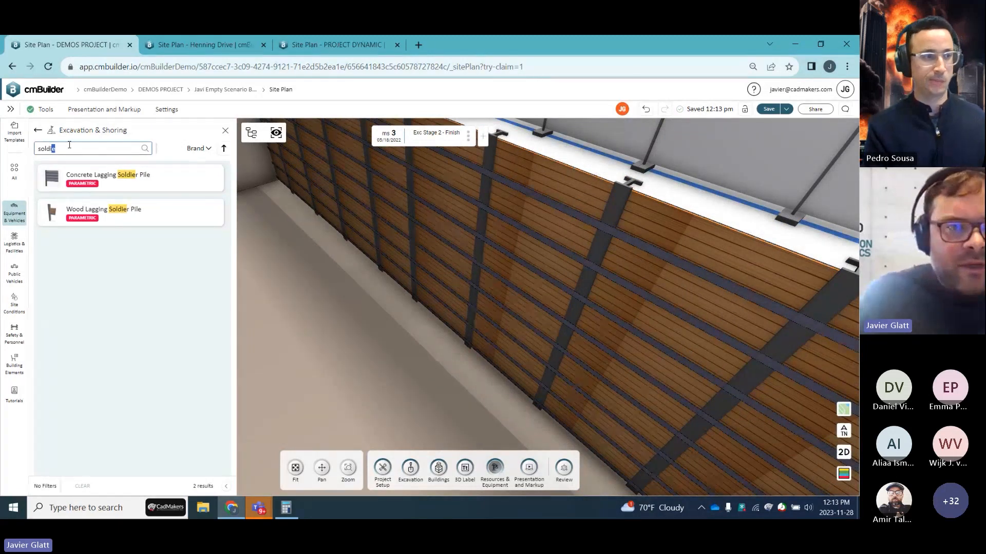
left_click(38, 132)
scroll(385, 249, "down", 10)
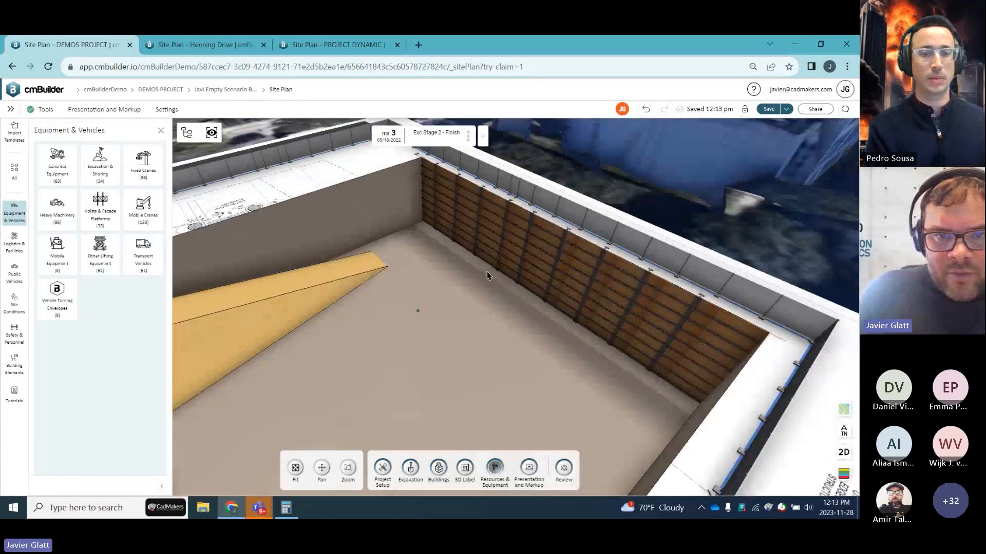
left_click(162, 133)
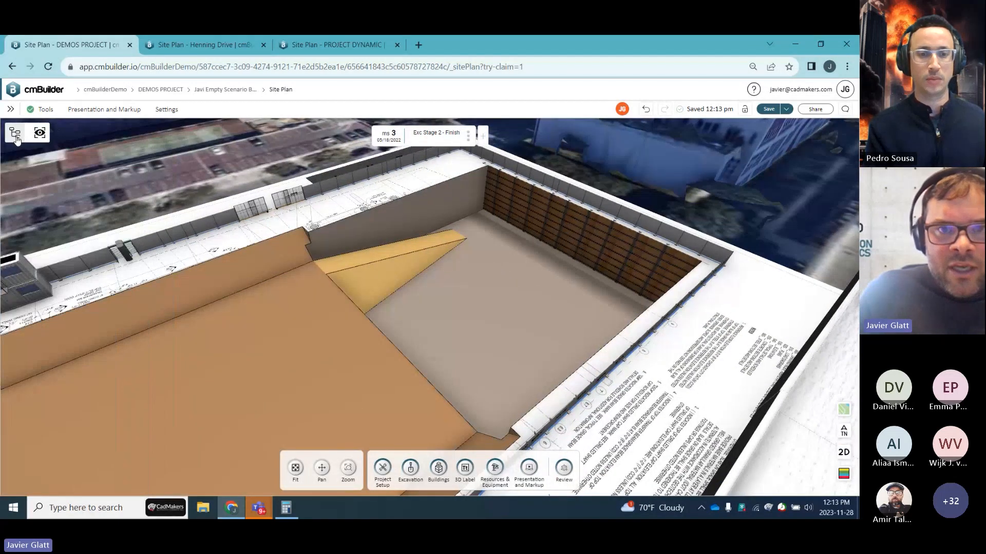
- Advance to the Foundation Pour - Finish milestone and expand the BIM Model tree down to the RETAIL folder's contents
left_click(482, 135)
left_click_drag(330, 213, 345, 252)
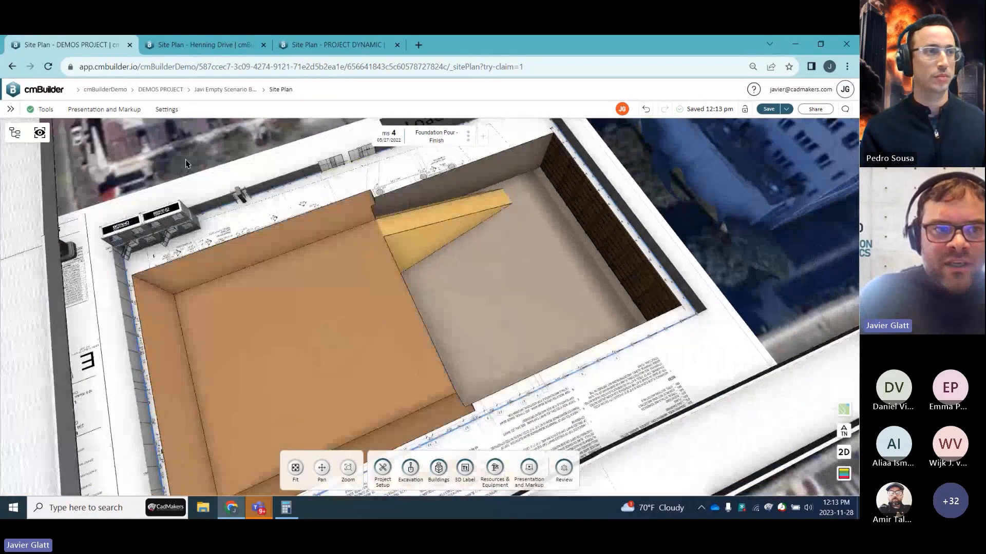
left_click(15, 133)
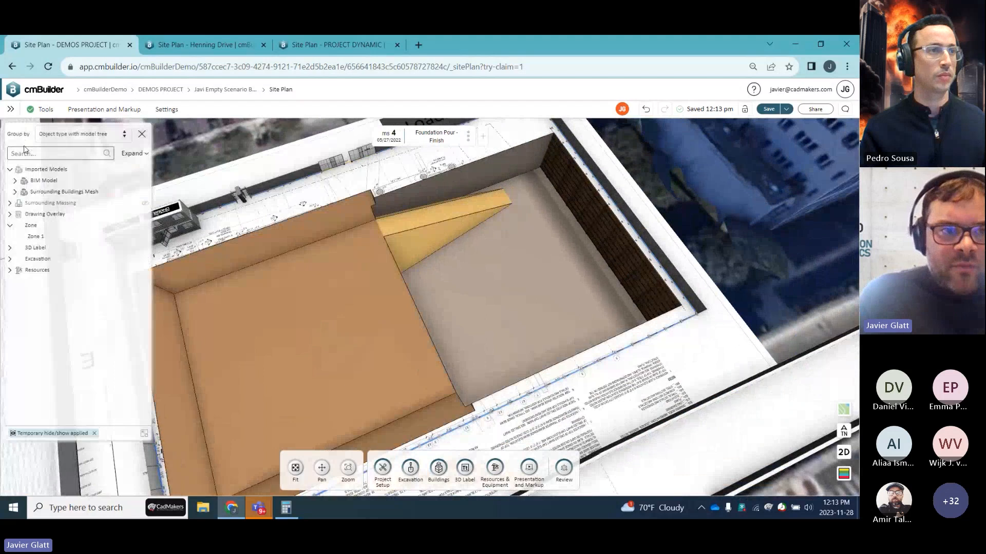
left_click(14, 181)
left_click(20, 192)
left_click(26, 203)
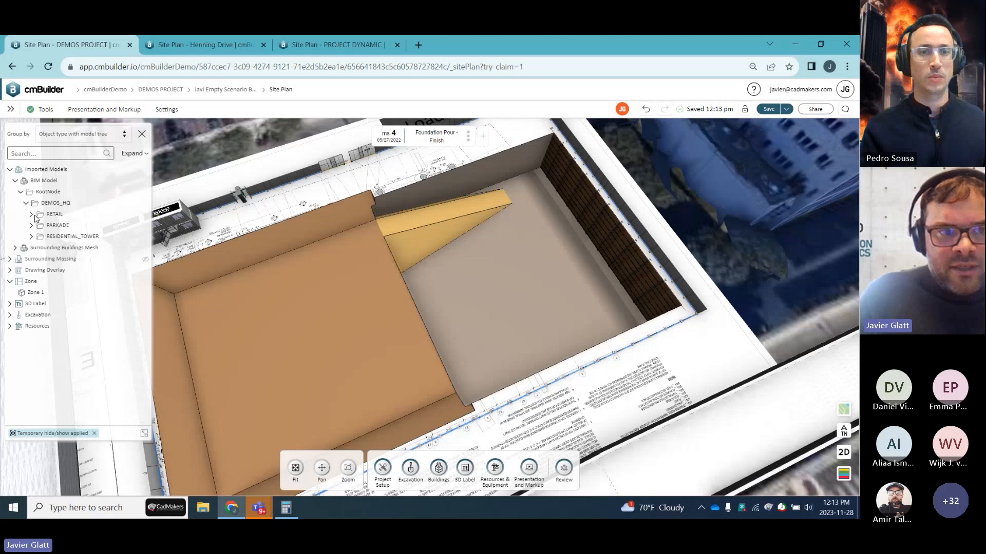
left_click(32, 215)
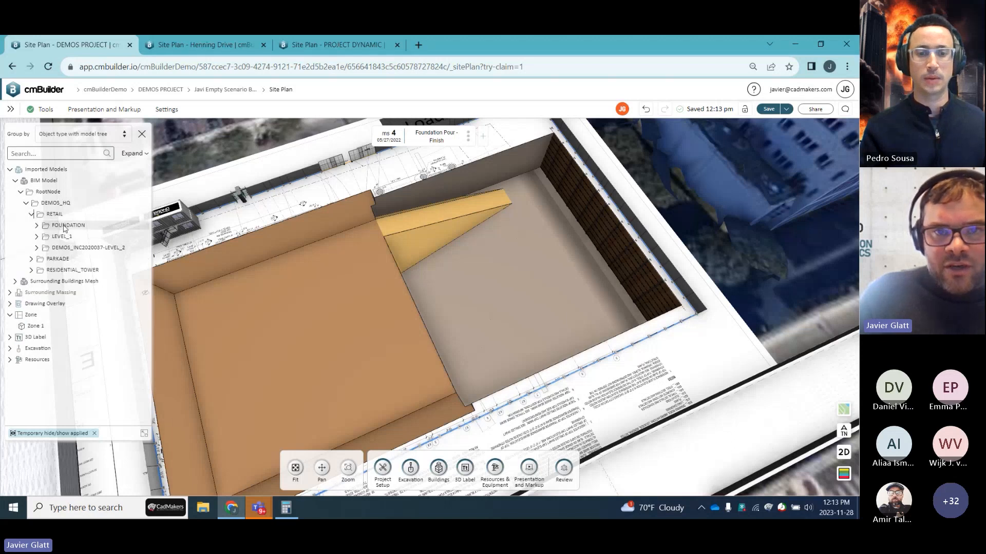
- Make the RETAIL model's FOUNDATION part begin from the Foundation Pour - Finish milestone
left_click(65, 226)
right_click(74, 226)
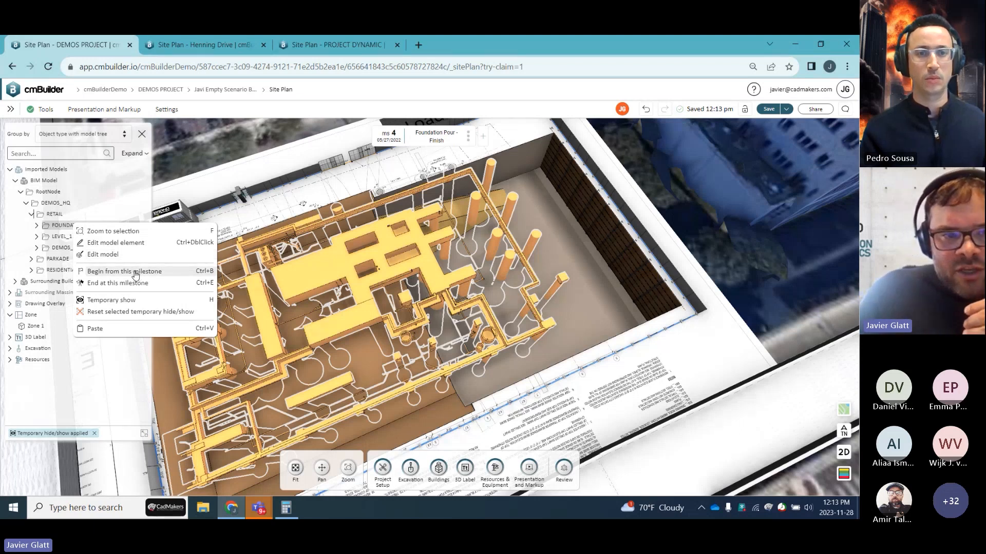
left_click(135, 273)
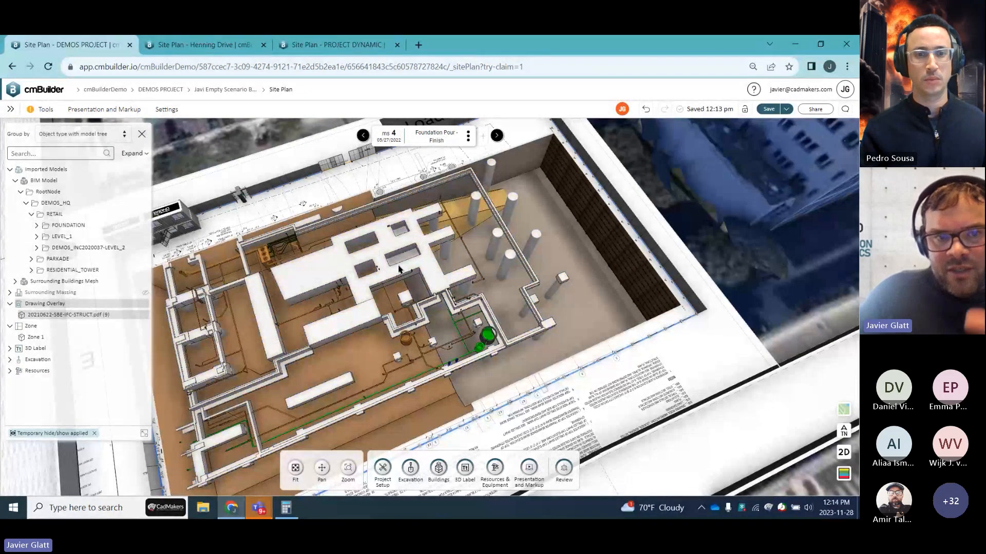
left_click_drag(417, 404, 508, 235)
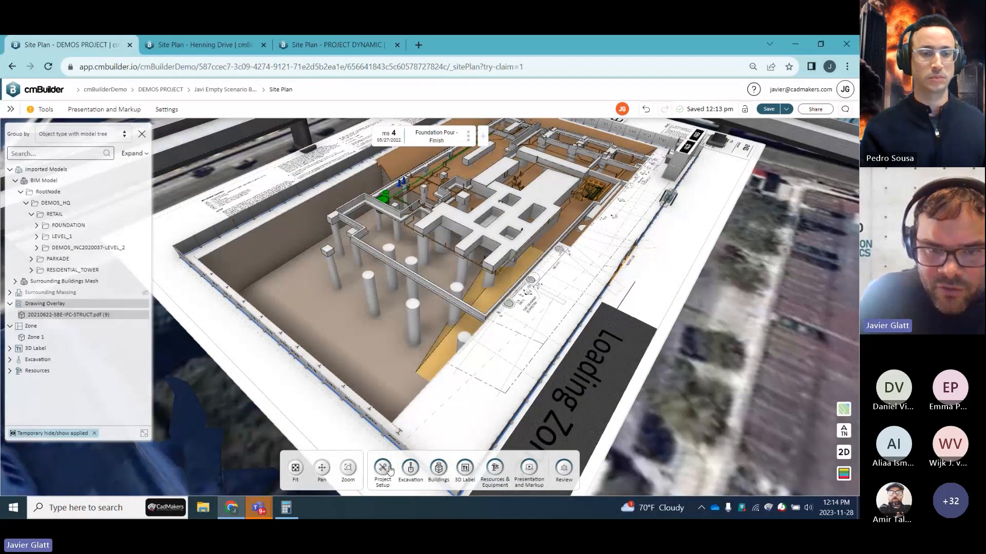
- Review the management options of the imported BIM Model, including updating it with a new model, and close the imported models list
left_click(438, 468)
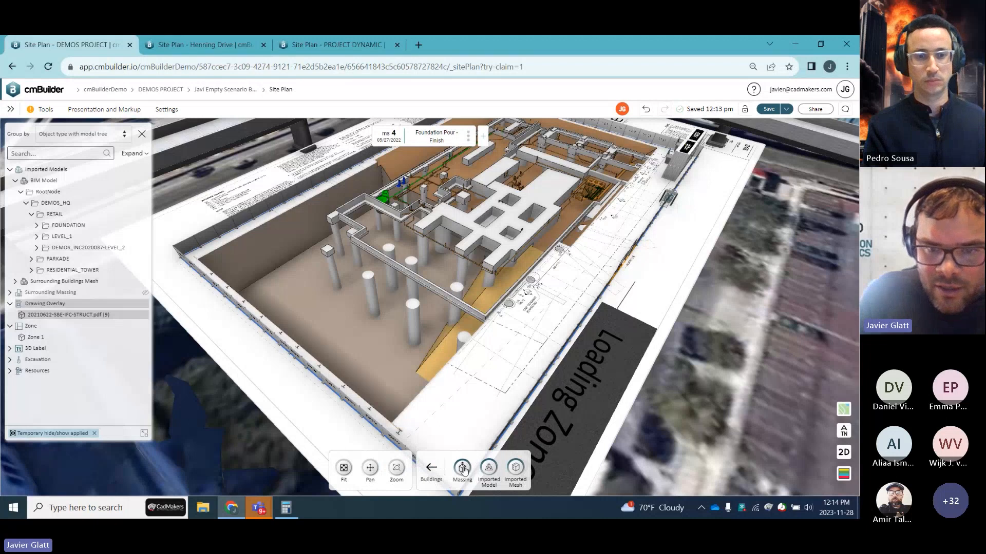
left_click(489, 468)
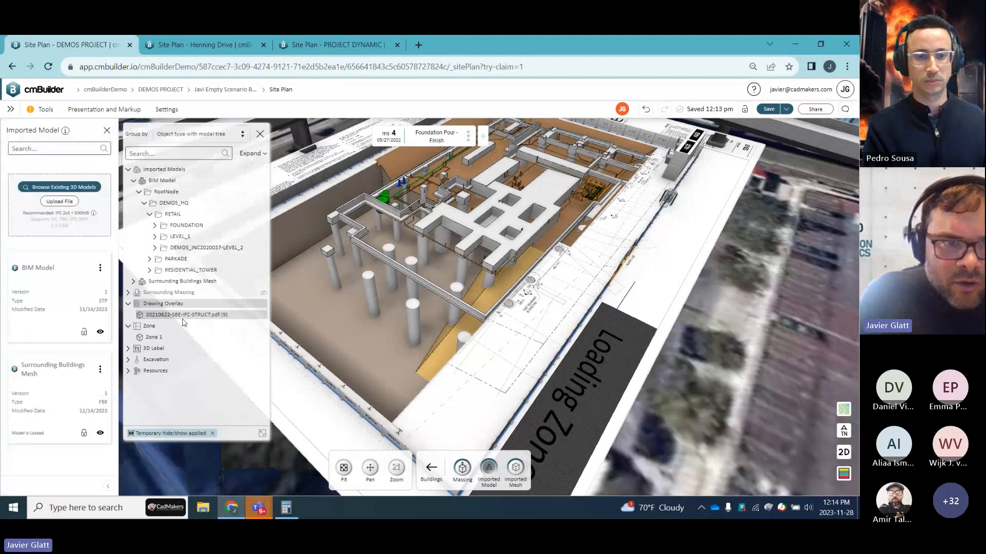
left_click(100, 268)
mouse_move(153, 319)
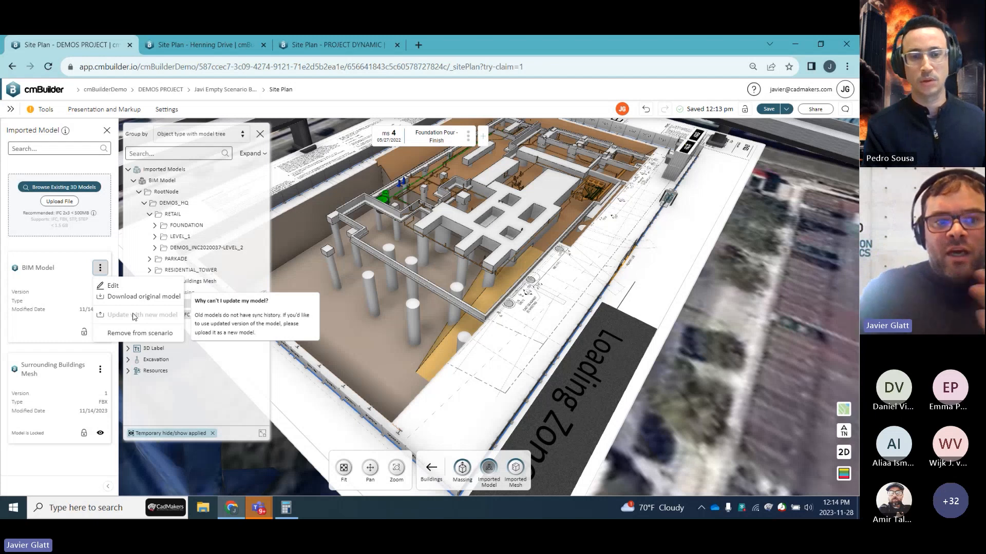
left_click(658, 281)
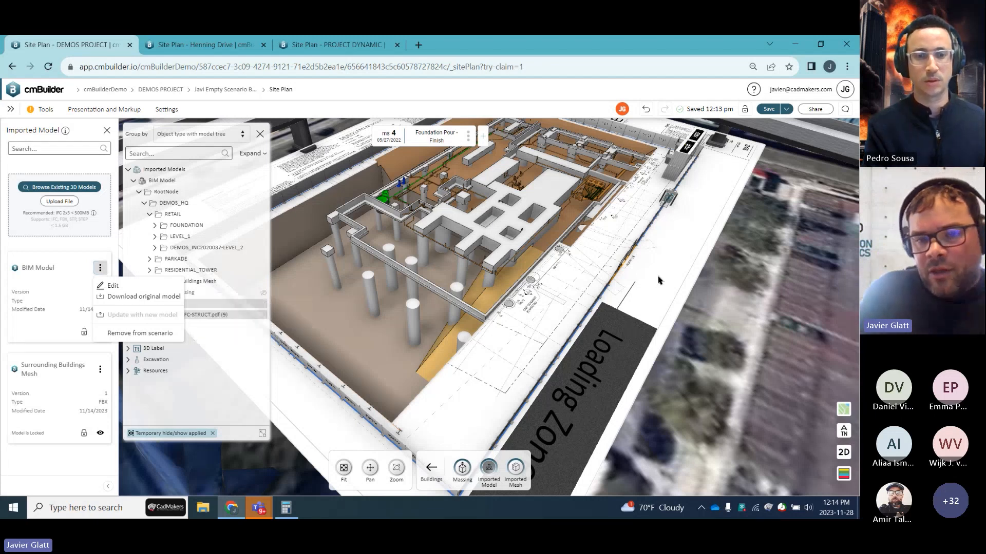
left_click(107, 134)
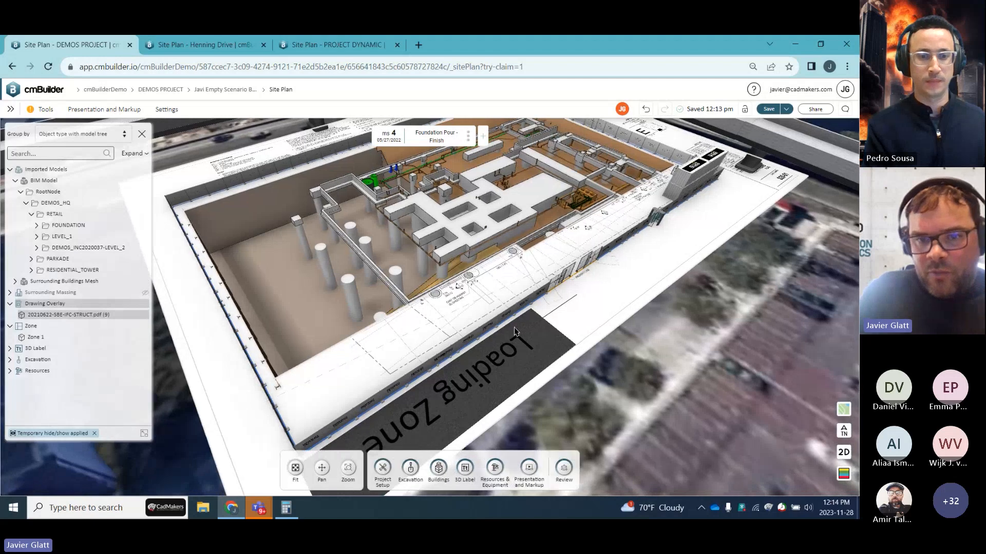
- Search the resource library for "concret" and choose the Alliance JXRZ 61 Concrete Pump Truck
right_click_drag(477, 442, 558, 395)
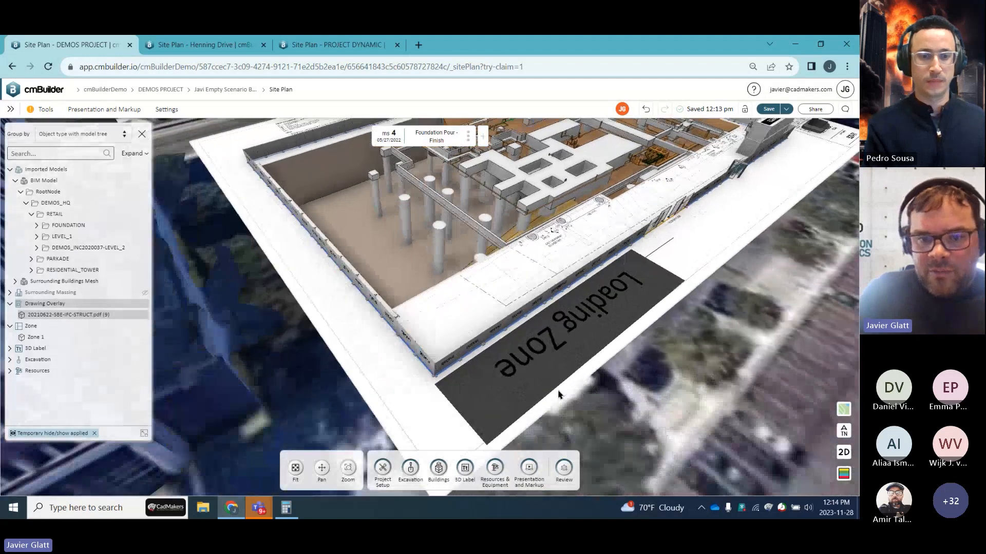
left_click(495, 472)
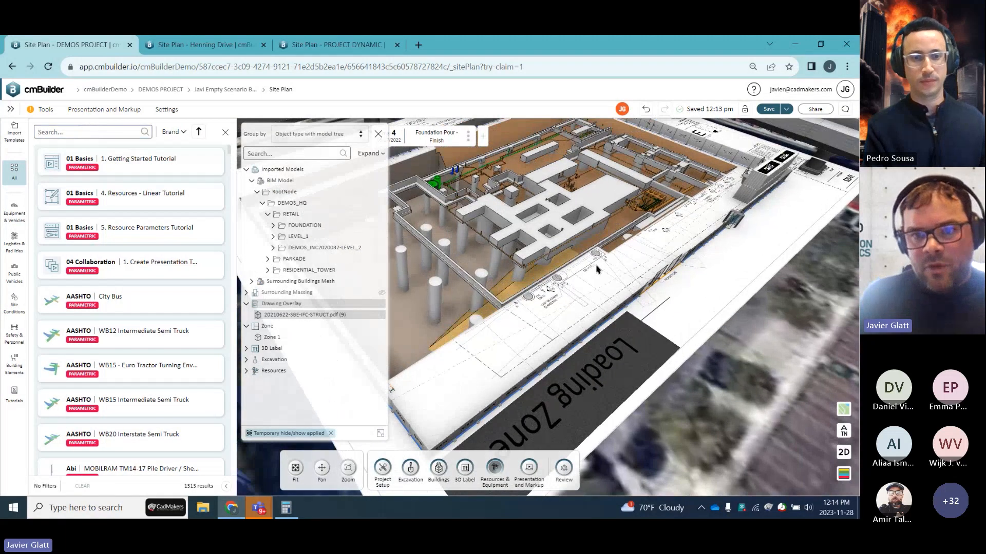
left_click(88, 134)
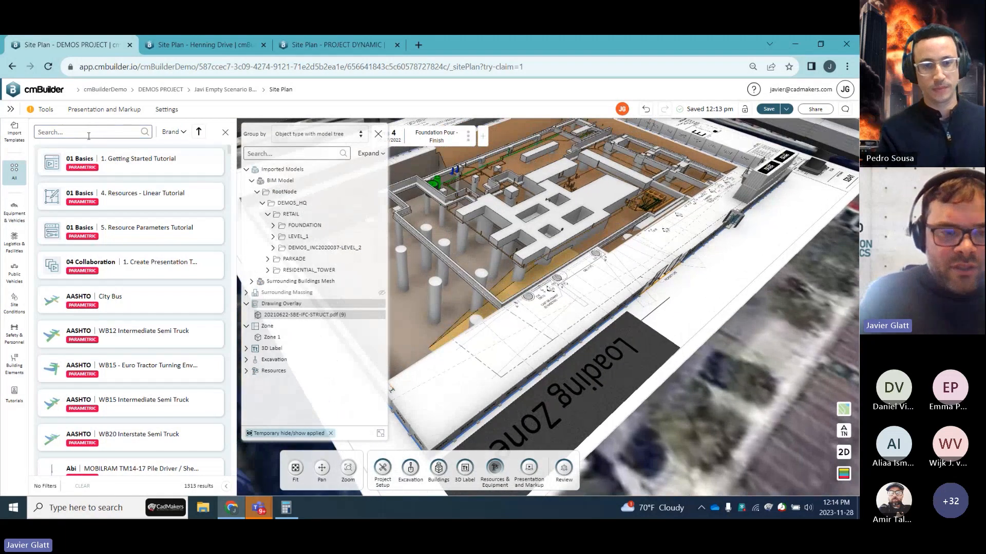
type("concret")
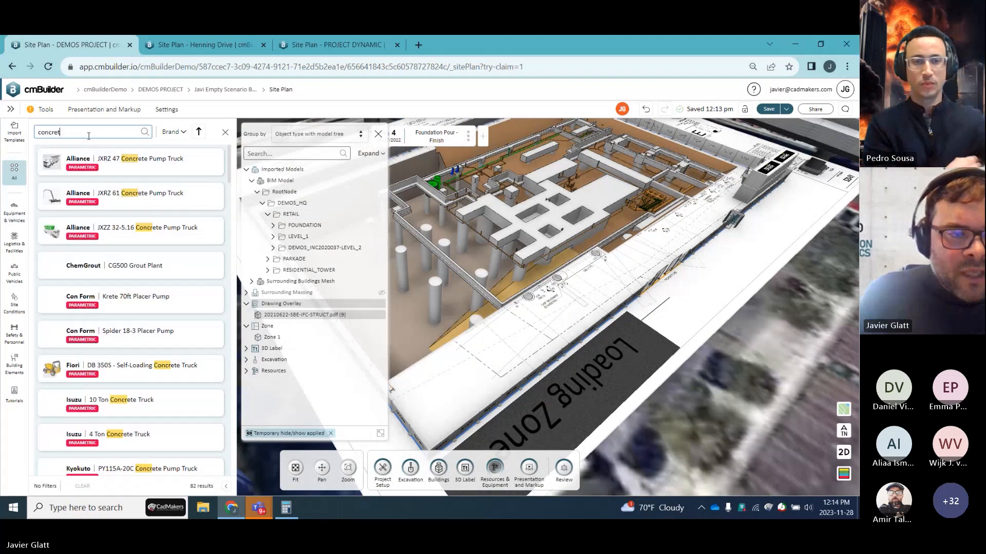
left_click(125, 196)
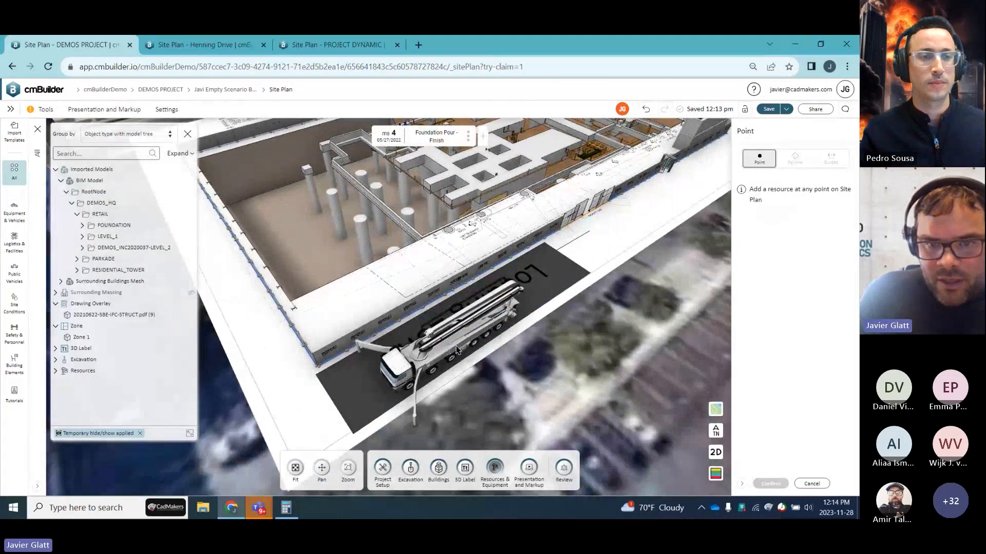
- Place the pump truck on the Loading Zone with its base rotated 128° so the boom reaches over the excavation
left_click(468, 383)
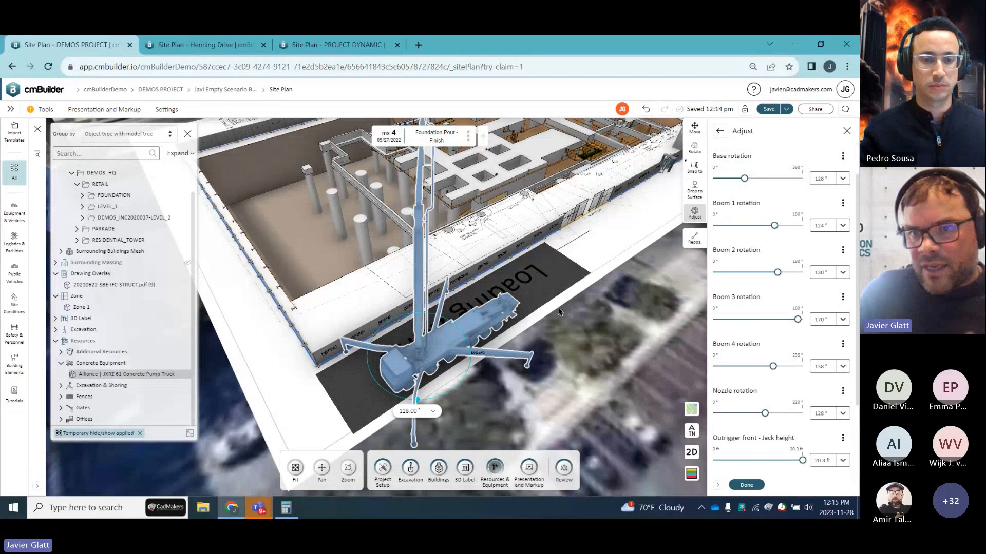
left_click_drag(545, 318, 642, 306)
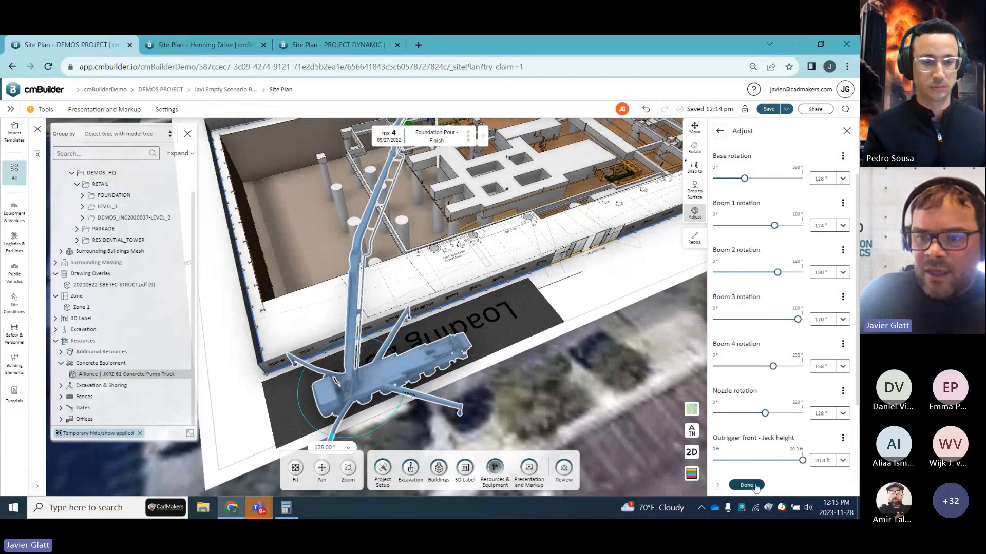
left_click(609, 368)
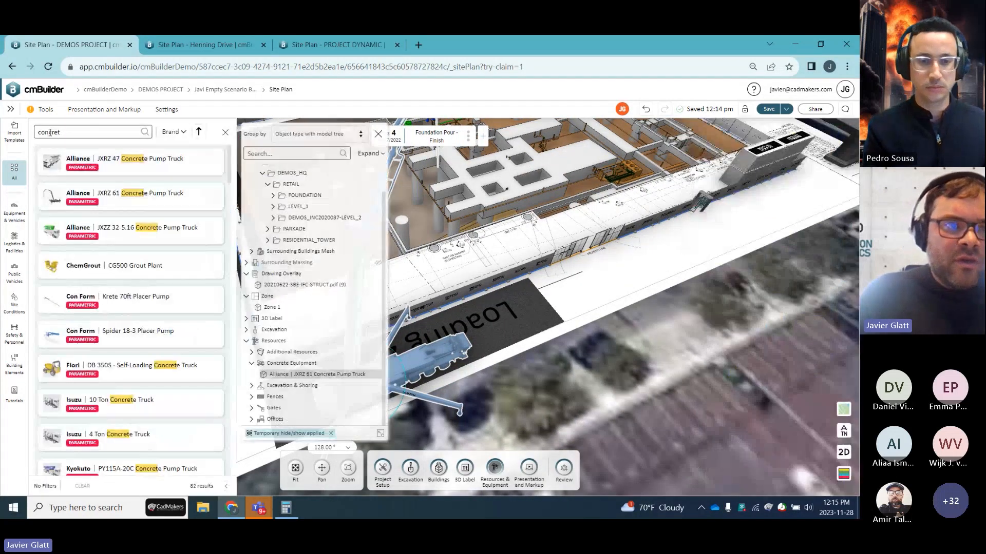
- Search the resource library for "11 yard" and place the 11 Yard Concrete Truck behind the pump truck
left_click_drag(67, 132, 24, 136)
type("11 yard")
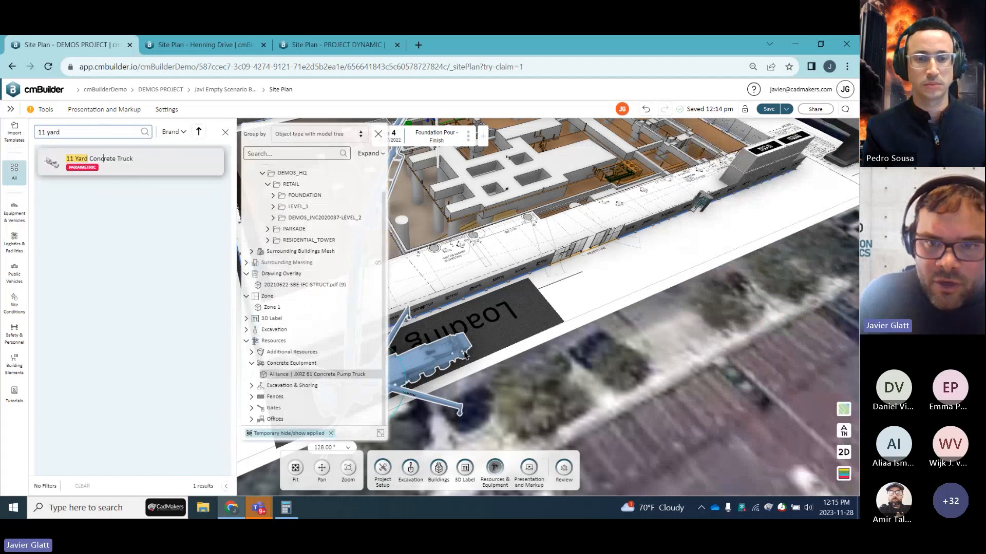
left_click(105, 167)
left_click(522, 300)
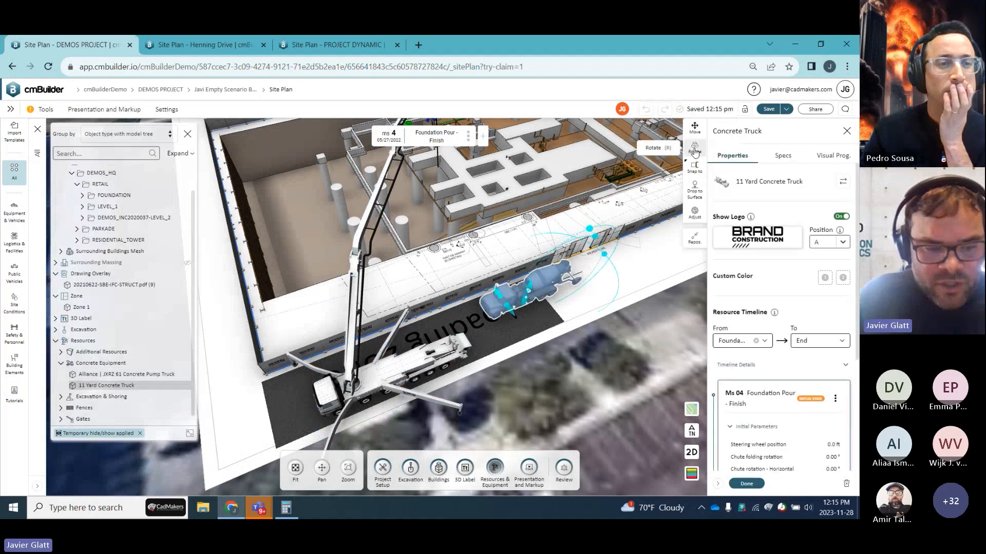
- Rotate the concrete truck to -180° about Z so its rear faces the pump truck
left_click(694, 150)
left_click_drag(501, 353, 452, 316)
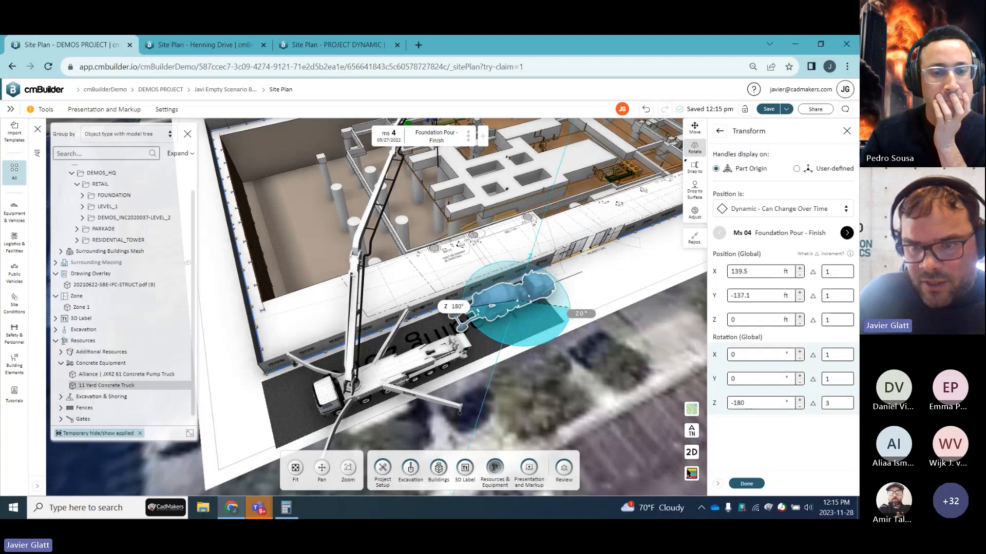
left_click(755, 487)
left_click(754, 485)
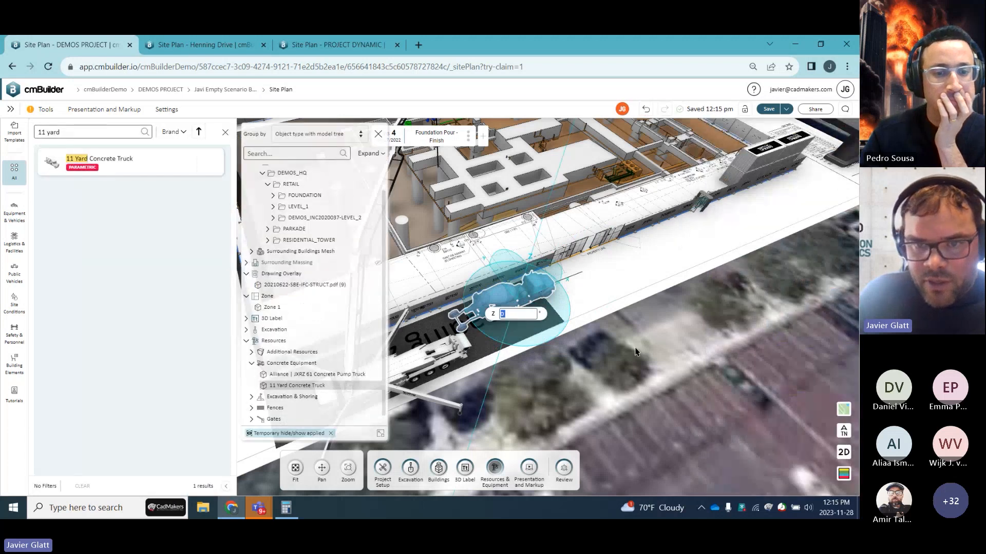
left_click(635, 352)
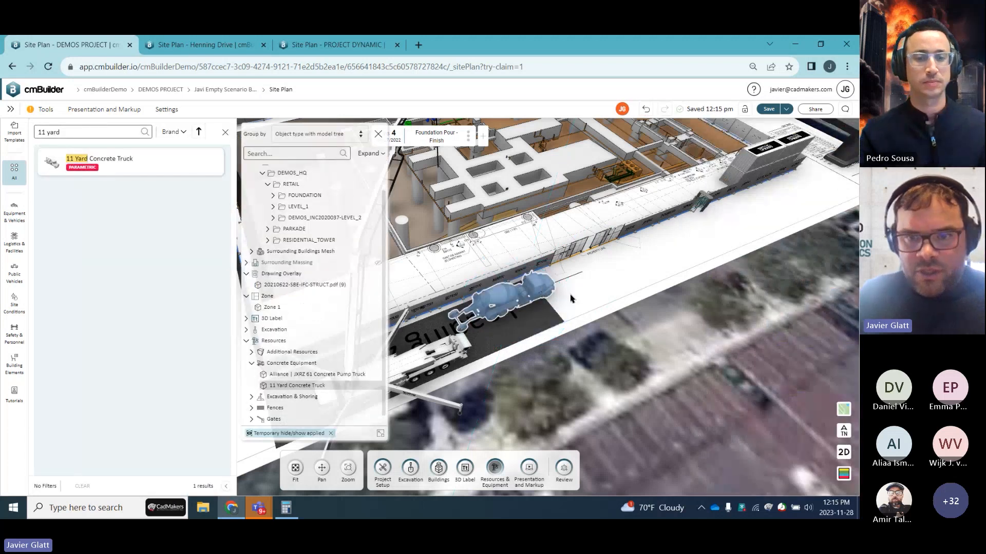
- Place a second 11 Yard Concrete Truck alongside the first one, facing the same way
key("ctrl+v")
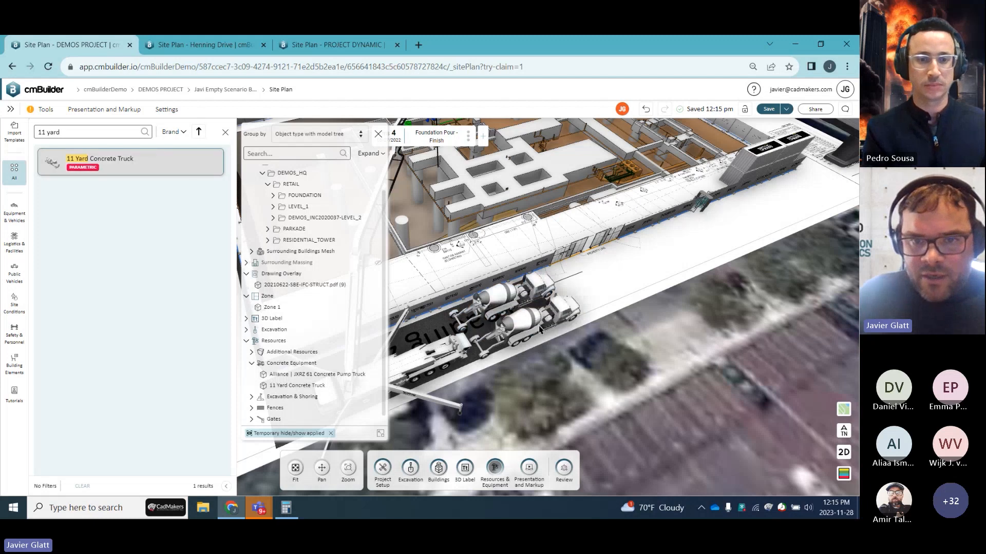
left_click(540, 330)
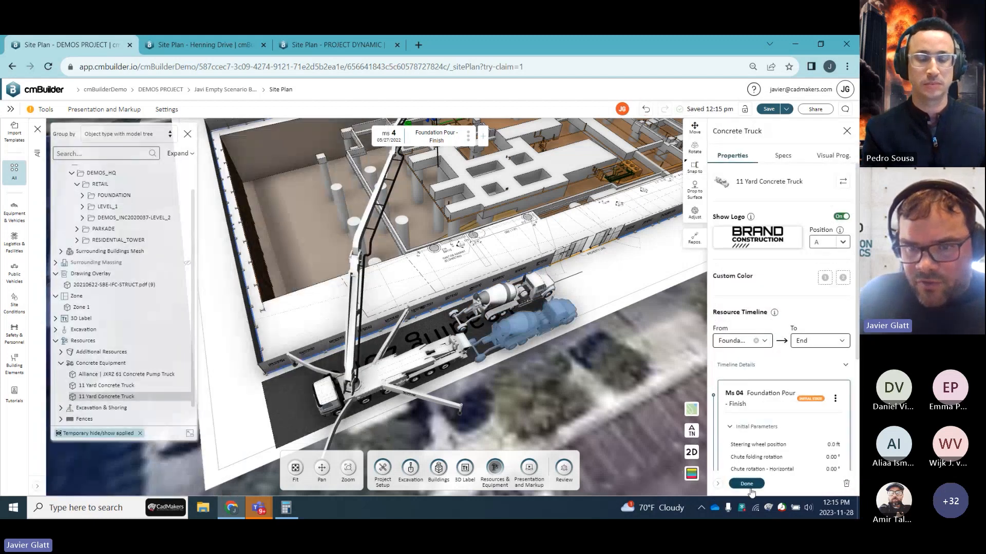
left_click(746, 484)
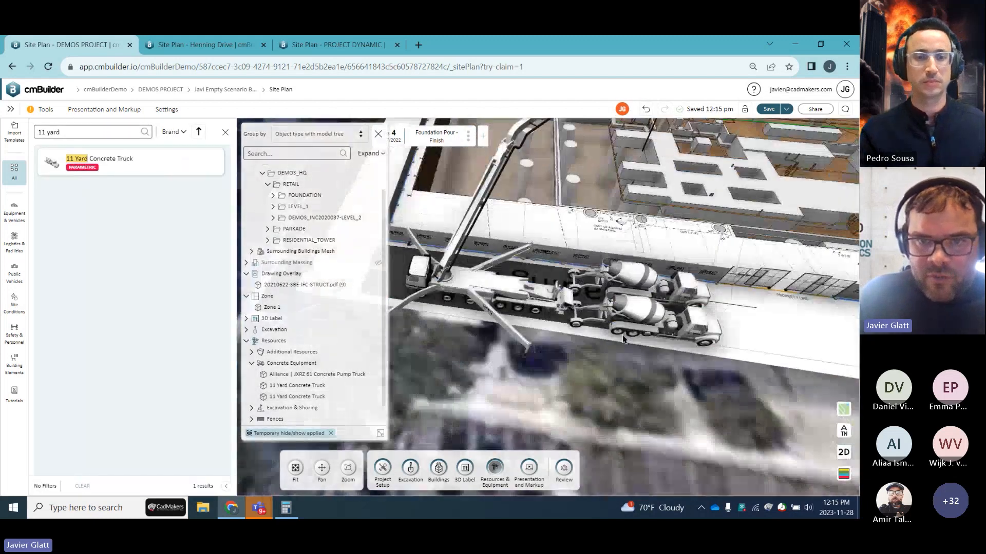
- Edit the pump truck and both concrete trucks together, ending their resource timeline at Foundation Pour - Finish
middle_click_drag(632, 343, 681, 342)
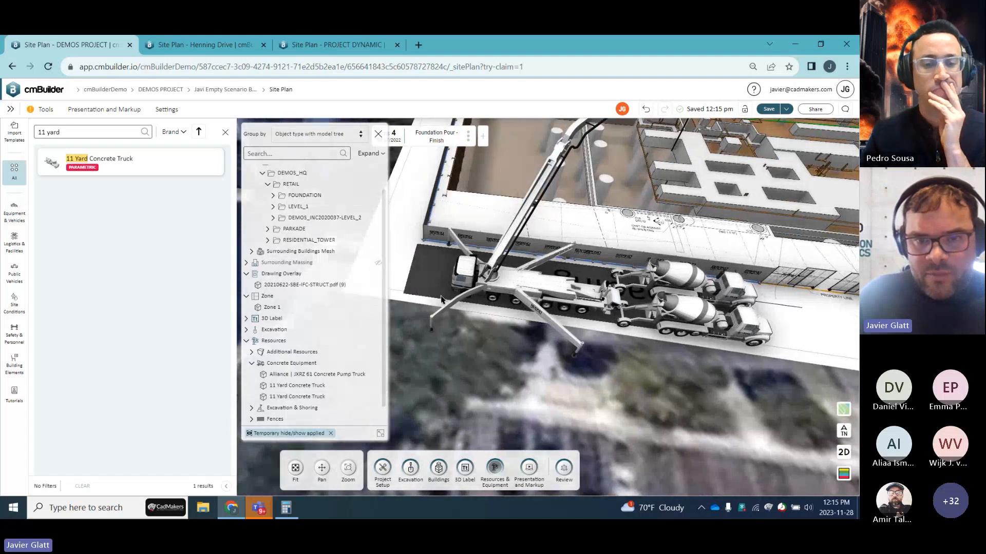
left_click(456, 286)
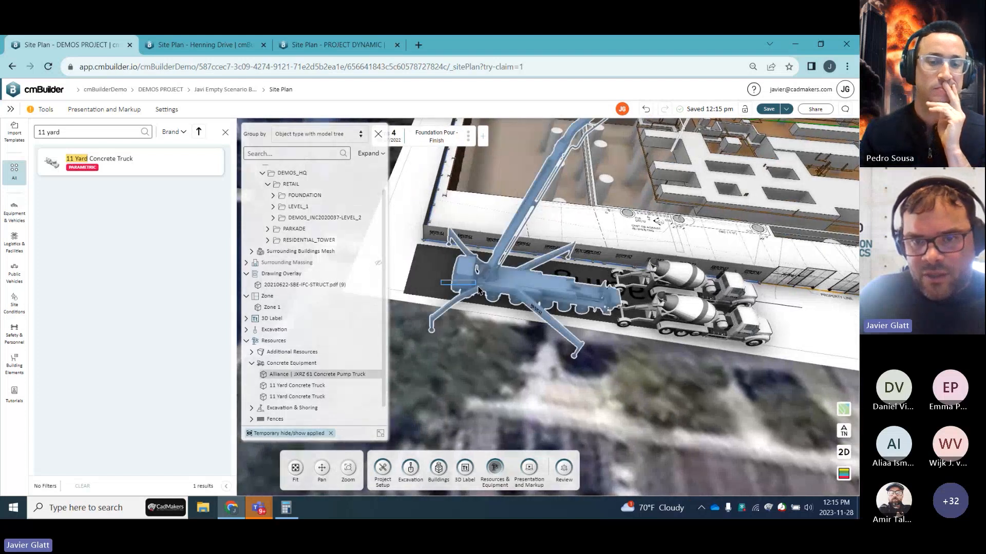
left_click(652, 289, "shift")
left_click(670, 314, "shift")
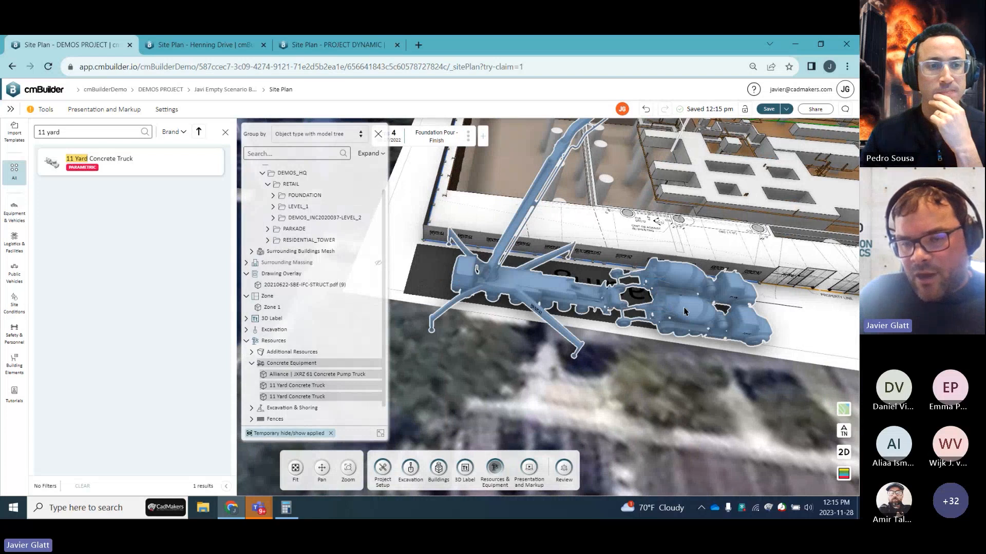
right_click(684, 311)
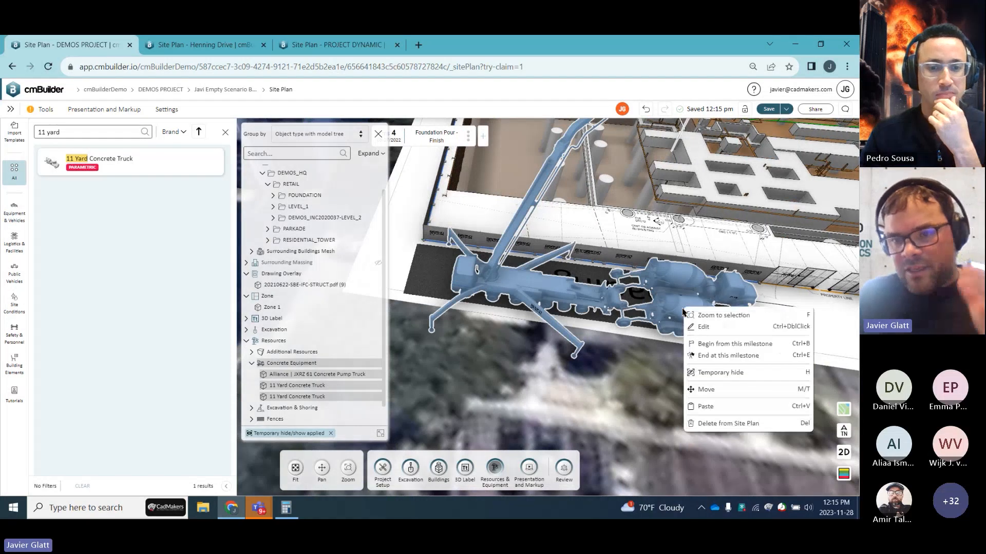
left_click(714, 329)
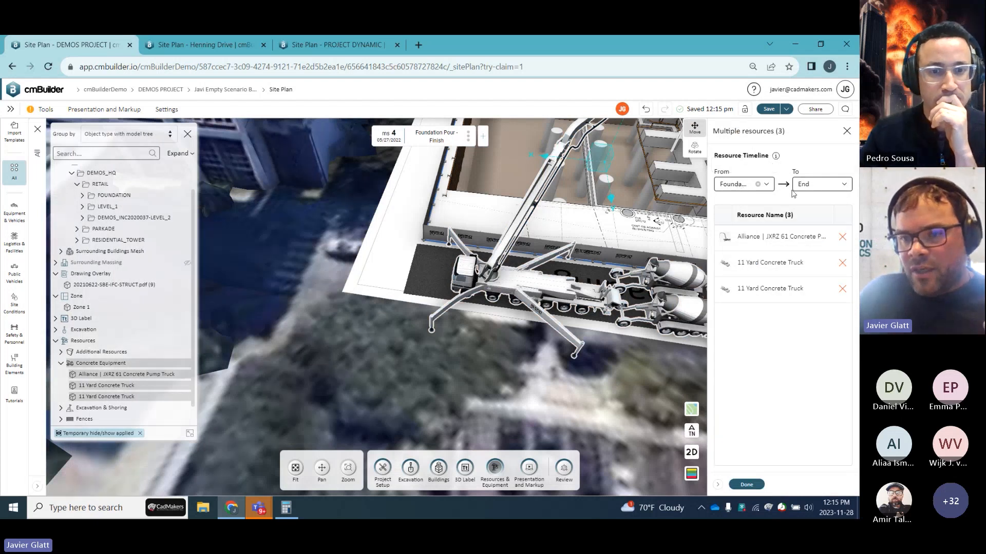
left_click(806, 186)
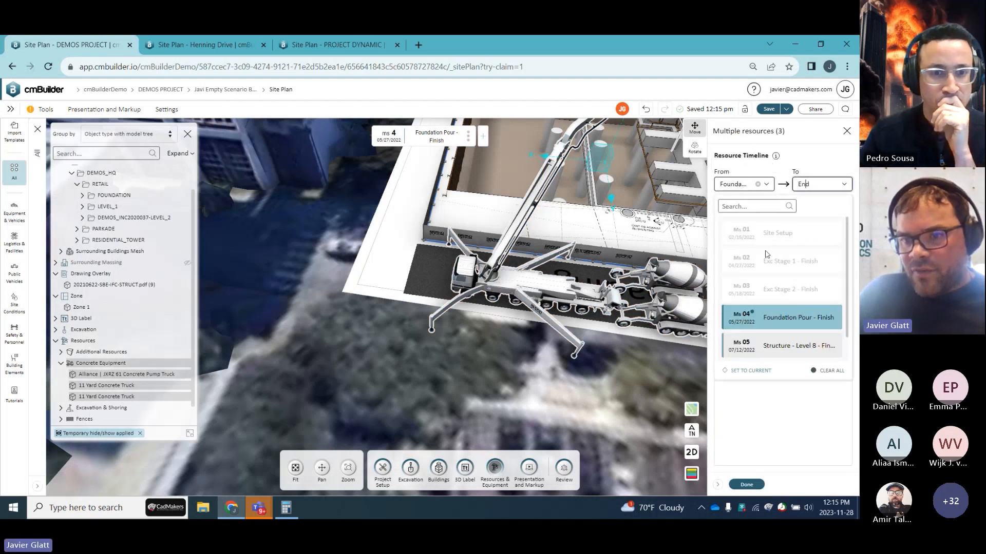
left_click(758, 313)
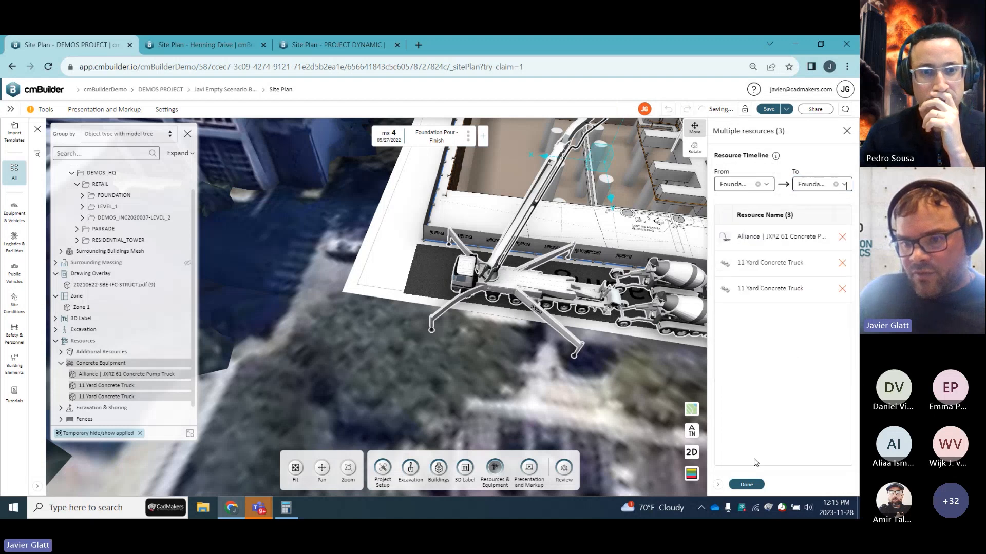
- Finish editing the three concrete resources together and close the resource library
left_click(744, 483)
left_click(653, 351)
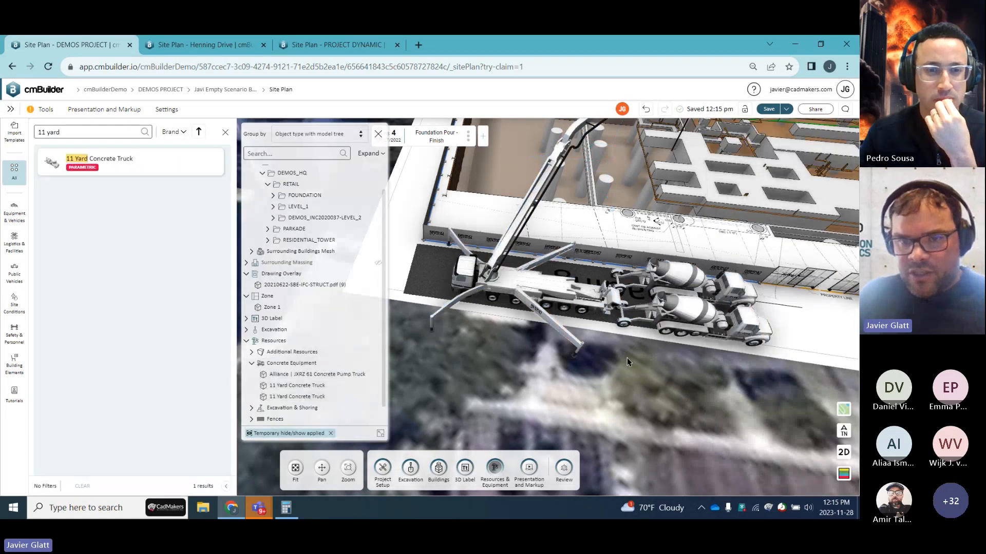
middle_click_drag(626, 359, 543, 358)
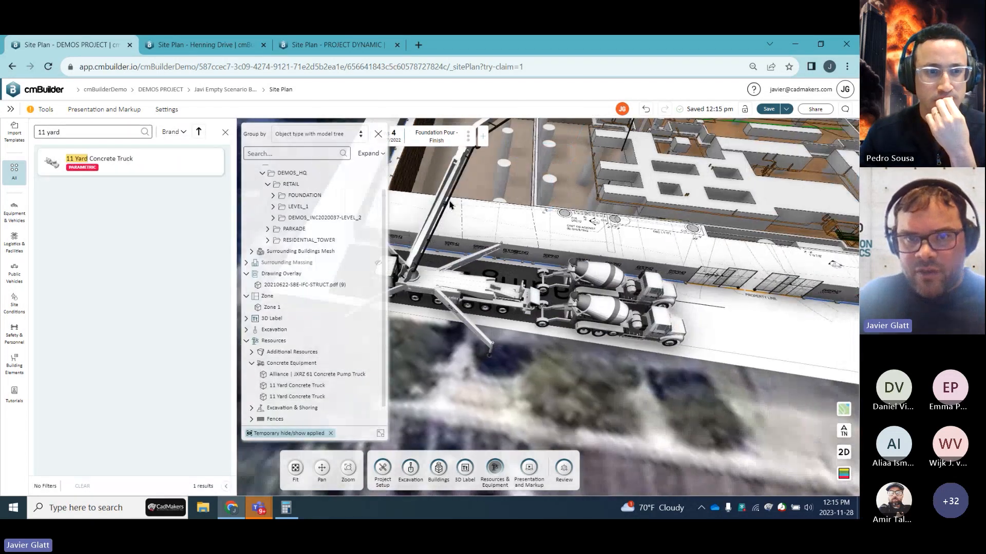
left_click(227, 135)
- Check the concrete equipment's timeline by going one milestone back and returning to Foundation Pour - Finish
left_click(364, 136)
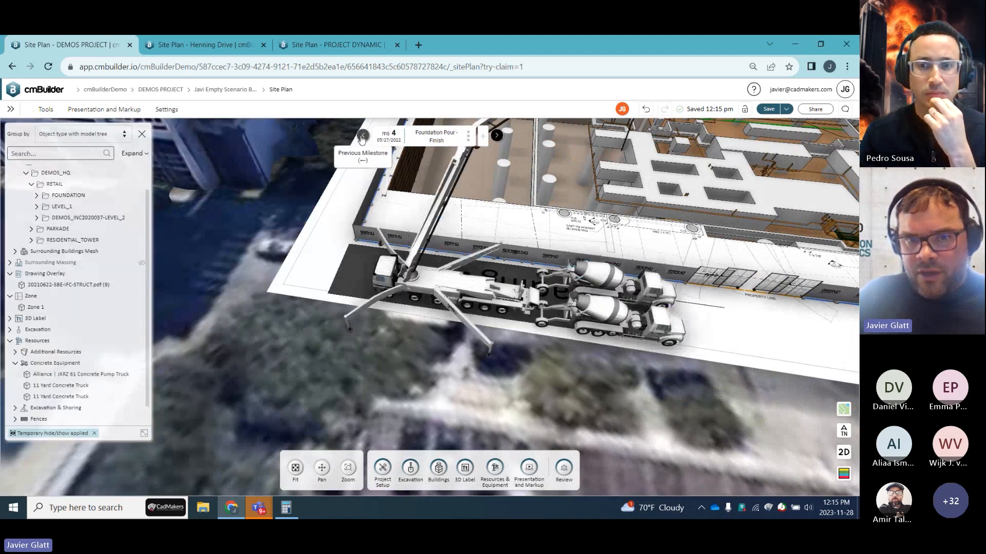
left_click(363, 136)
left_click(496, 135)
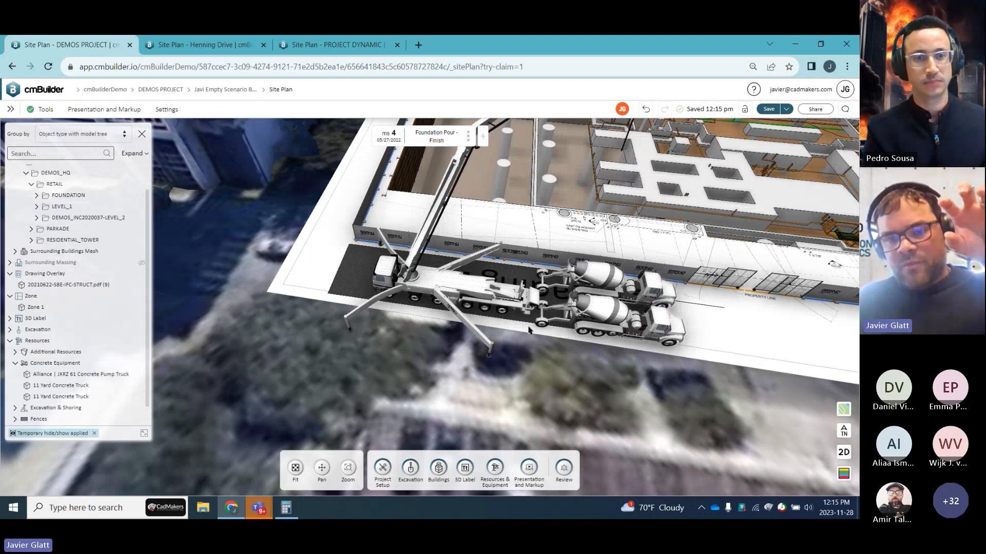
mouse_move(543, 337)
left_mouse_down()
mouse_move(525, 308)
mouse_move(540, 349)
left_mouse_up()
scroll(525, 308, "down", 3)
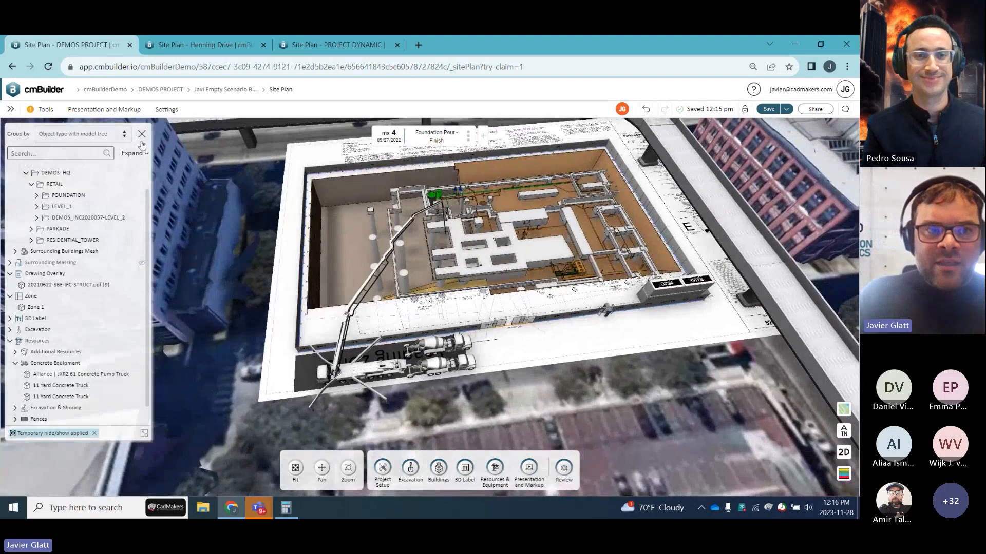
- Advance to Structure - Level 8 - Finish and begin LEVEL_1, DEMOS_INC2020037-LEVEL_2 and PARKADE from that milestone
left_click(141, 134)
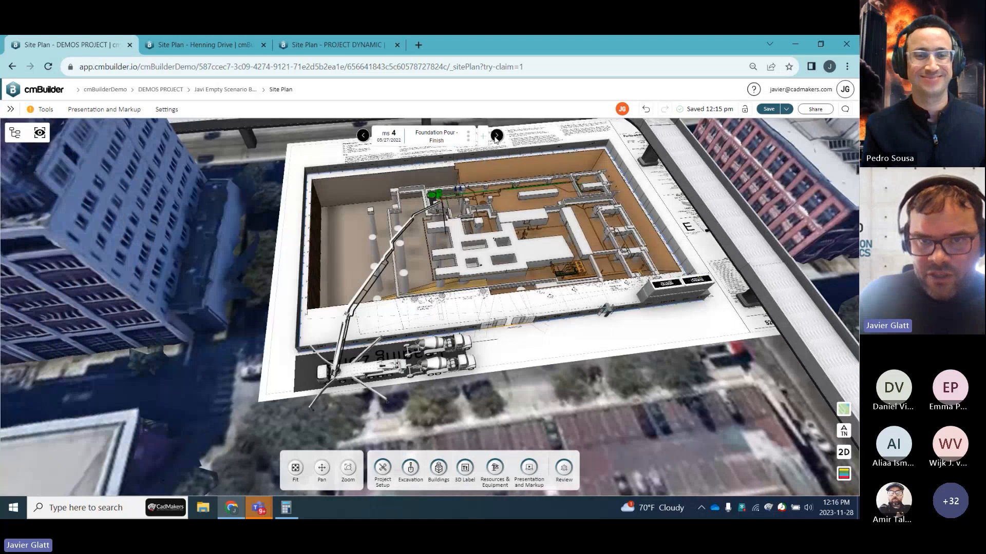
left_click(490, 136)
left_click_drag(490, 206, 506, 262)
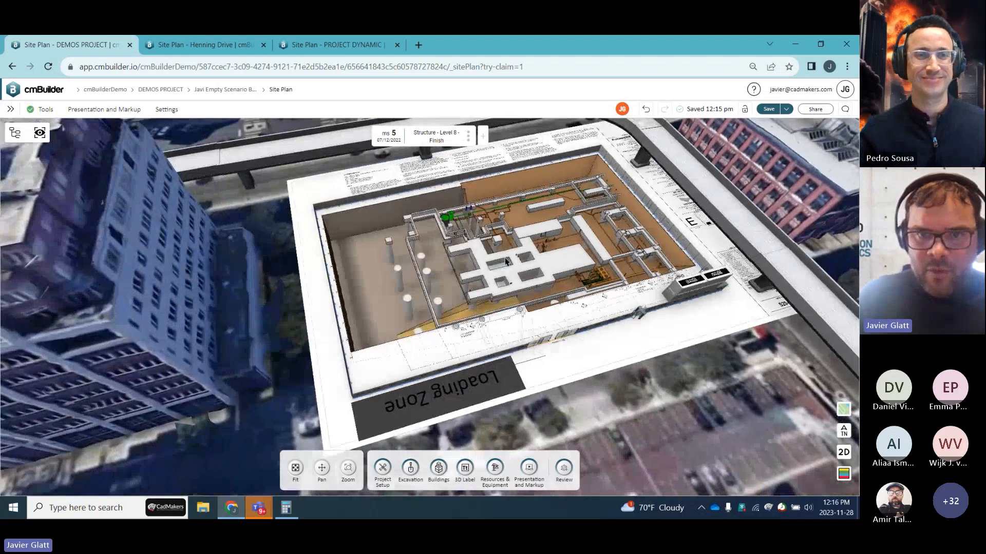
left_click(15, 133)
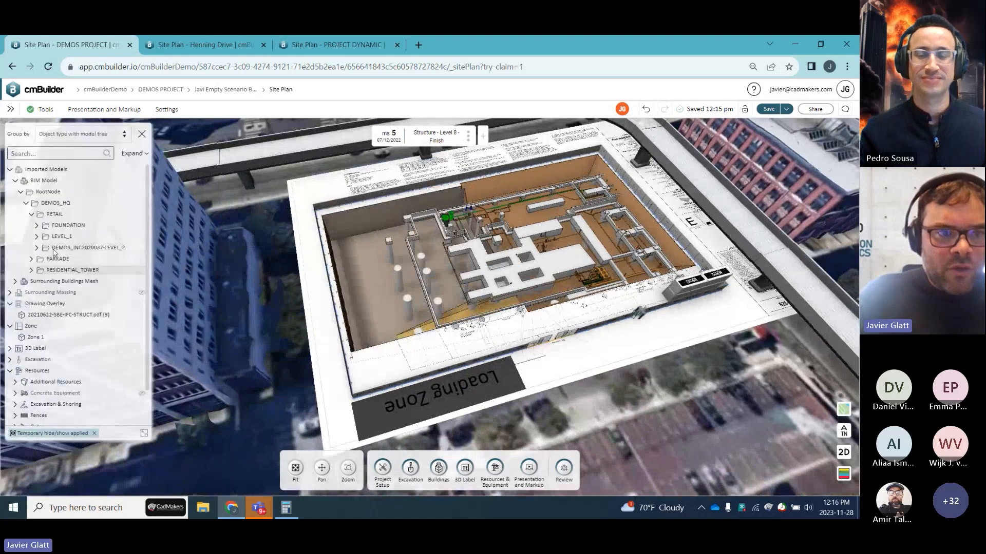
left_click(64, 237)
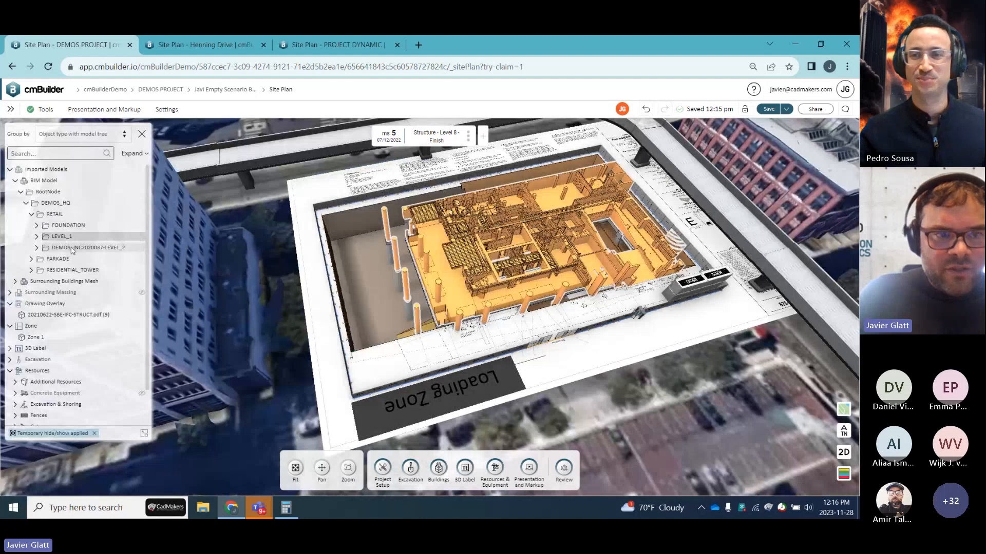
left_click(61, 260, "ctrl")
right_click(61, 260)
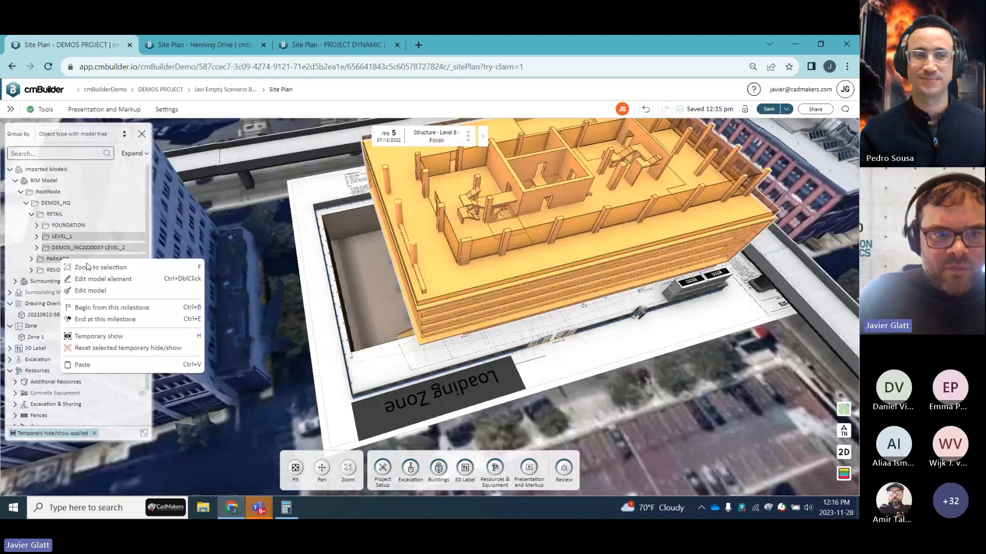
left_click(109, 307)
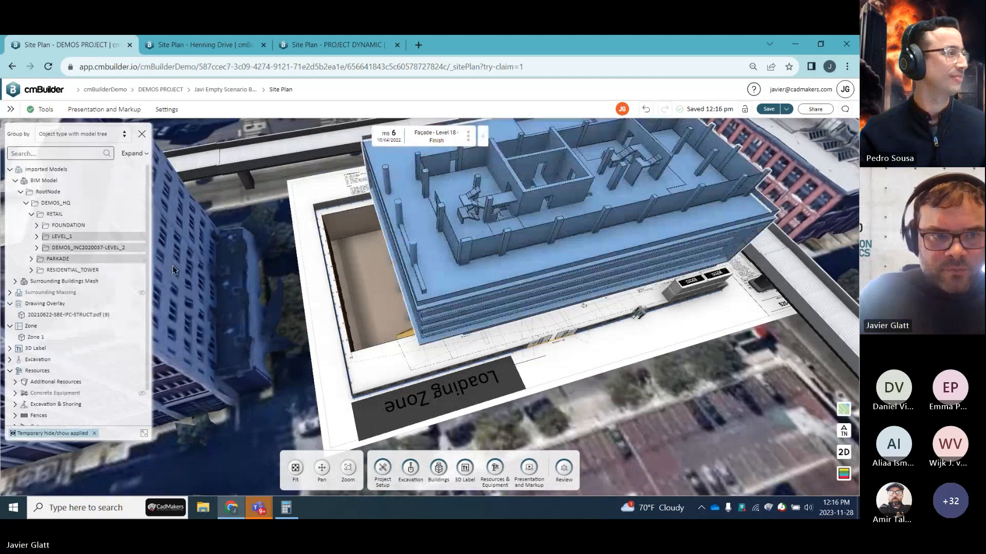
- Begin the RESIDENTIAL_TOWER model folder from the Façade - Level 18 - Finish milestone
left_click(94, 269)
right_click(100, 271)
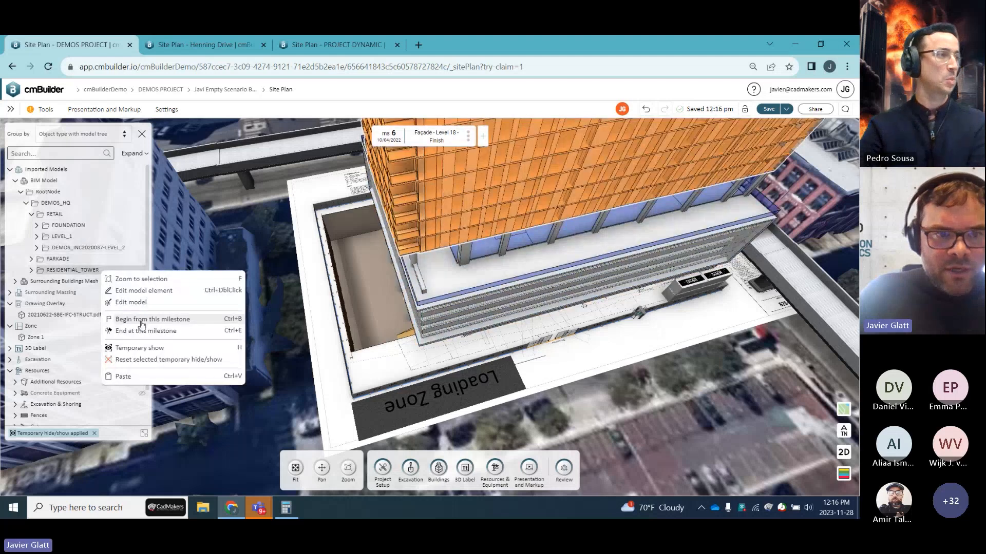
left_click(144, 318)
- Review the building in sequencing view, stepping two milestones back and forward again to Façade - Level 18 - Finish, and turn the view off
left_click_drag(689, 375, 586, 363)
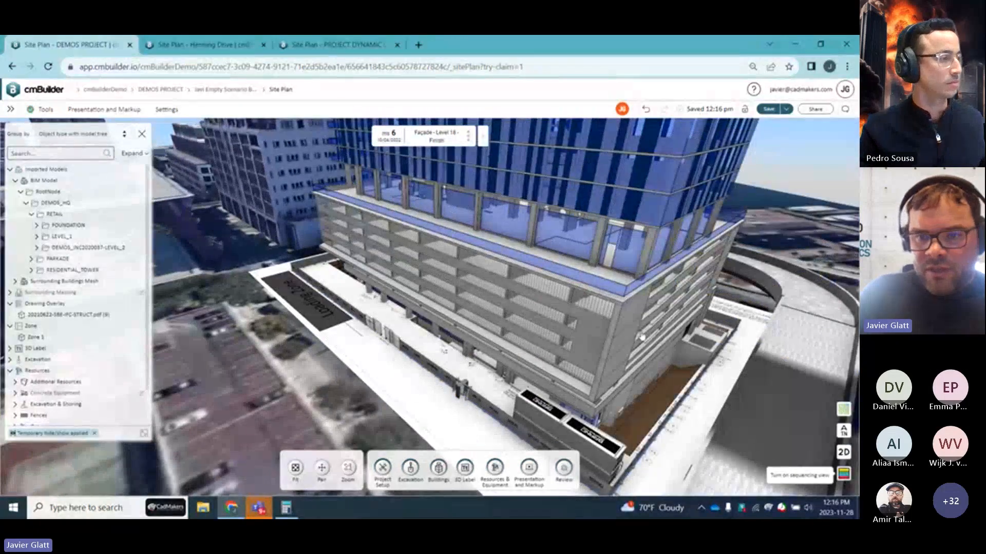
left_click(844, 474)
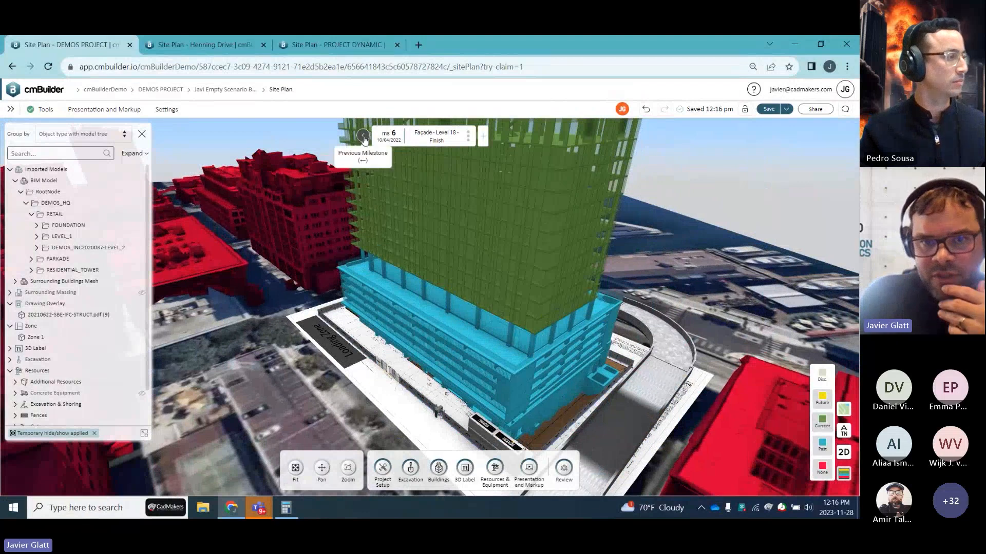
left_click(362, 137)
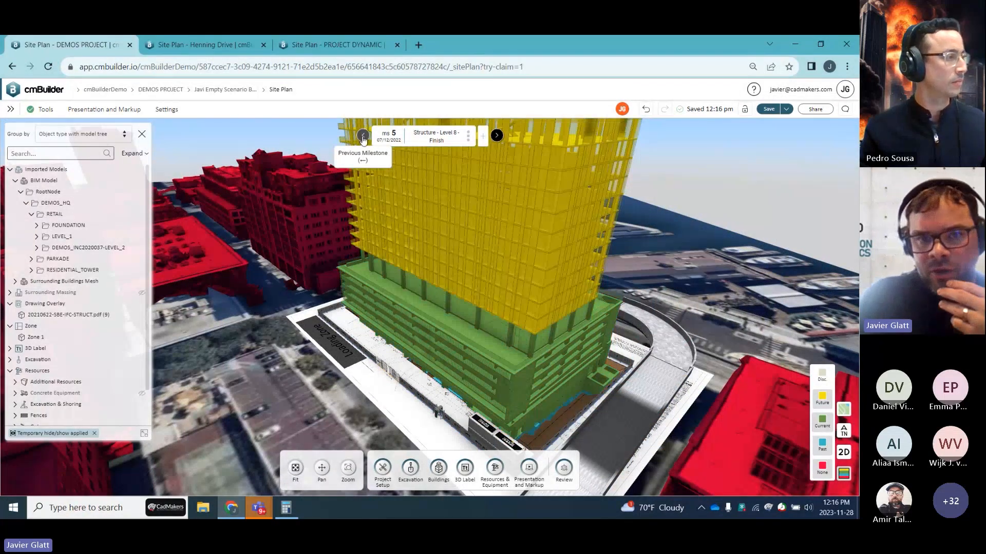
left_click(363, 136)
left_click(496, 137)
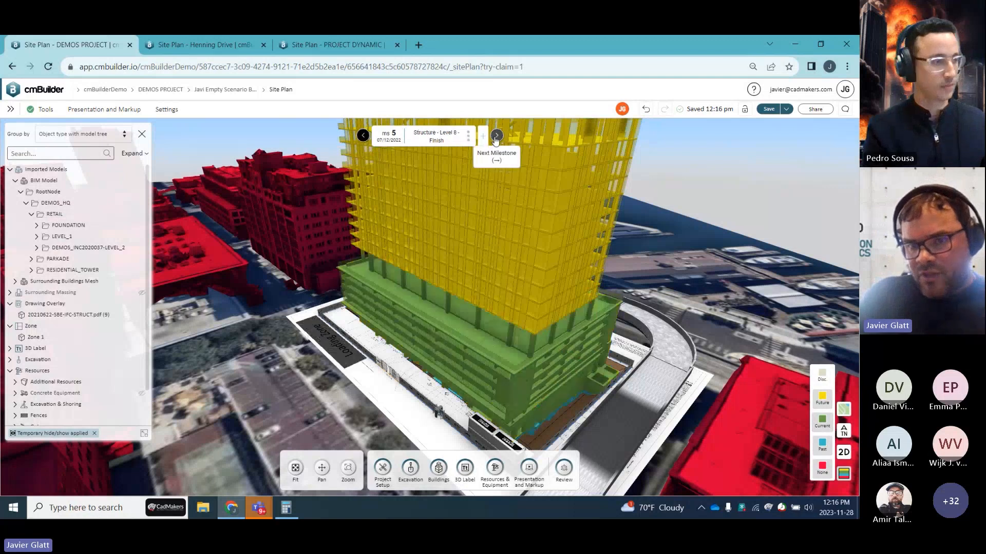
left_click(496, 137)
left_click_drag(567, 275, 215, 206)
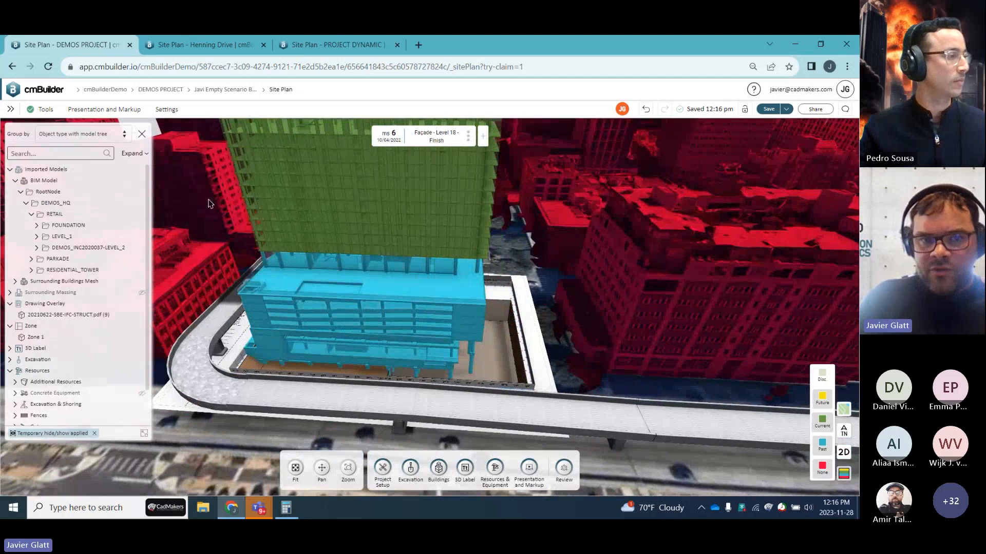
left_click_drag(522, 296, 491, 185)
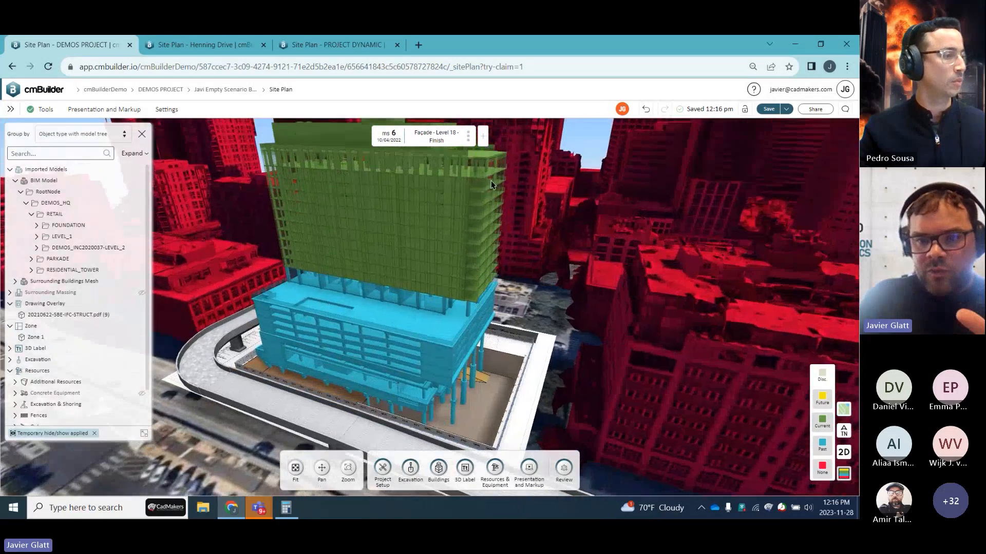
left_click(844, 474)
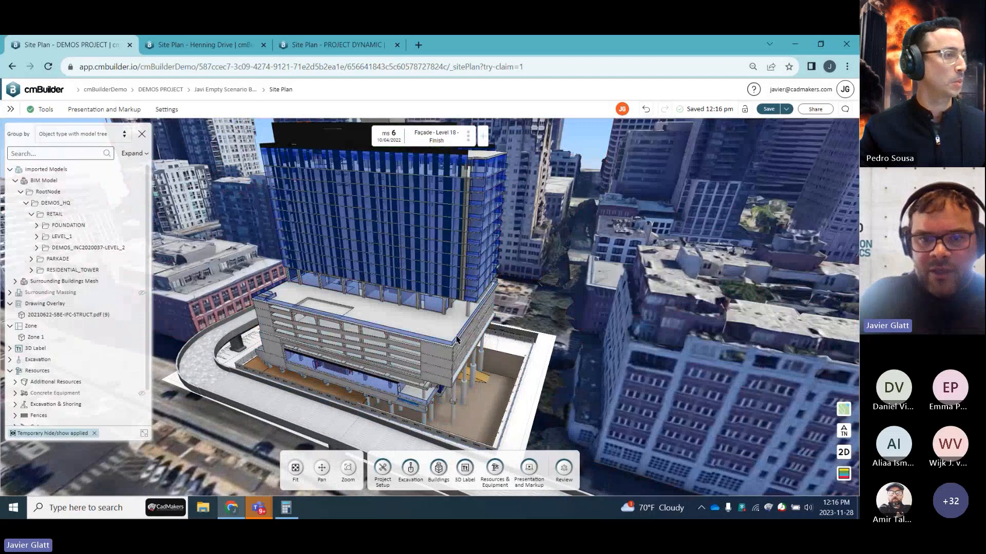
- Search the resource library for "crane" and replace the search term with "jaso"
left_click_drag(465, 339, 479, 264)
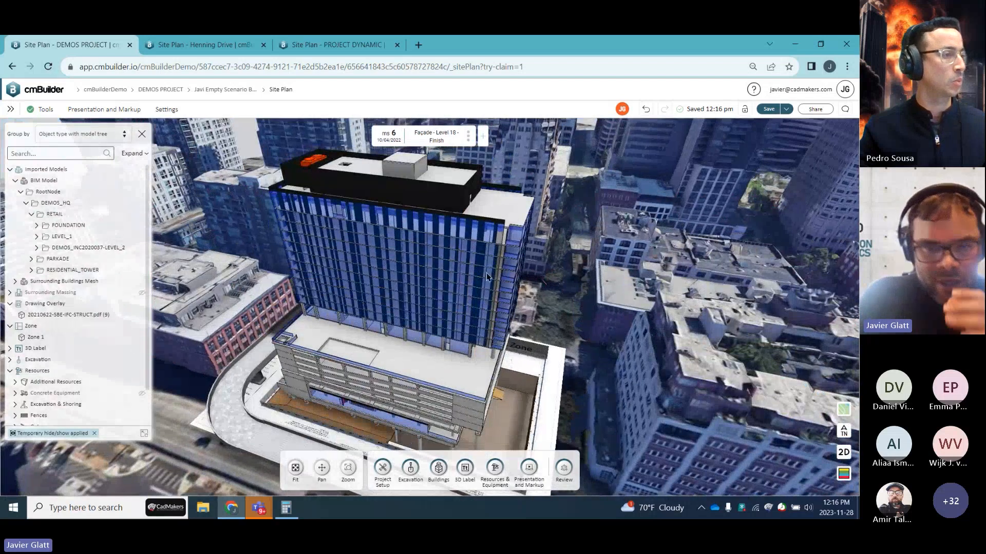
left_click_drag(501, 319, 513, 415)
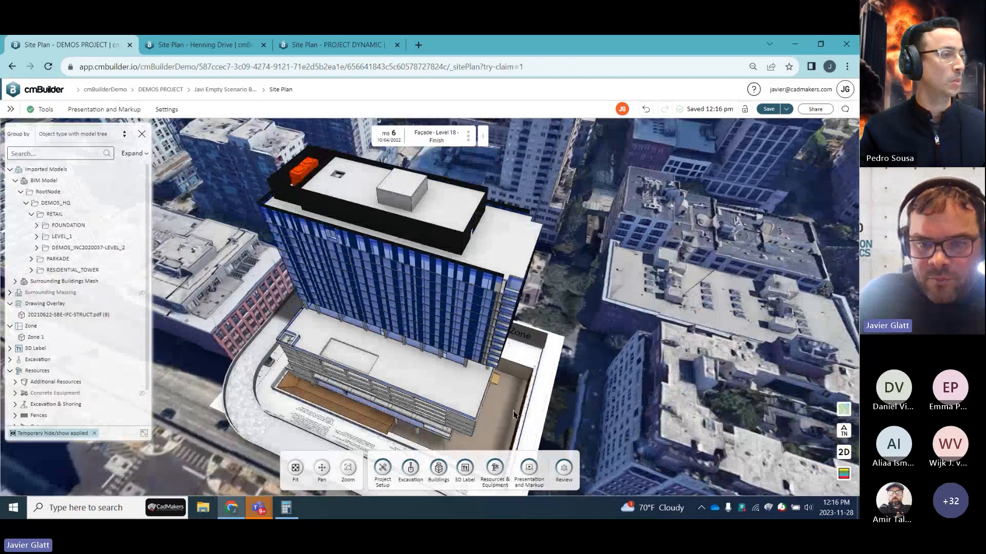
left_click(494, 468)
left_click(78, 132)
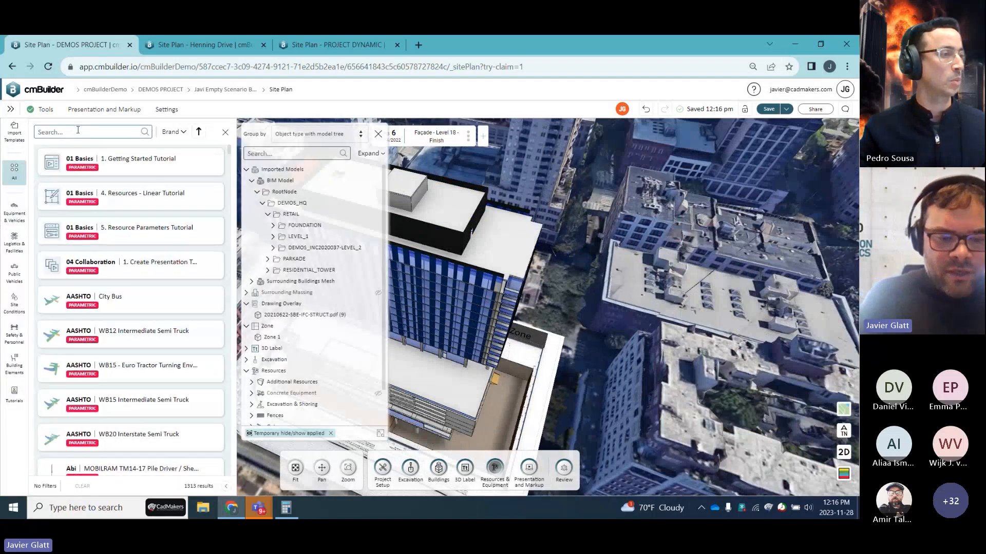
type("crane")
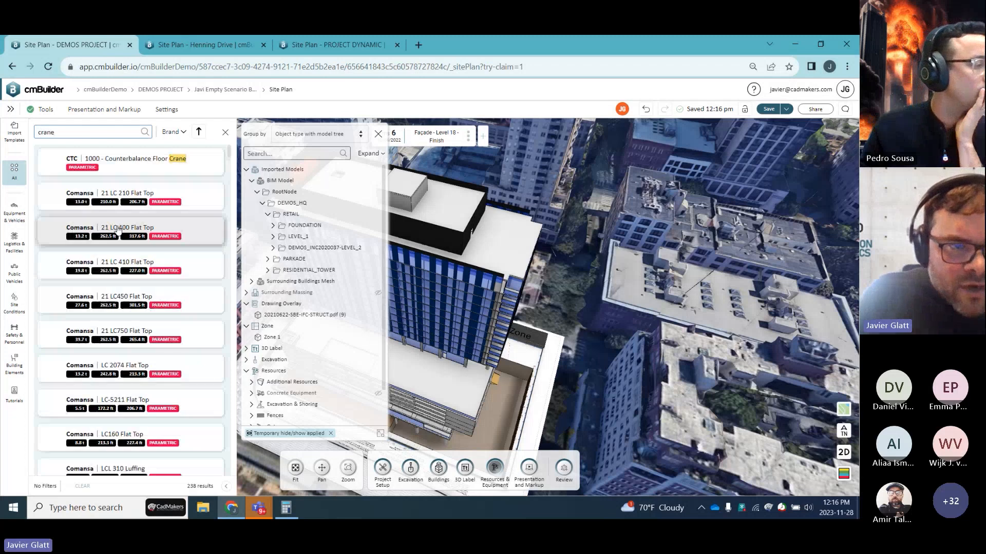
left_click_drag(69, 132, 29, 135)
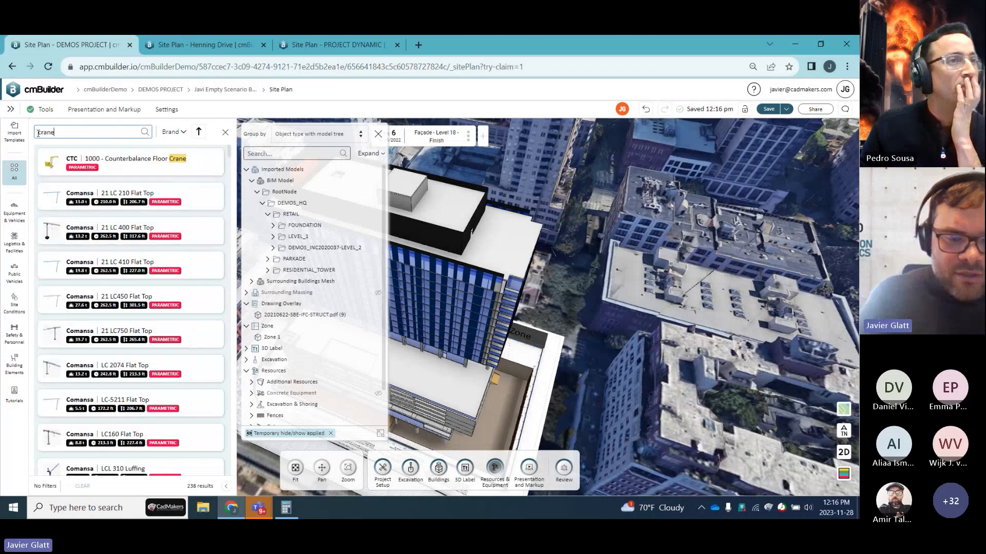
type("jaso")
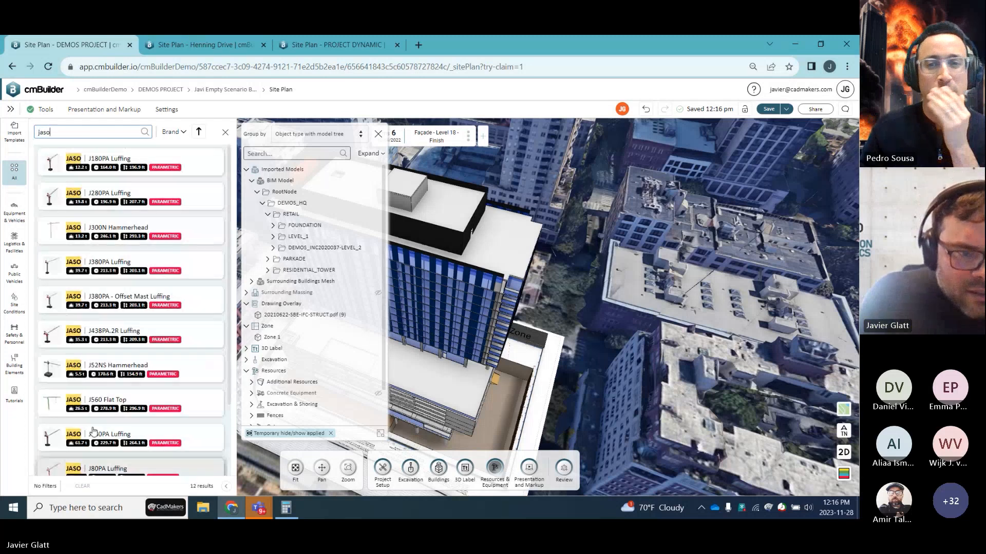
- Place a JASO J80PA Luffing crane in the open excavation beside the tower and set its tower height to 262.5 ft
scroll(119, 420, "down", 2)
left_click(120, 420)
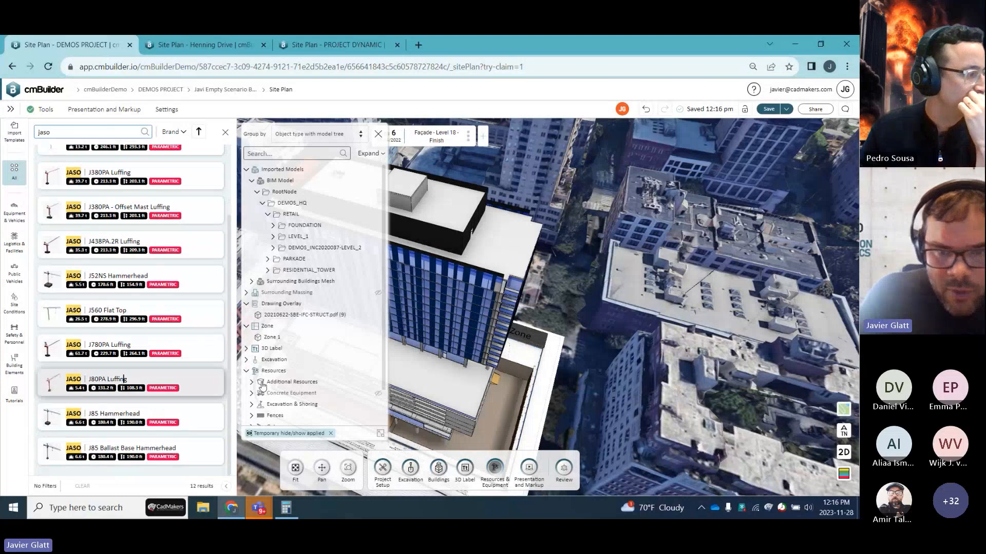
left_click(482, 421)
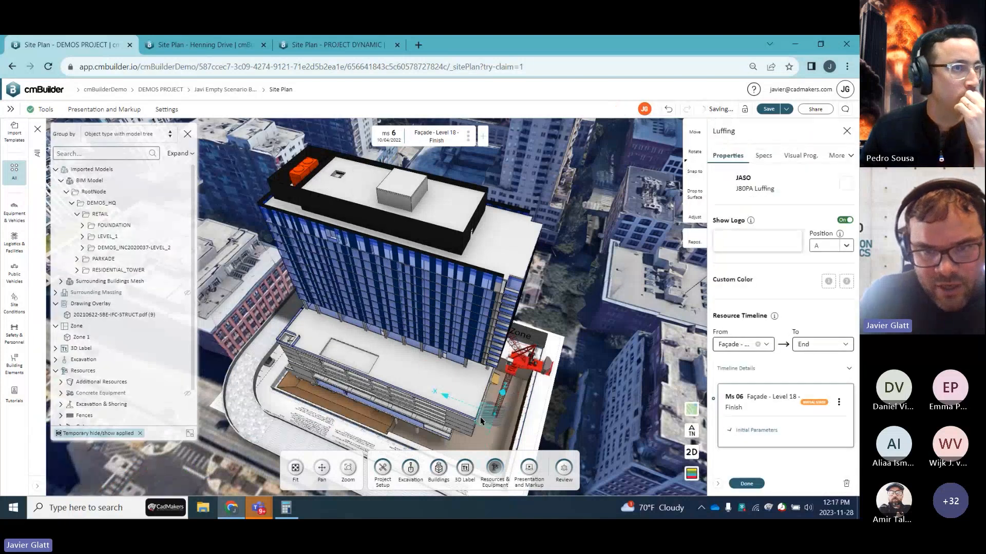
double_click(519, 413)
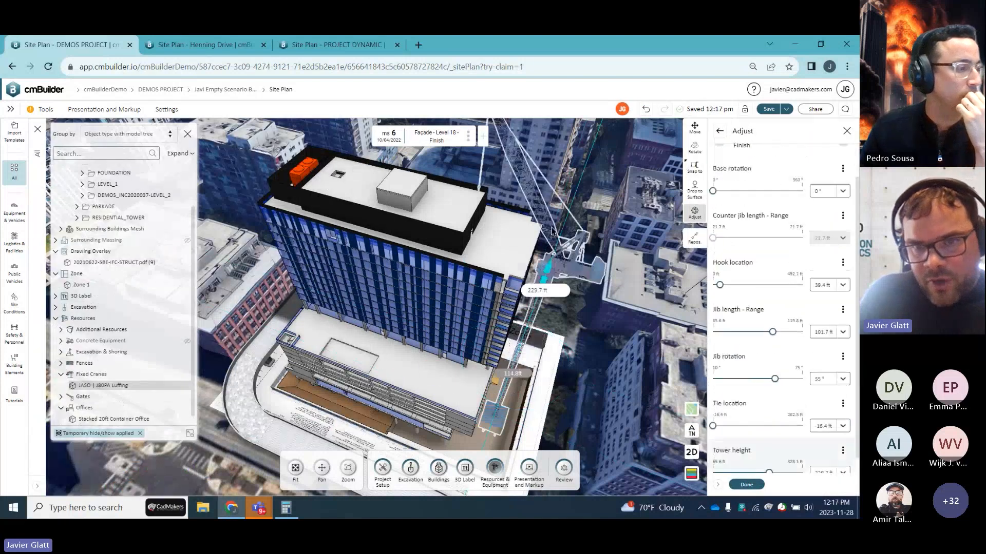
left_click_drag(552, 231, 561, 216)
left_click_drag(463, 257, 473, 274)
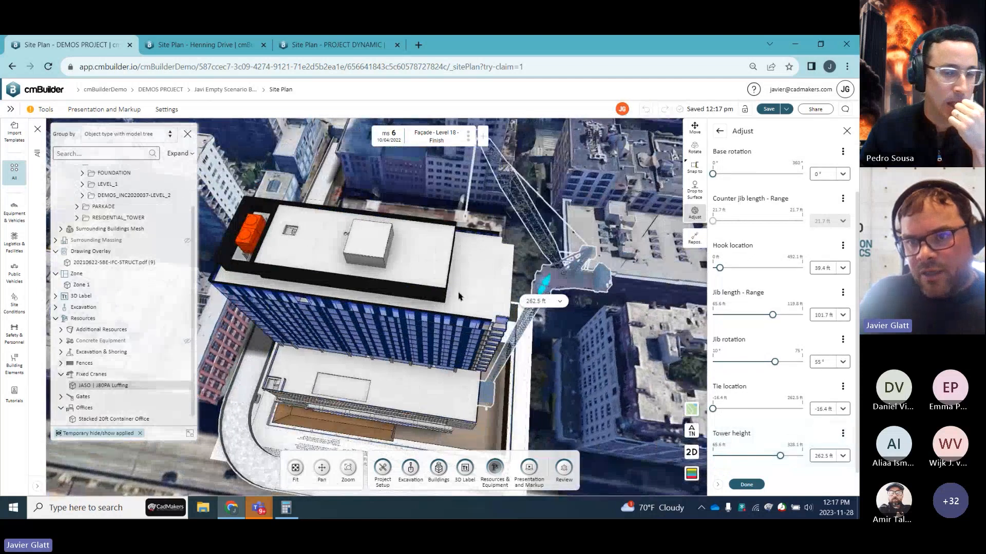
- Swap the luffing crane for the JASO J560 Flat Top from the resource library
left_click(528, 289)
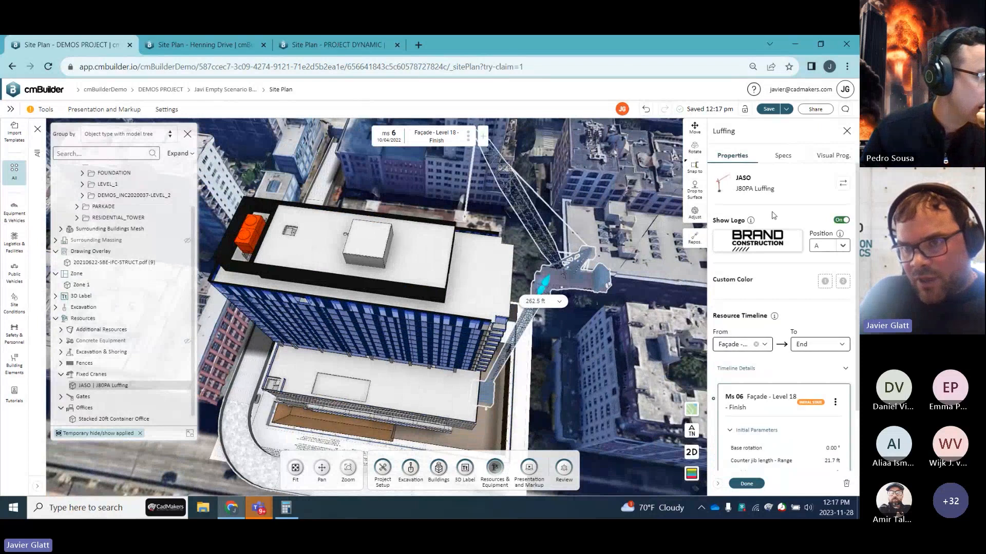
left_click(842, 183)
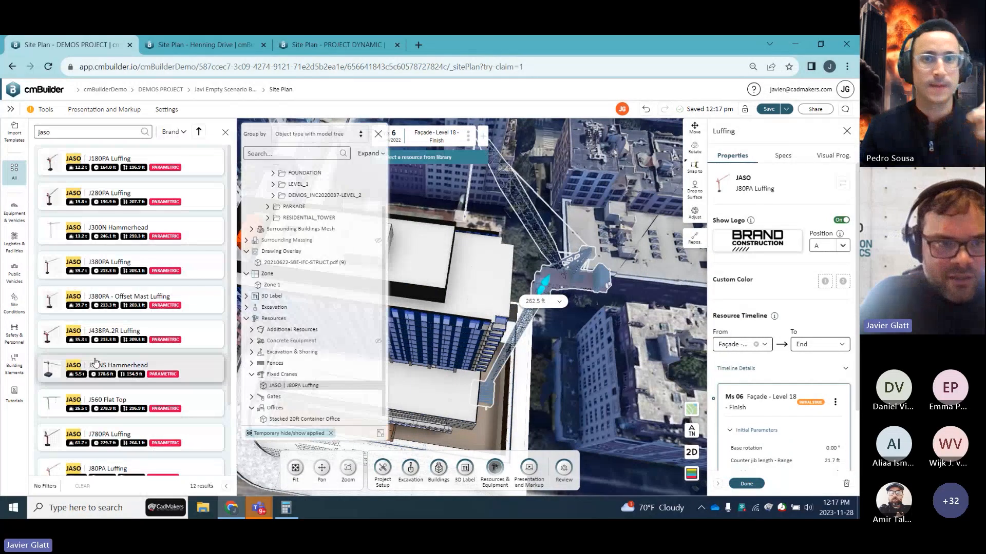
left_click(117, 411)
left_click(356, 322)
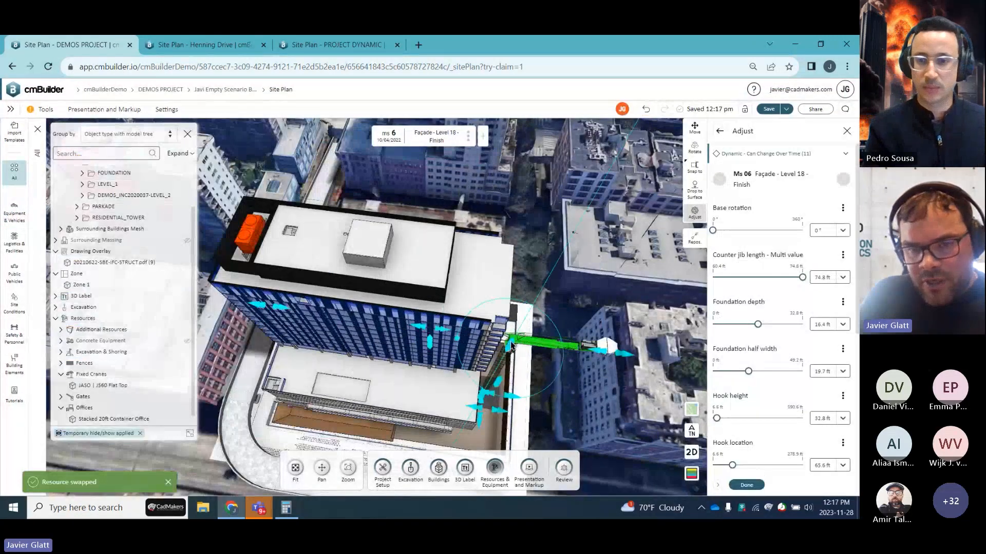
- Set the flat top crane's tower height to 278.9 ft, jib length to 264.1 ft and hook location to 213.5 ft
left_click_drag(416, 312, 411, 295)
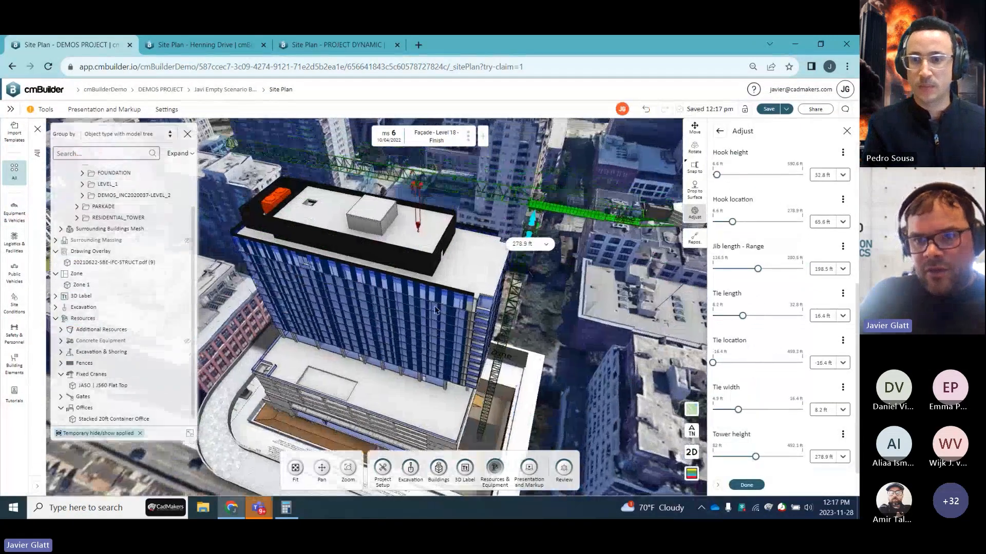
scroll(421, 303, "down", 3)
left_click_drag(758, 268, 794, 268)
left_click_drag(732, 222, 781, 223)
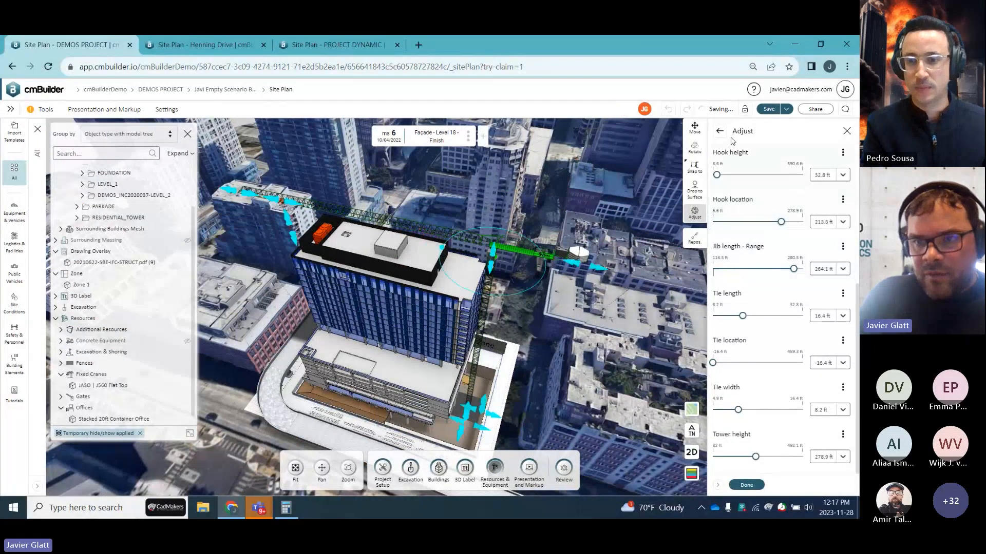
- Review the flat top crane's specifications and preview its attached datasheet j560-fem-1001-en.pdf
left_click(783, 155)
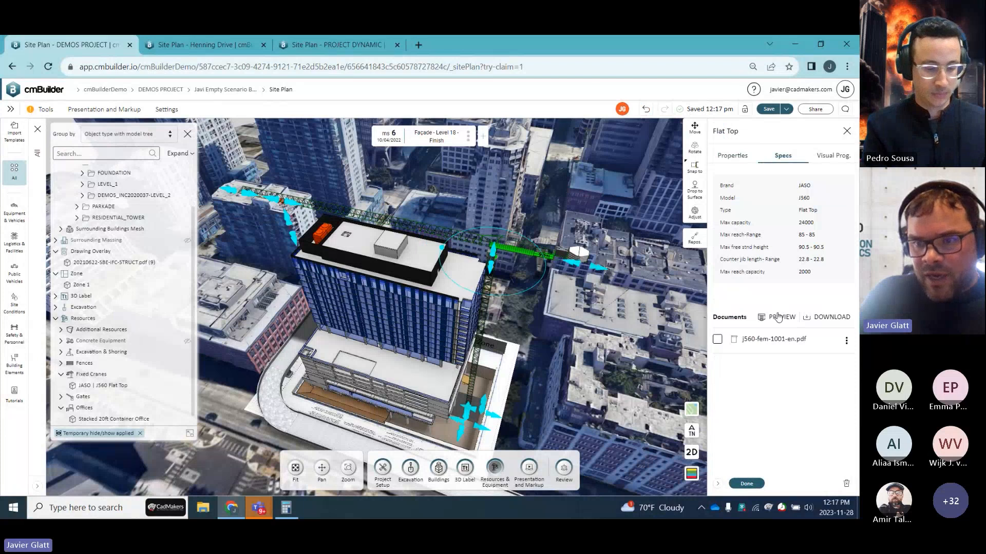
left_click(779, 316)
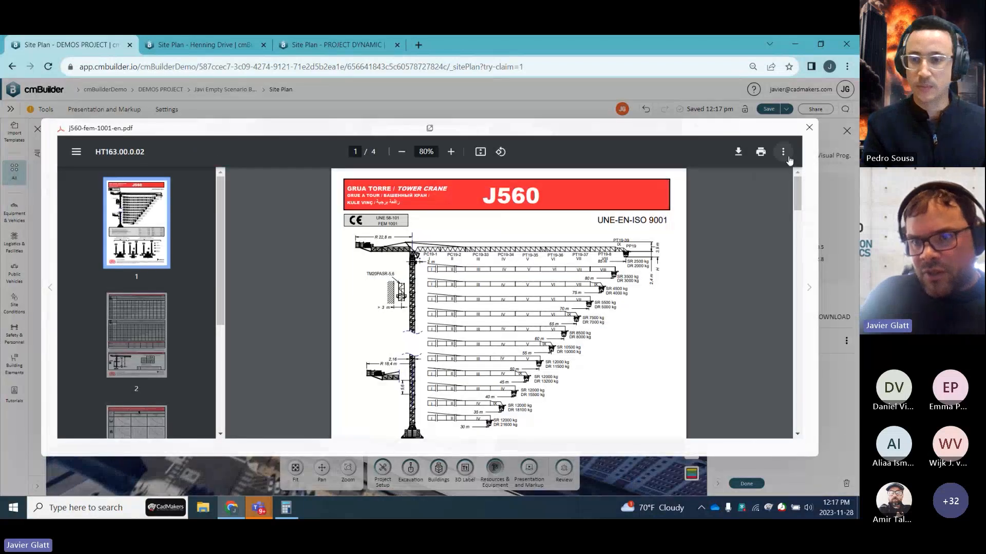
left_click(808, 127)
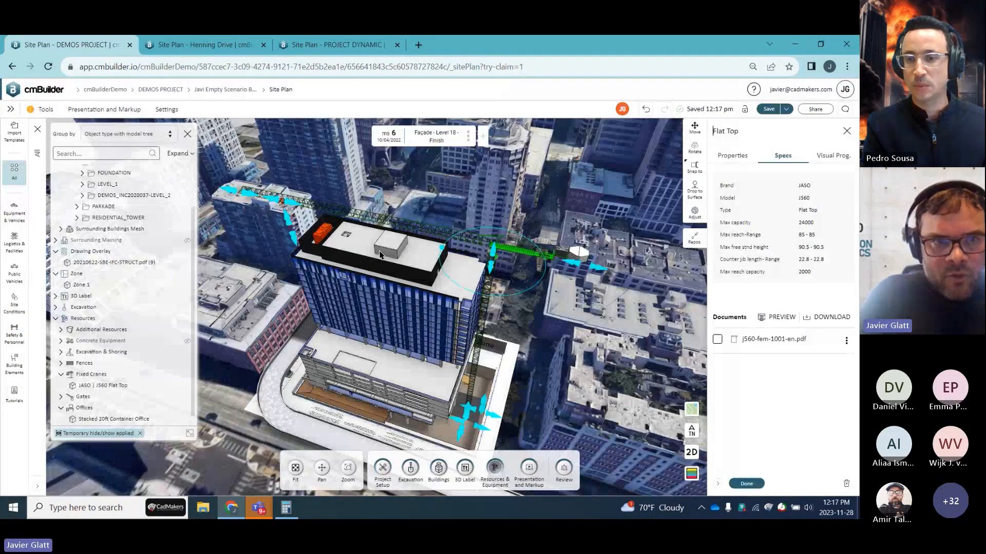
- Show the resource coverage envelope around the flat top crane and finish editing the crane
left_click(167, 110)
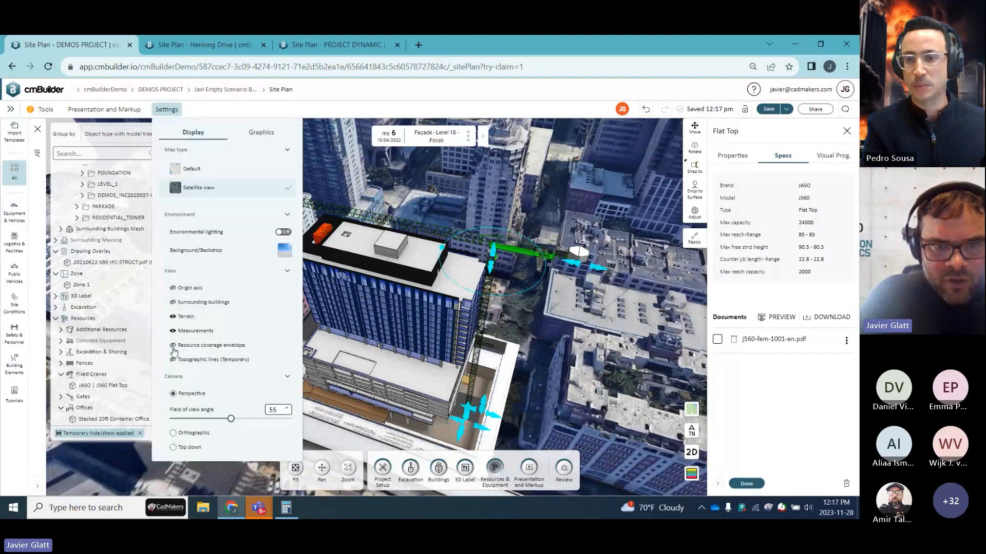
left_click_drag(461, 338, 456, 365)
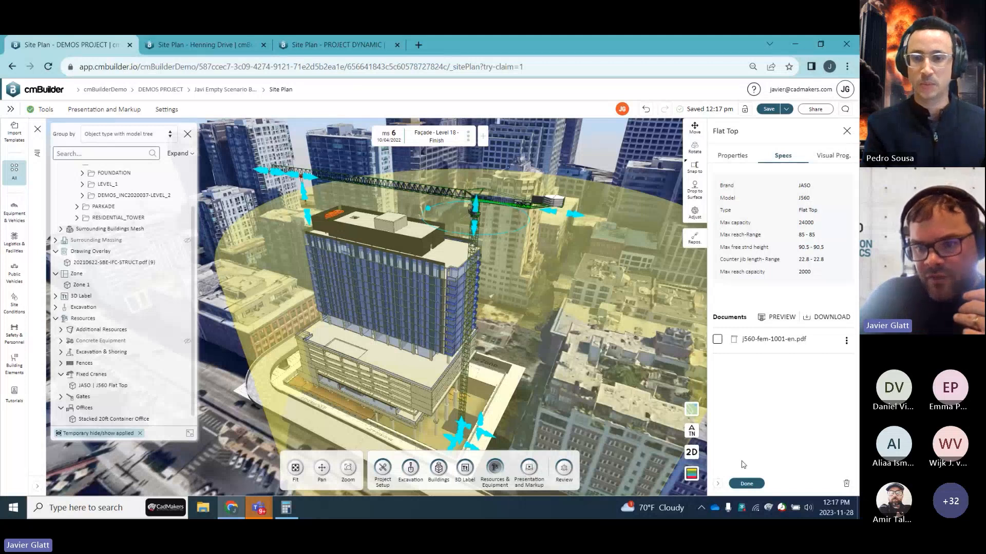
left_click(744, 484)
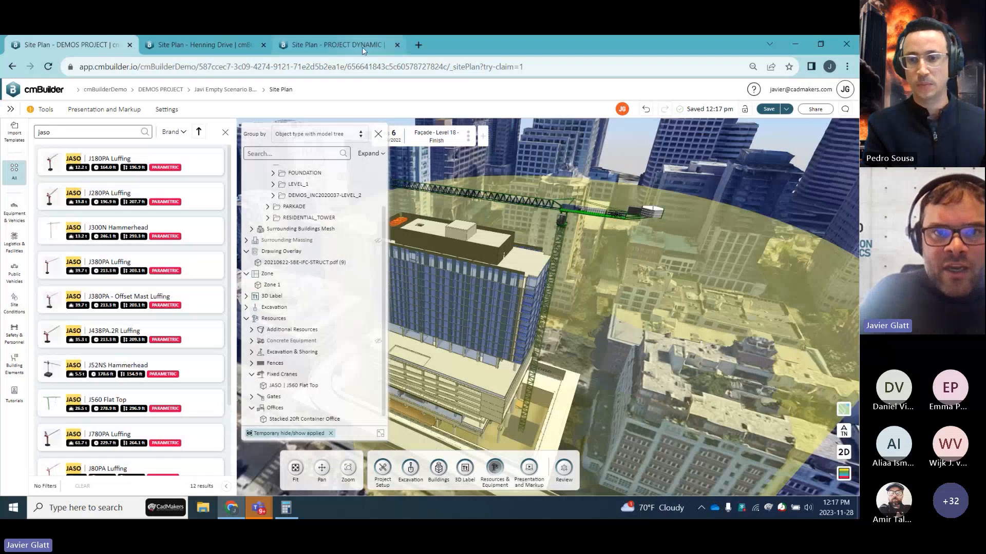
- Switch to the PROJECT DYNAMIC site plan and examine the excavation, loading zone and street layout at the south wall demolition milestone
left_click(362, 48)
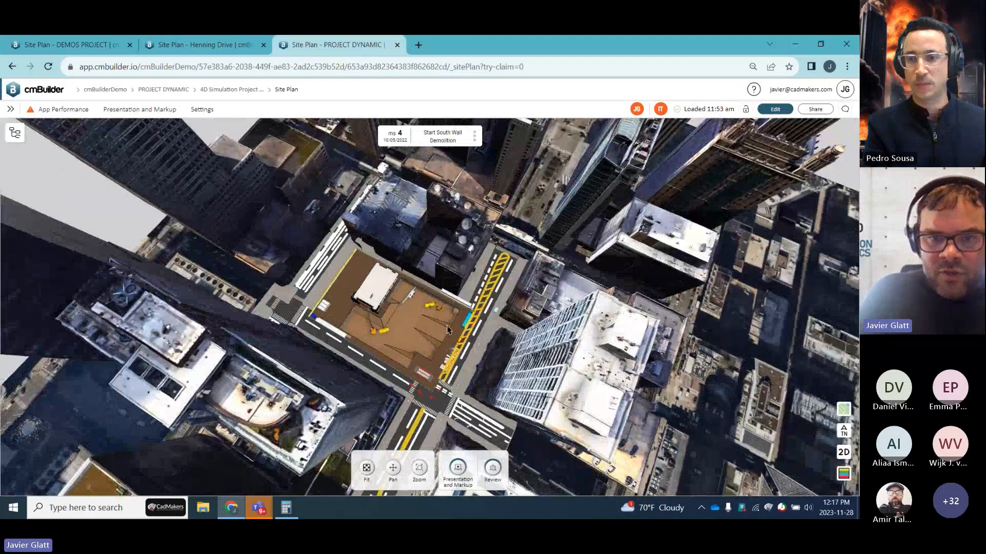
scroll(425, 303, "down", 1)
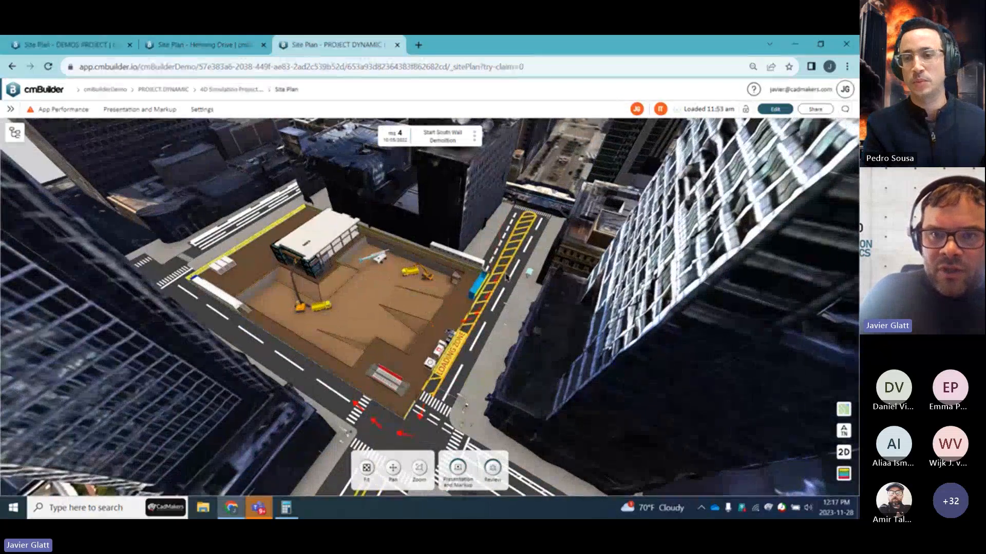
scroll(425, 303, "down", 5)
scroll(425, 303, "down", 1)
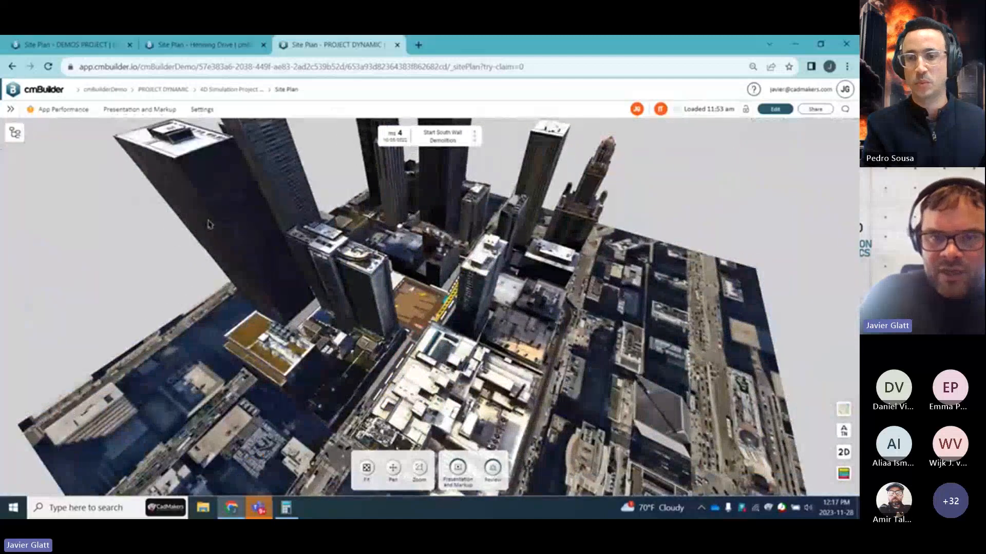
scroll(413, 313, "up", 8)
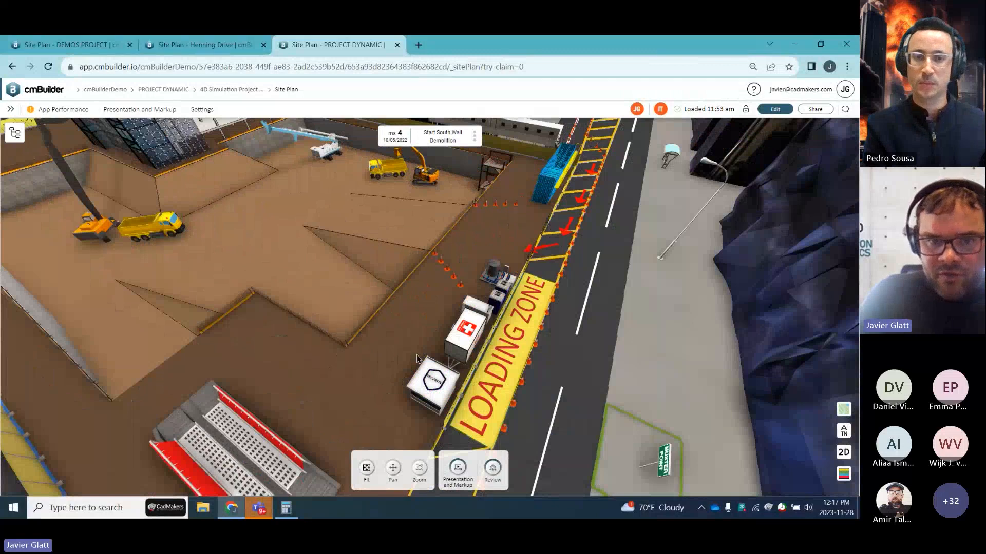
left_click_drag(333, 386, 468, 346)
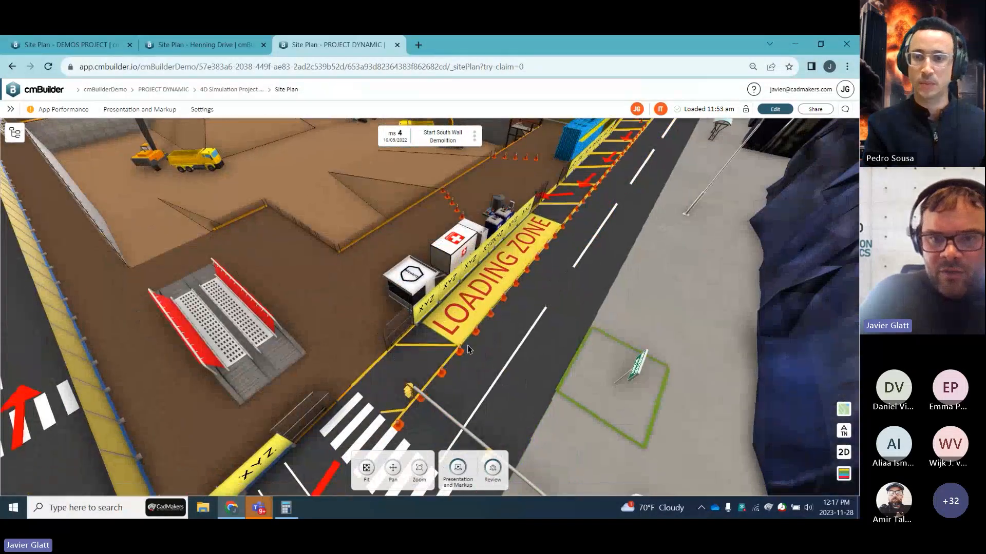
scroll(468, 350, "down", 4)
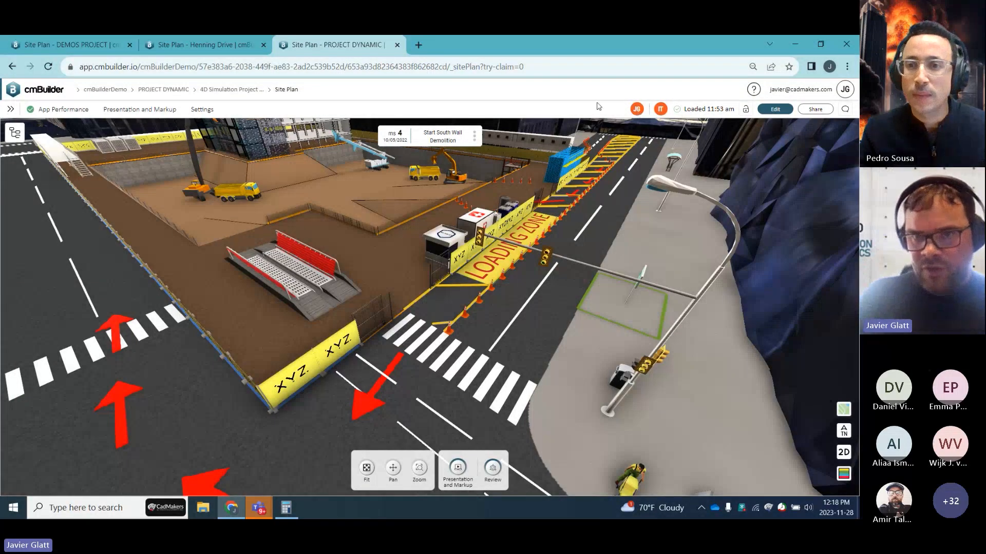
- Observe the other collaborator's live view of the site plan and stop observing
left_click(665, 112)
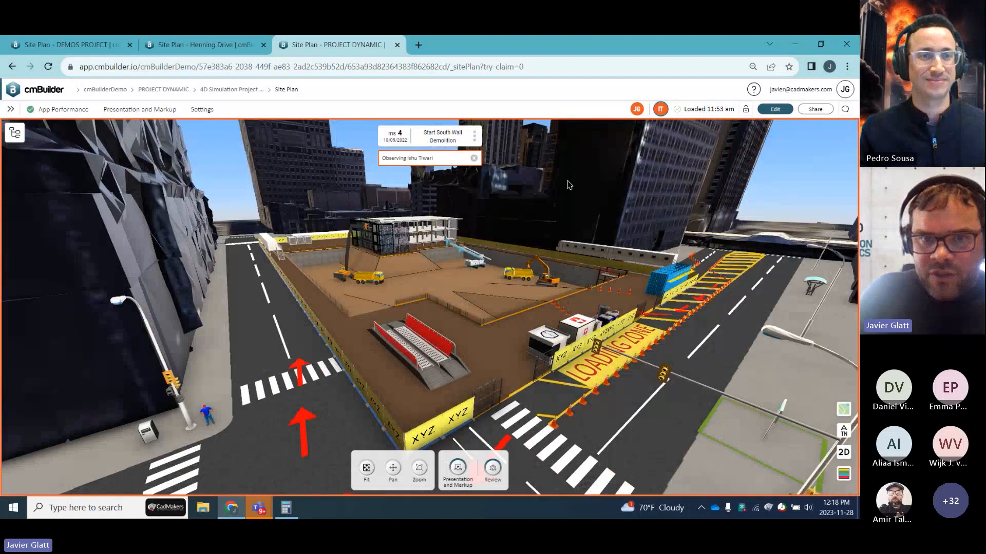
left_click(641, 112)
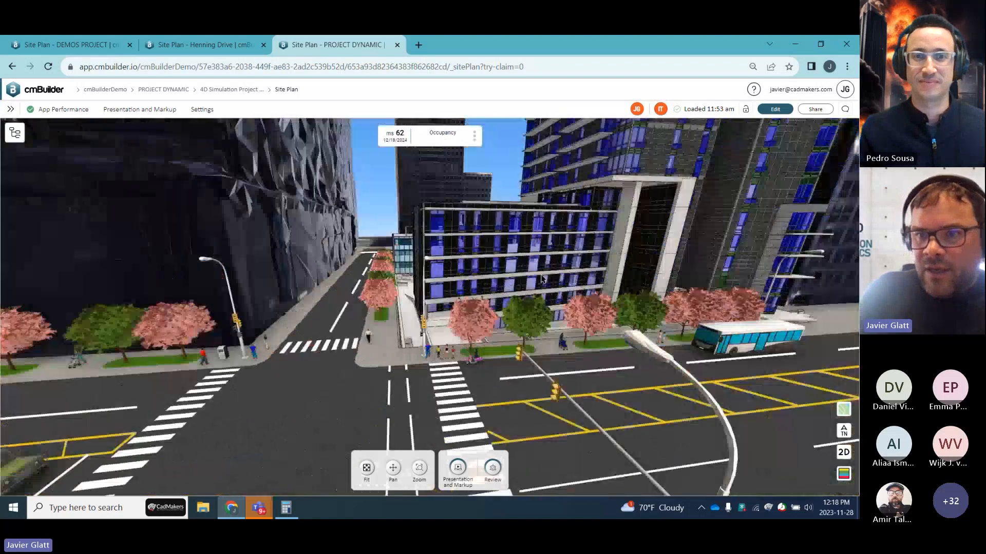
- Add a comment beside the street trees, mentioning a colleague, with the text "did you do this landscaping looks delighful!"
left_click(845, 109)
left_click_drag(538, 328, 590, 370)
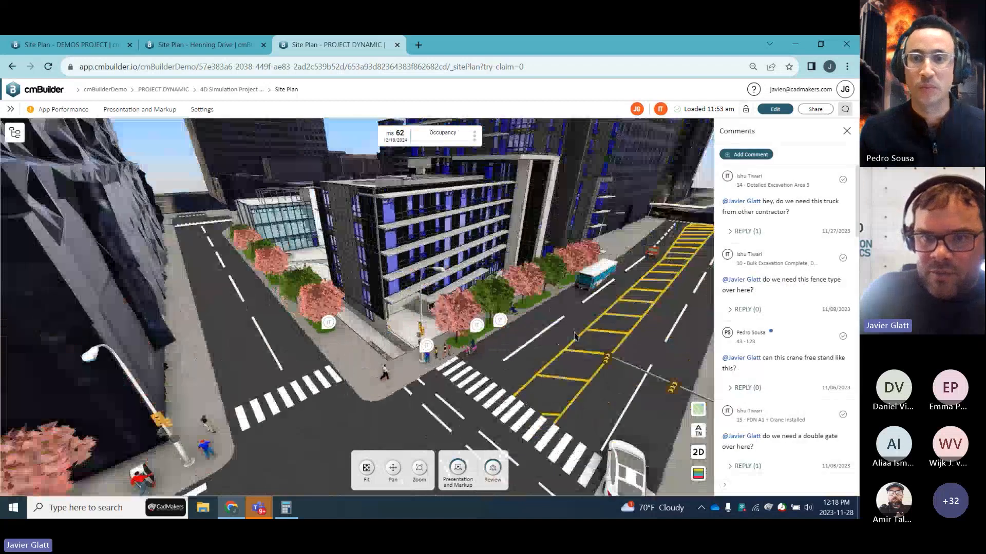
scroll(556, 292, "up", 3)
left_click(746, 154)
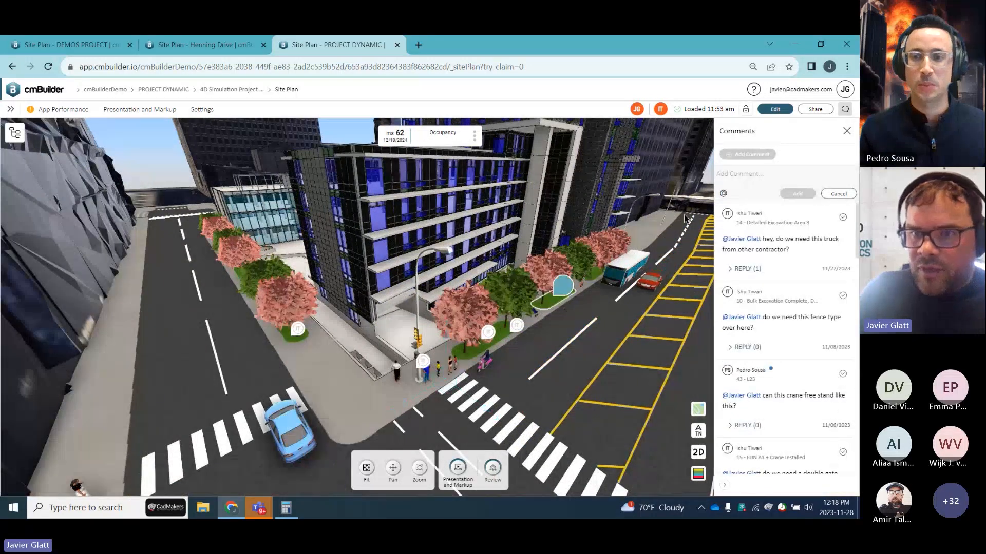
left_click(747, 175)
type("@pedr")
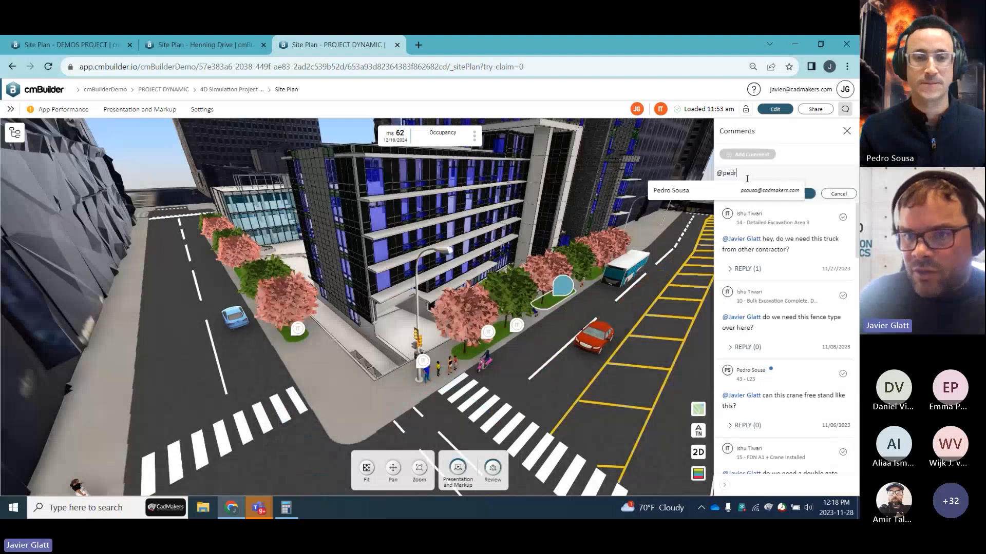
left_click(765, 191)
type("do this landscapi")
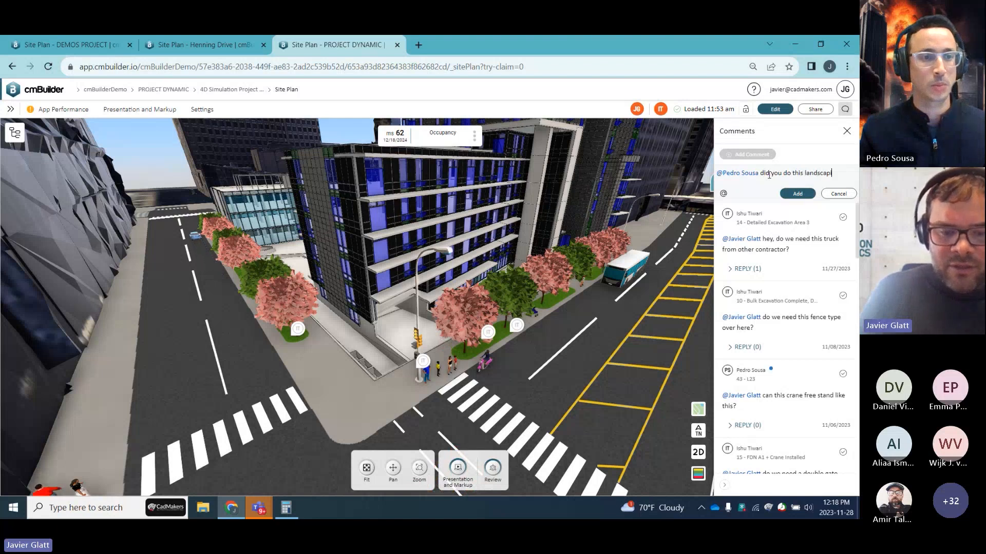
type("ng looks")
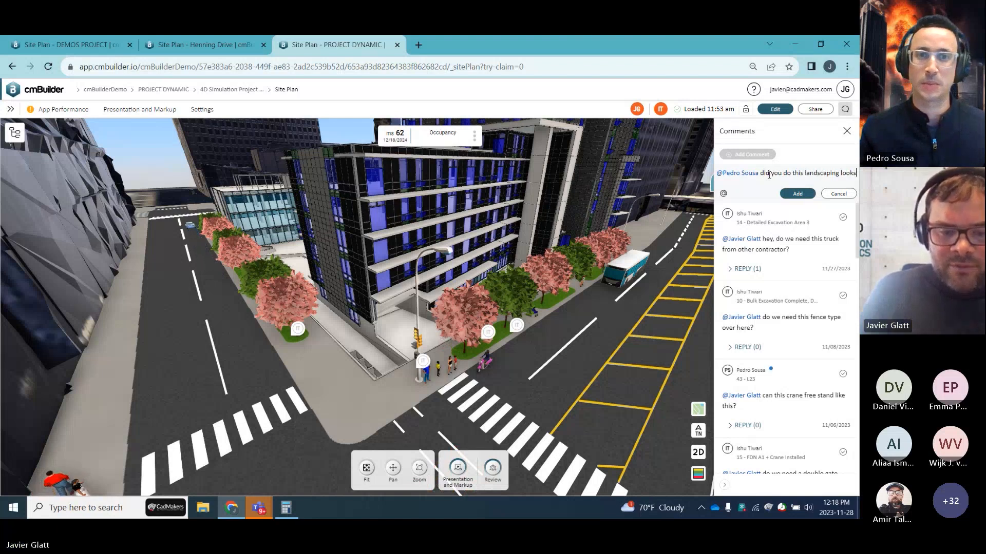
type(" delighful!")
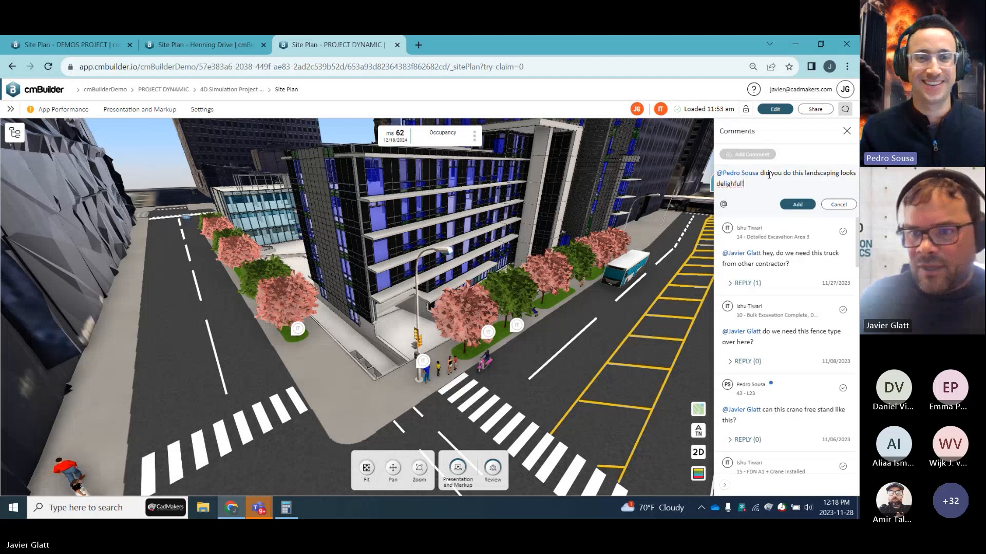
left_click(784, 206)
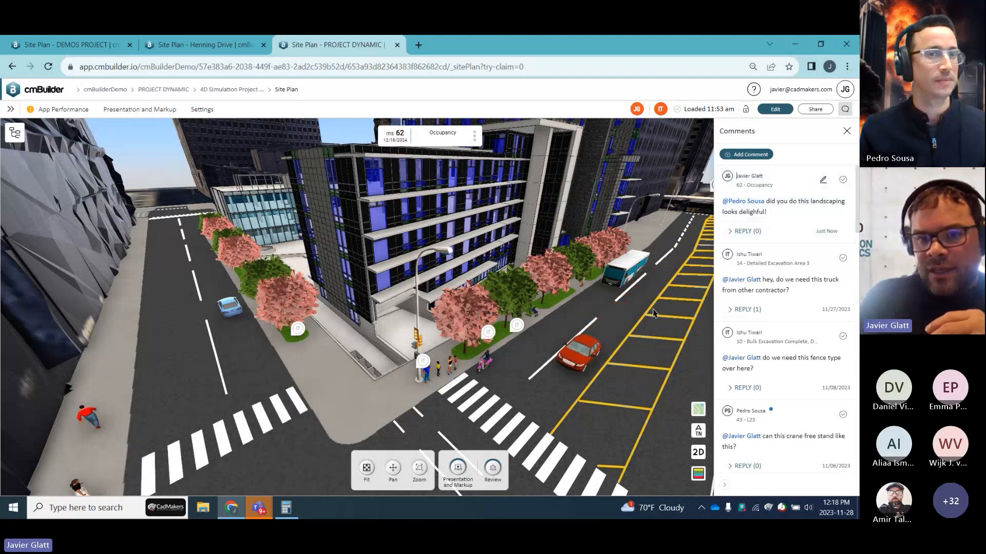
- Examine the finished building, intersection and surrounding streets at the Occupancy milestone with the comments closed
left_click_drag(653, 313, 616, 290)
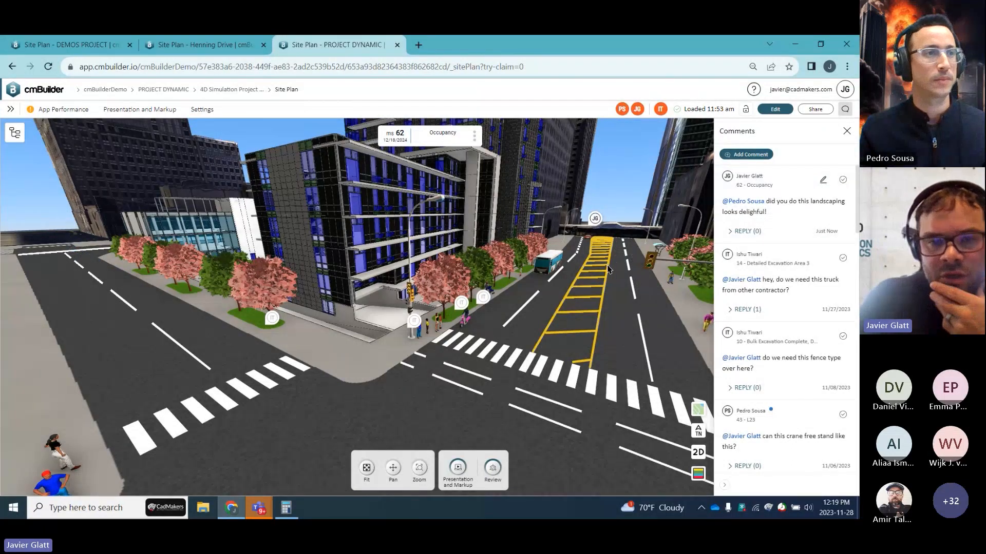
scroll(569, 316, "down", 2)
mouse_move(569, 316)
left_mouse_down()
mouse_move(539, 334)
mouse_move(567, 313)
left_mouse_up()
scroll(567, 303, "down", 3)
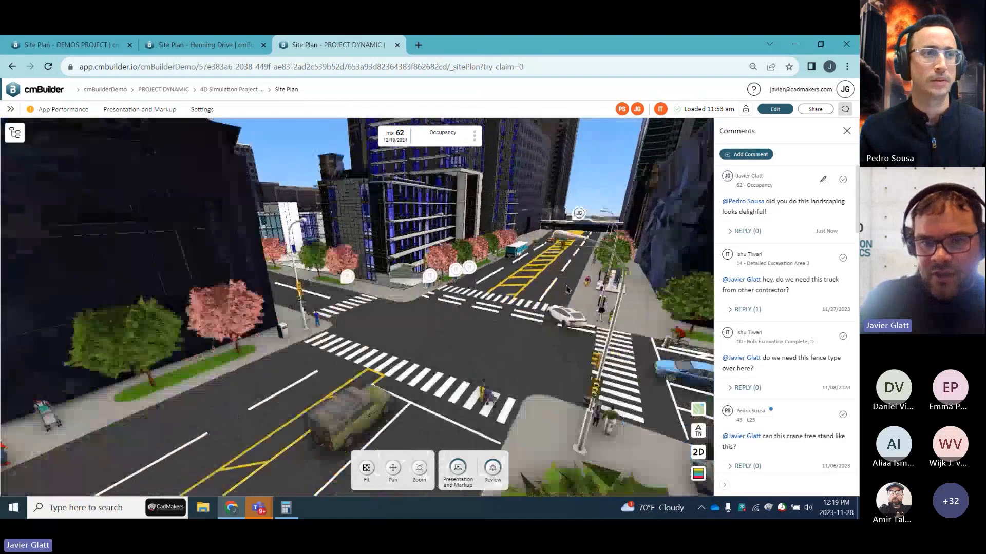
left_click(847, 130)
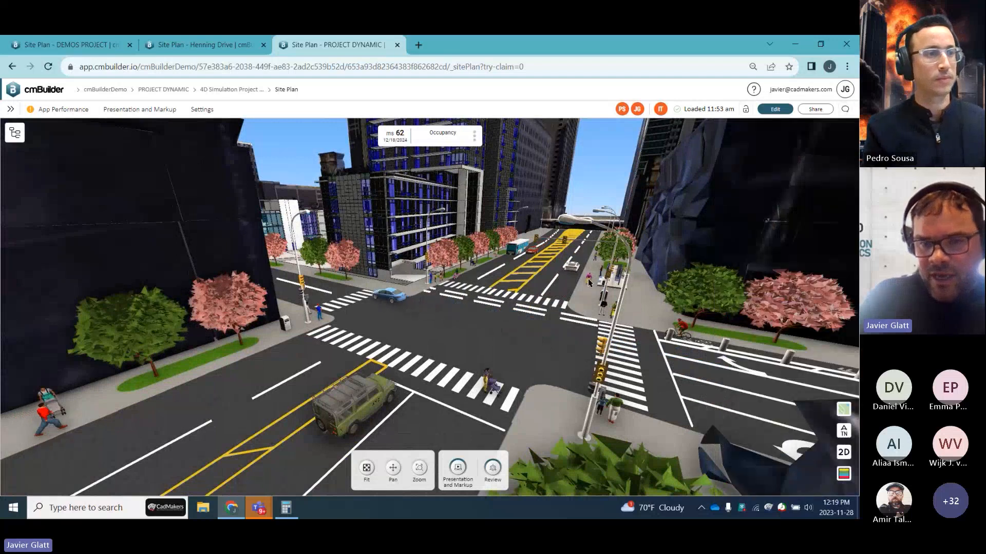
left_click_drag(458, 333, 490, 372)
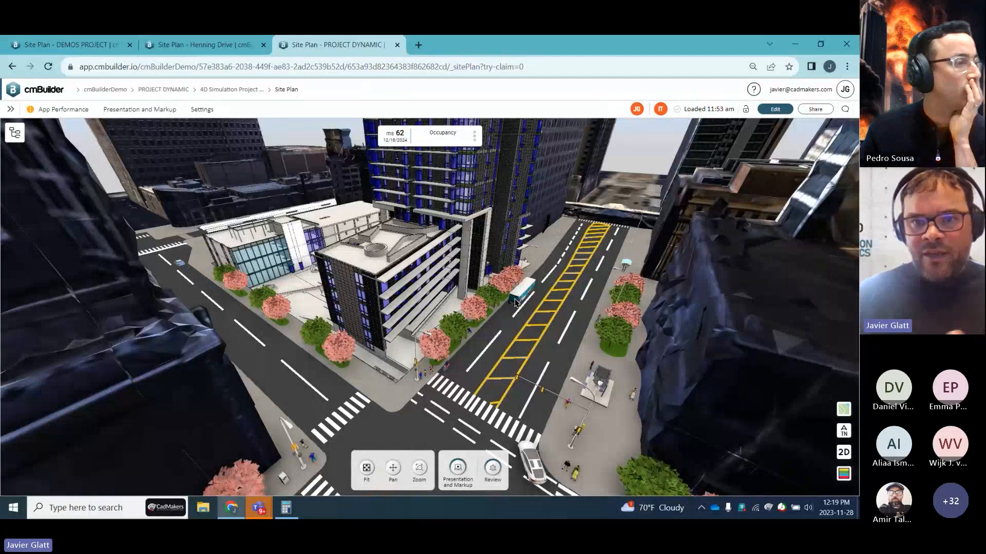
left_click_drag(538, 291, 514, 290)
scroll(511, 297, "down", 5)
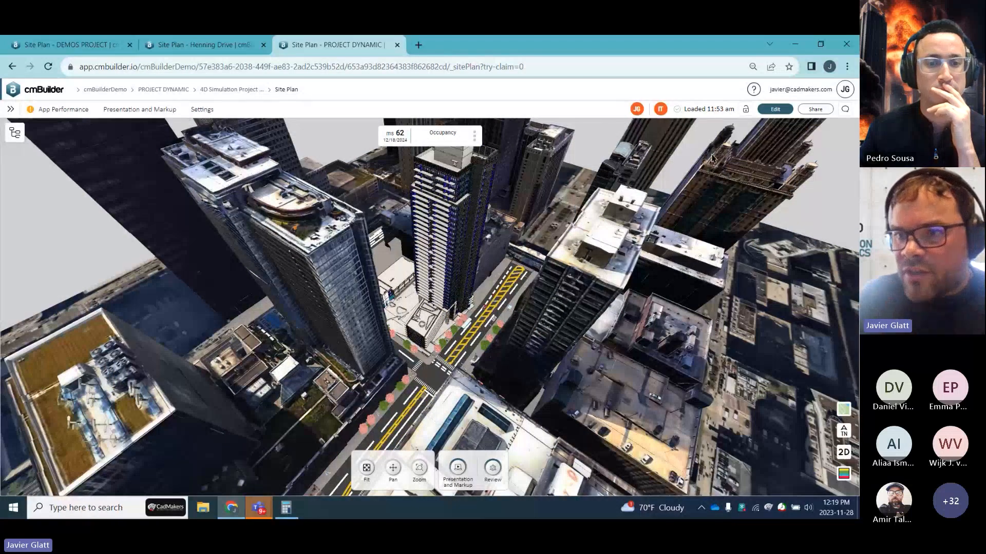
- Generate a live view-only link to the site plan with Milestone Presentation Mode enabled and copy it
left_click(820, 111)
left_click(362, 360)
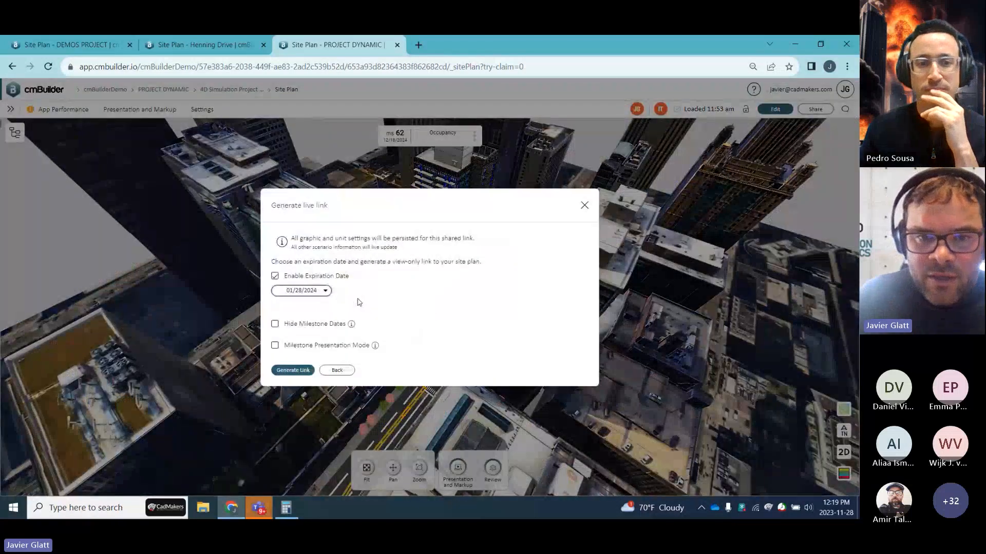
left_click(276, 346)
left_click(305, 393)
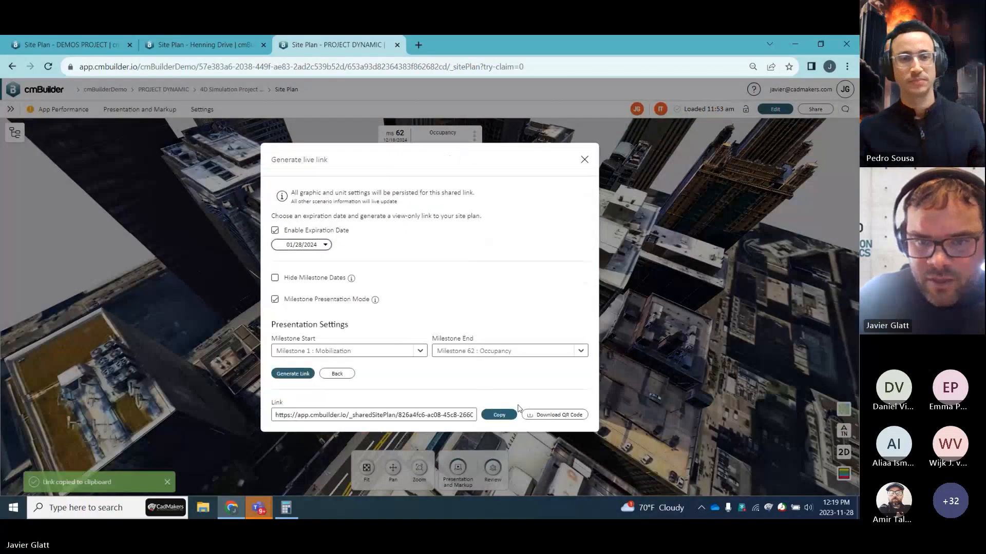
left_click(499, 415)
- Switch to the Teams meeting, post the copied site plan link in the meeting chat and stop sharing the screen
mouse_move(259, 508)
left_click(238, 454)
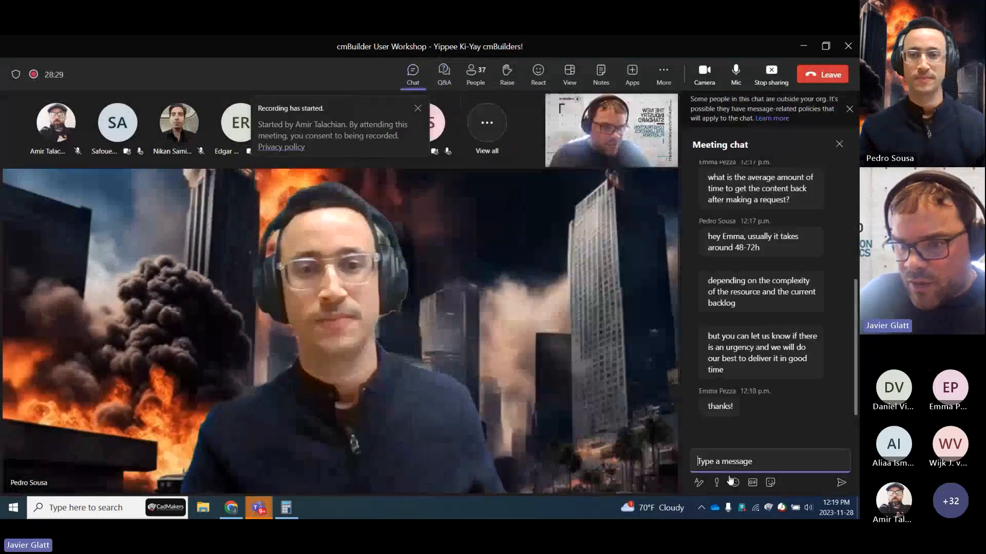
right_click(729, 469)
left_click(746, 454)
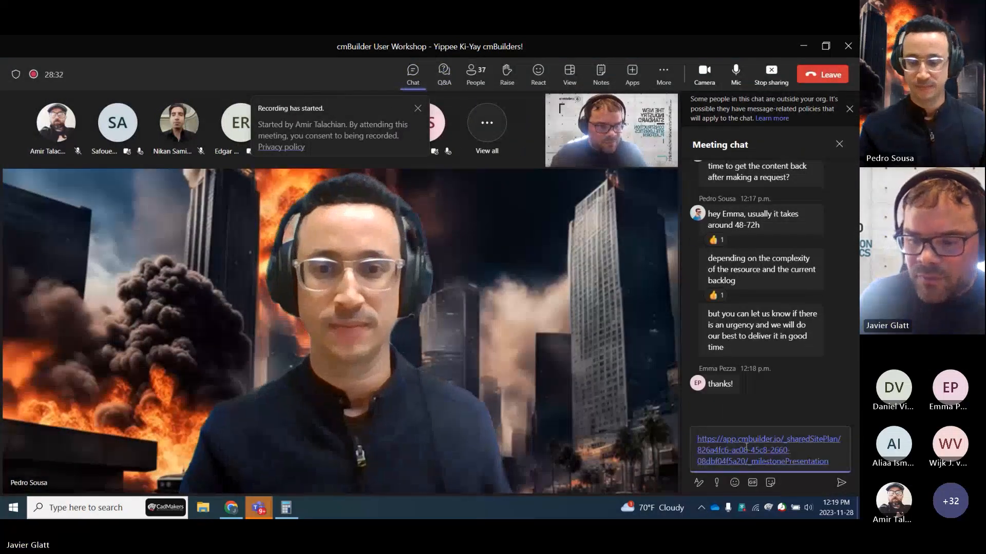
key("Return")
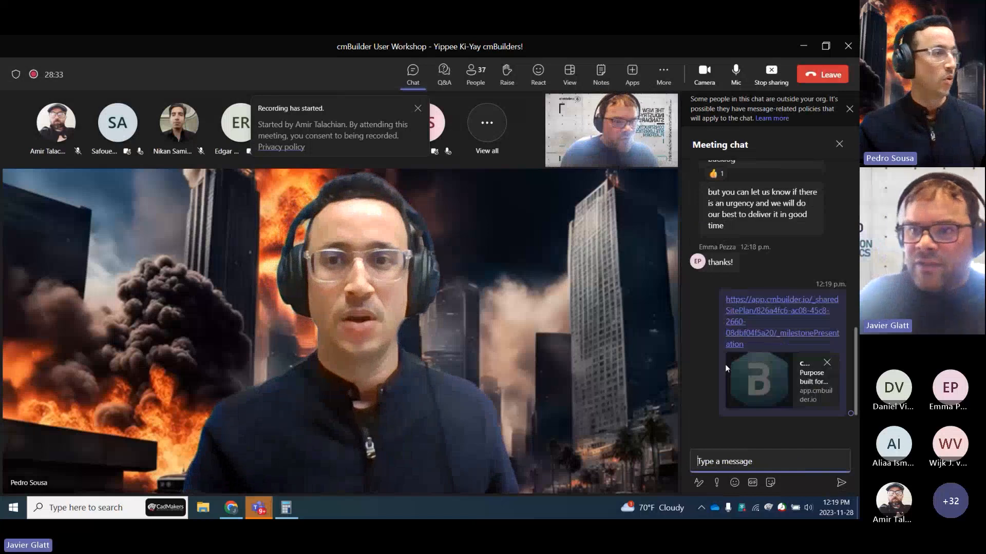
left_click(771, 72)
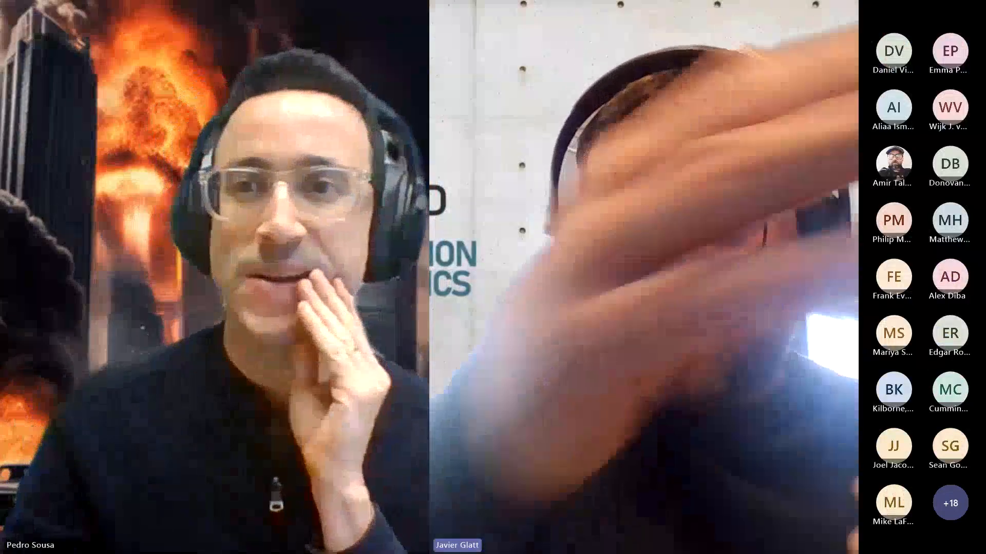
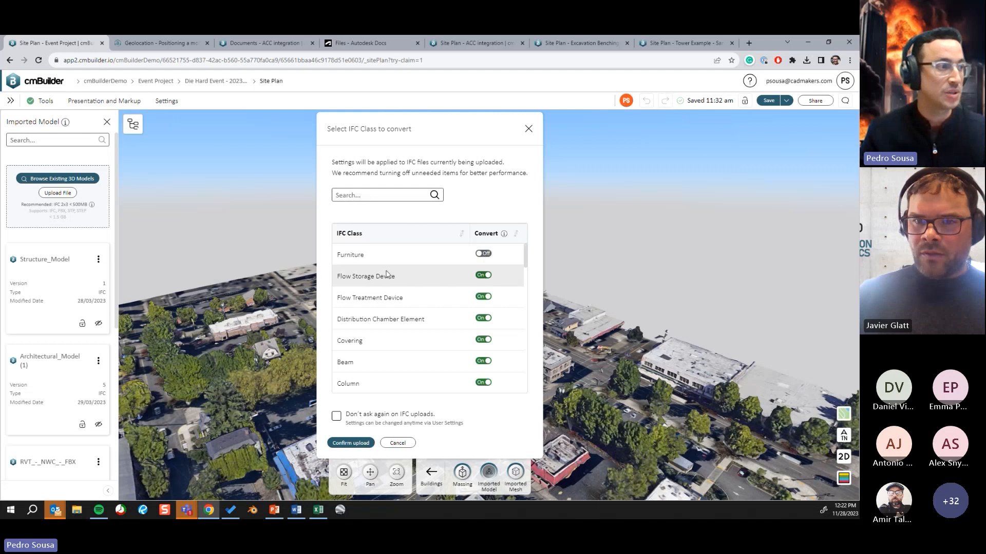
- Turn off conversion of the Flow Storage Device and Flow Treatment Device classes for the IFC upload
left_click(484, 276)
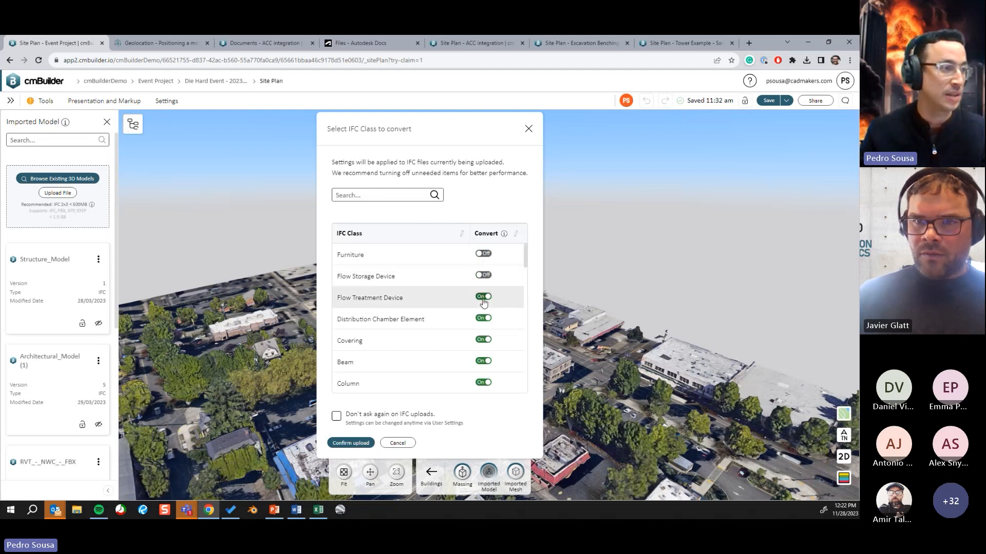
left_click(483, 296)
scroll(388, 294, "down", 3)
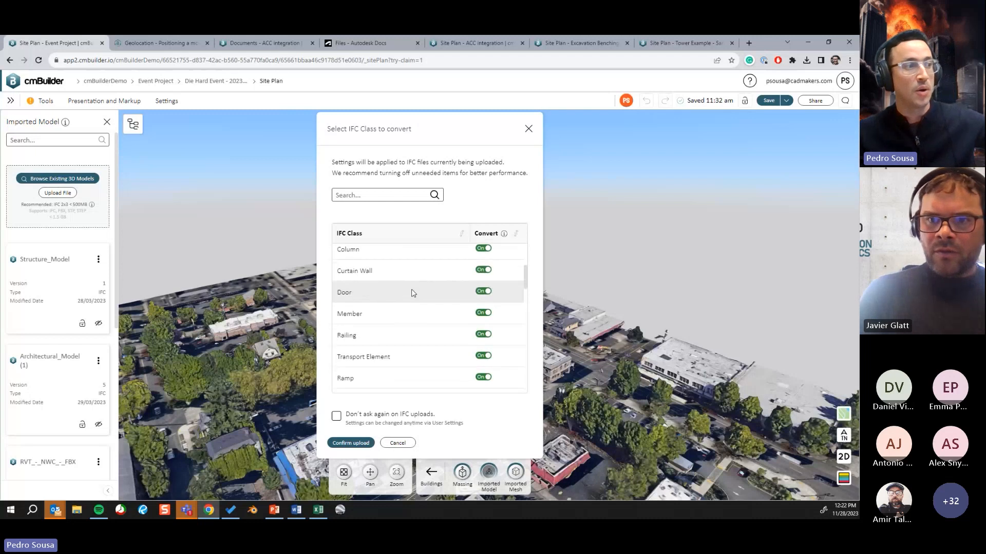
- Look through the IFC classes available for conversion and sort the list alphabetically by class name
scroll(409, 292, "up", 3)
scroll(410, 294, "down", 2)
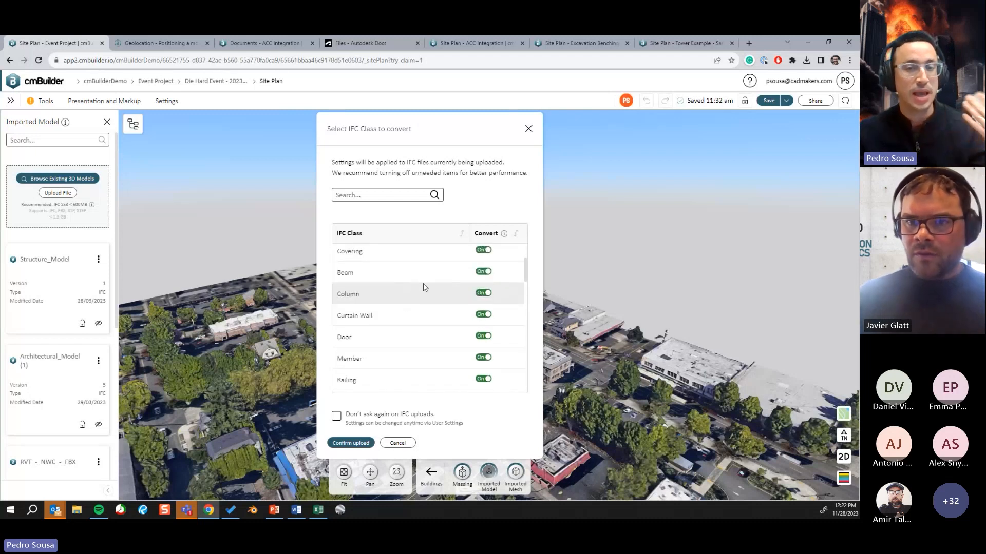
scroll(412, 294, "down", 2)
scroll(420, 302, "up", 4)
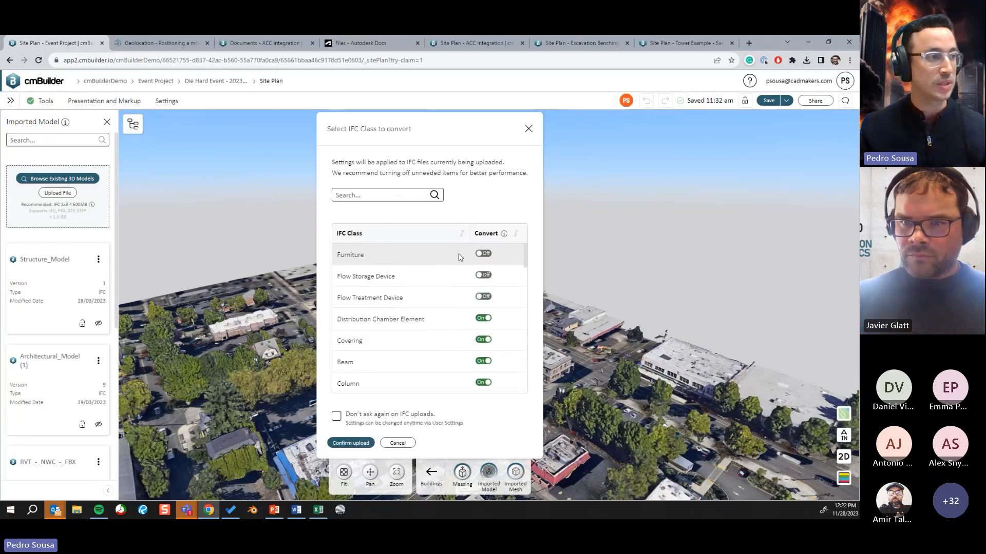
left_click(462, 236)
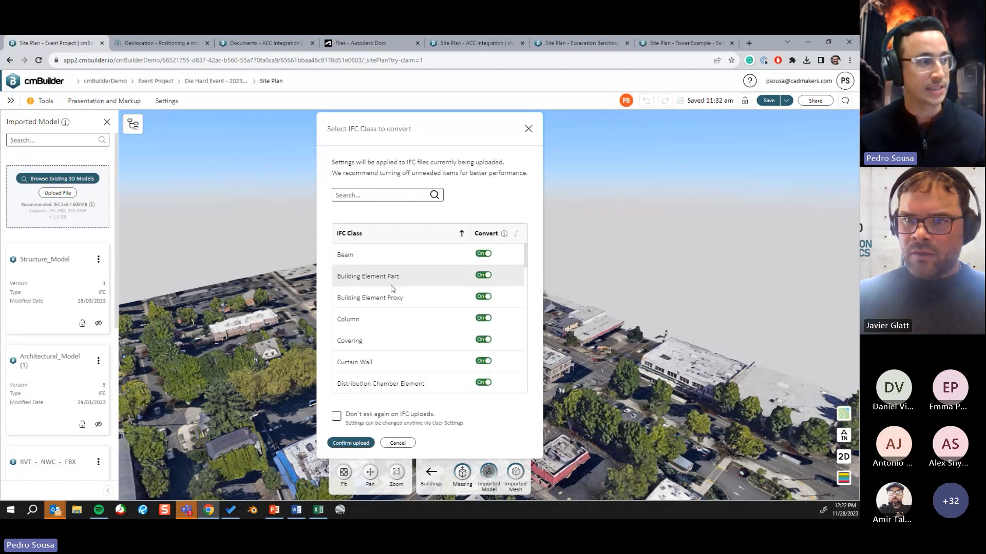
- Turn off conversion of the Space class and cancel the IFC upload
scroll(385, 280, "down", 1)
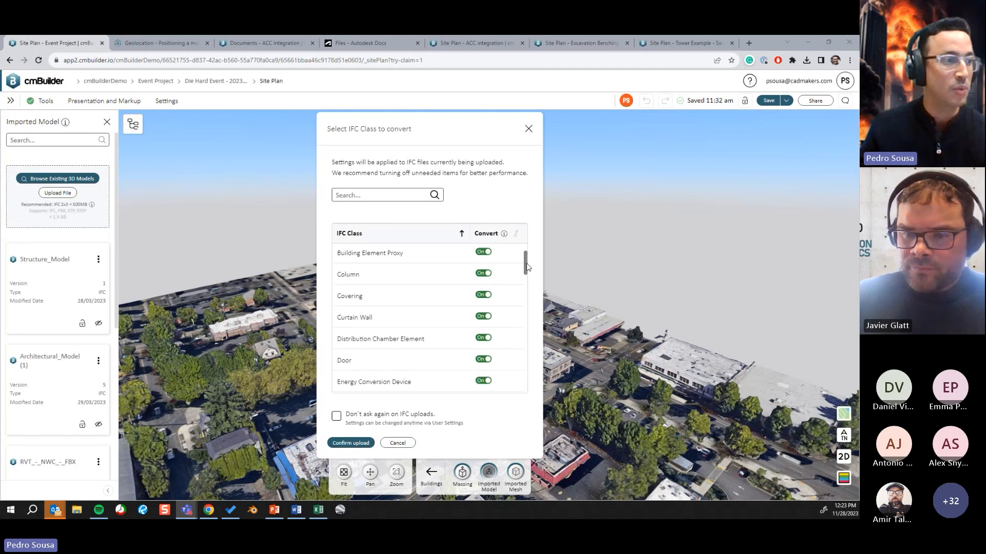
scroll(527, 274, "down", 2)
left_click_drag(526, 271, 528, 365)
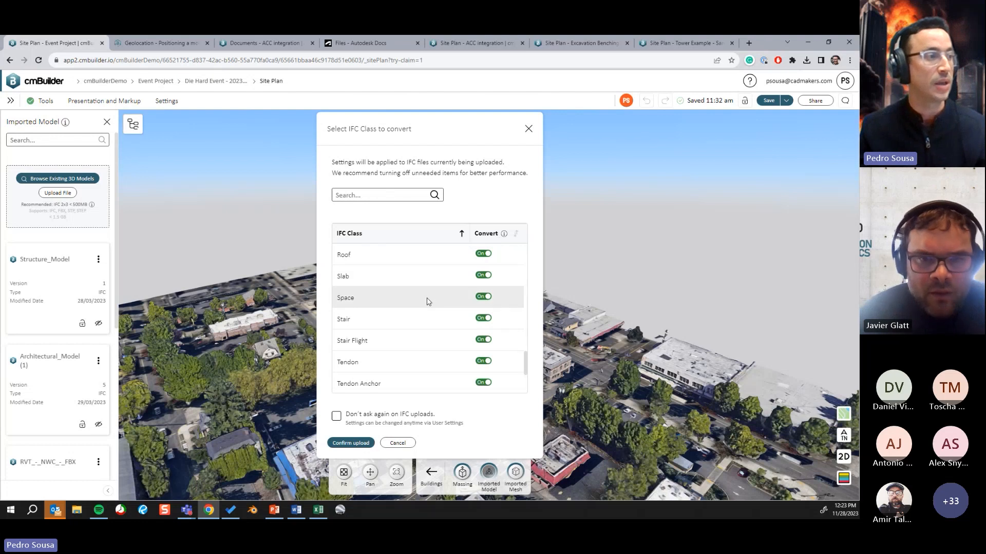
left_click(483, 297)
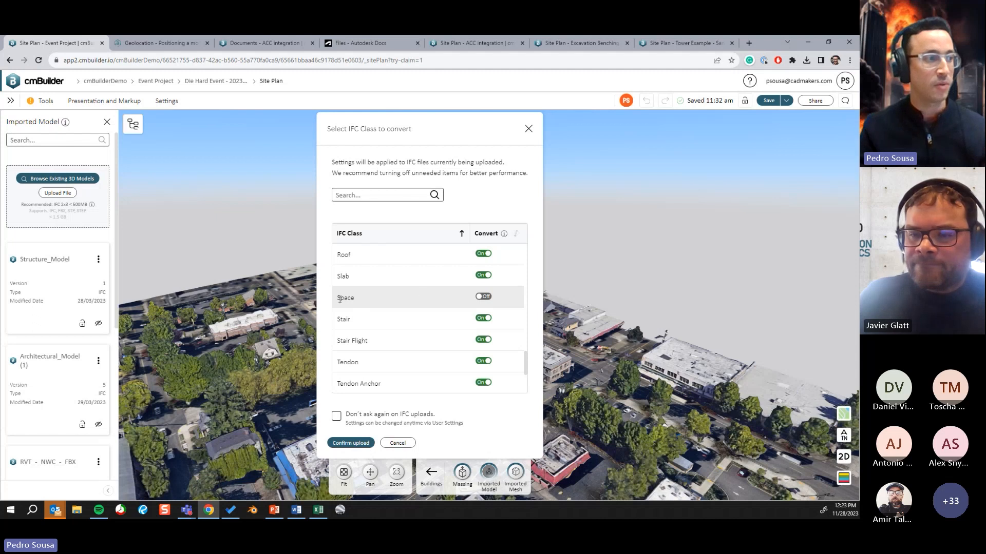
left_click(397, 443)
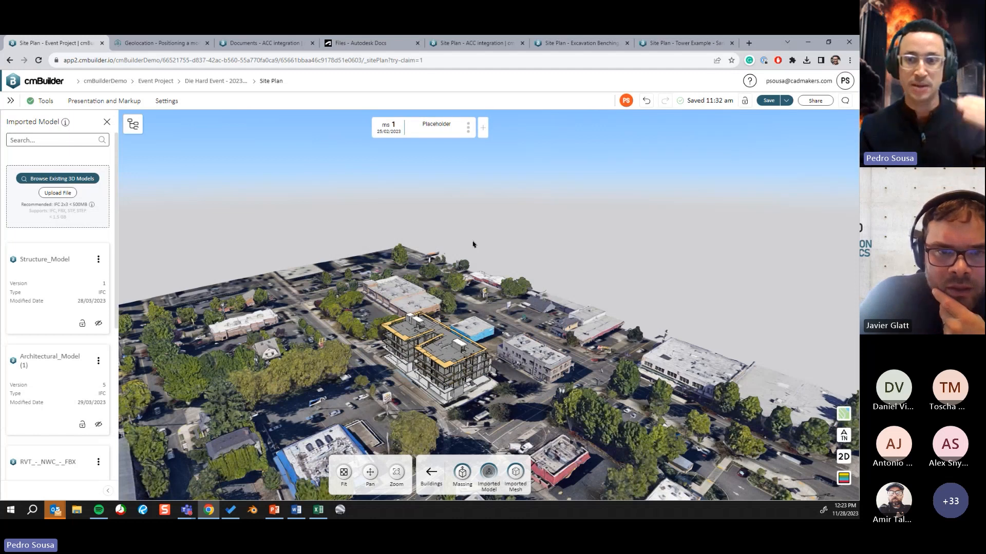
- Close the imported model list and hide the terrain in the display settings
mouse_move(480, 233)
left_mouse_down()
mouse_move(480, 249)
mouse_move(494, 228)
mouse_move(481, 250)
left_mouse_up()
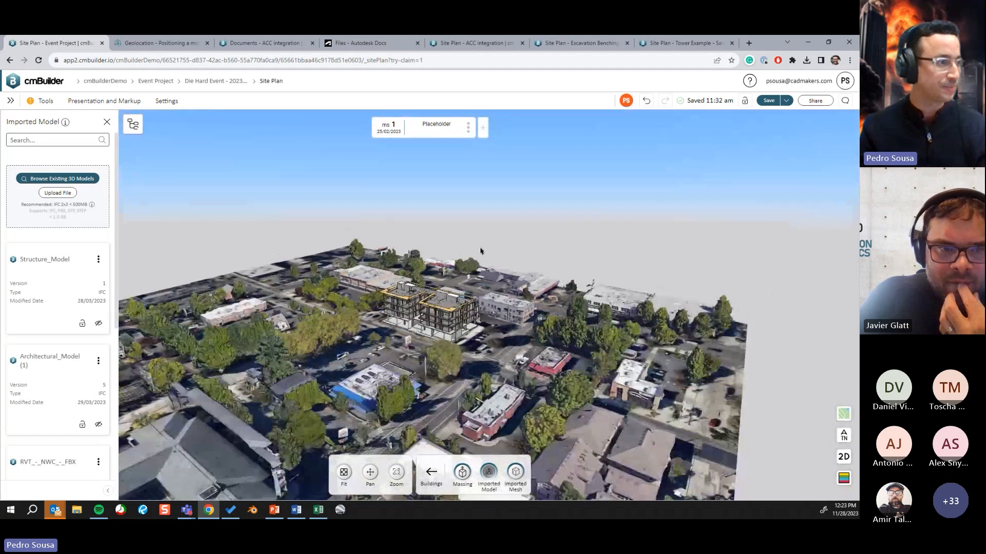
left_click_drag(430, 325, 286, 250)
left_click(107, 122)
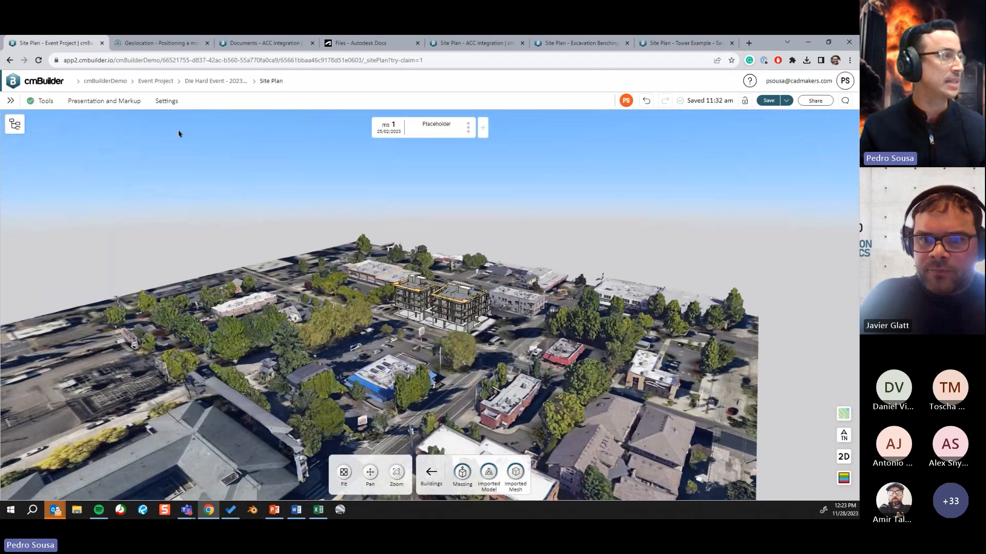
left_click_drag(461, 264, 428, 271)
left_click(169, 102)
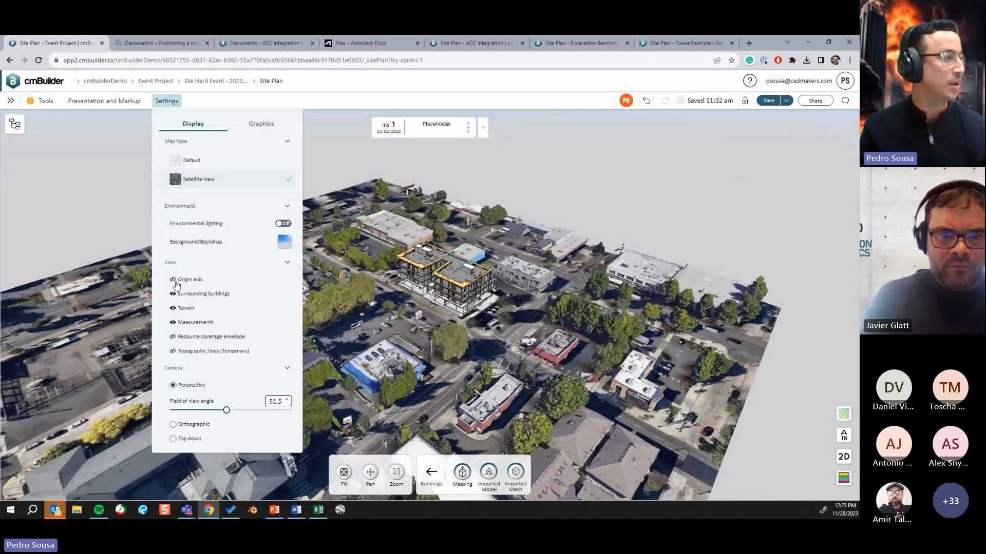
left_click(185, 310)
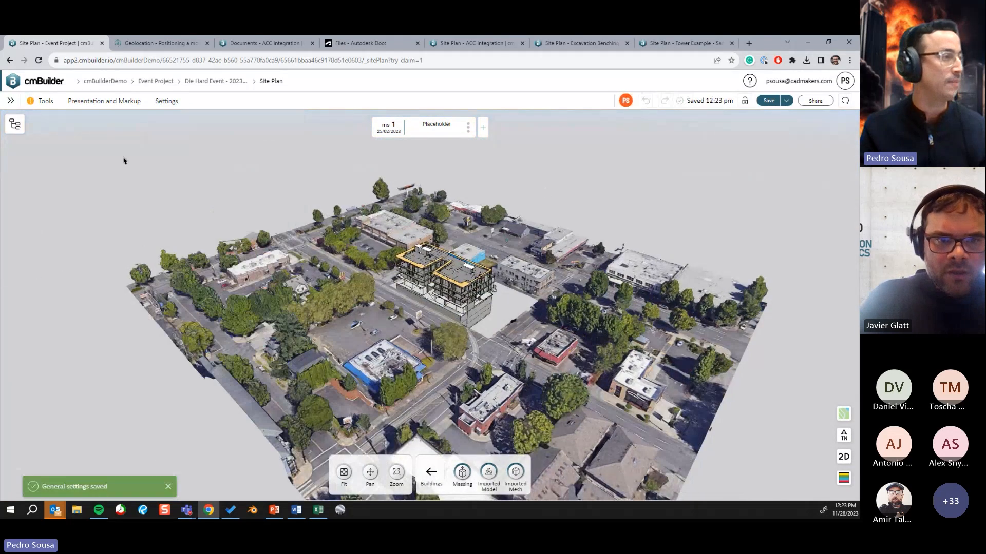
- Open the object tree, collapse the imported models, and highlight the groups from 3D Line to Resources in the view
left_click(12, 127)
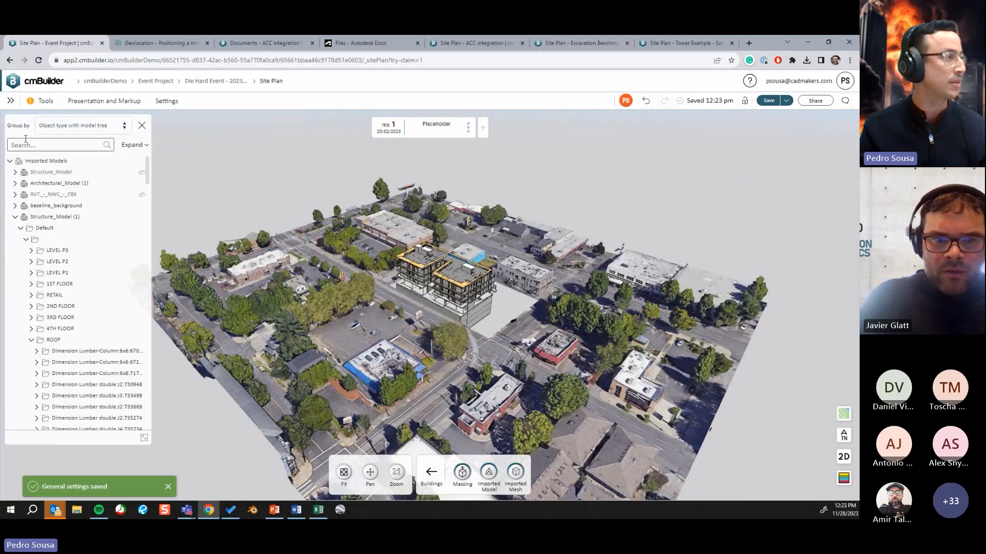
left_click(10, 162)
left_click(42, 176)
left_click(40, 217, "shift")
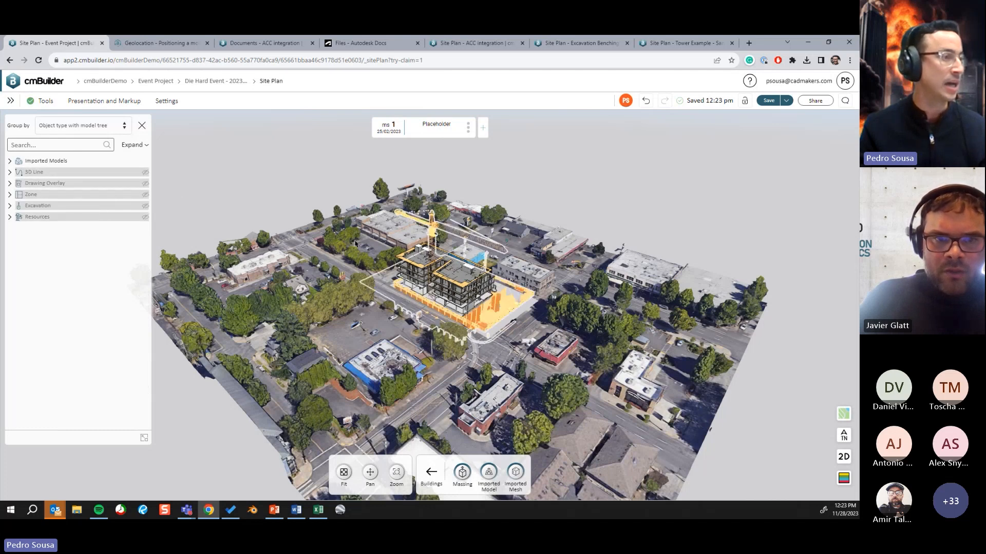
left_click(600, 210)
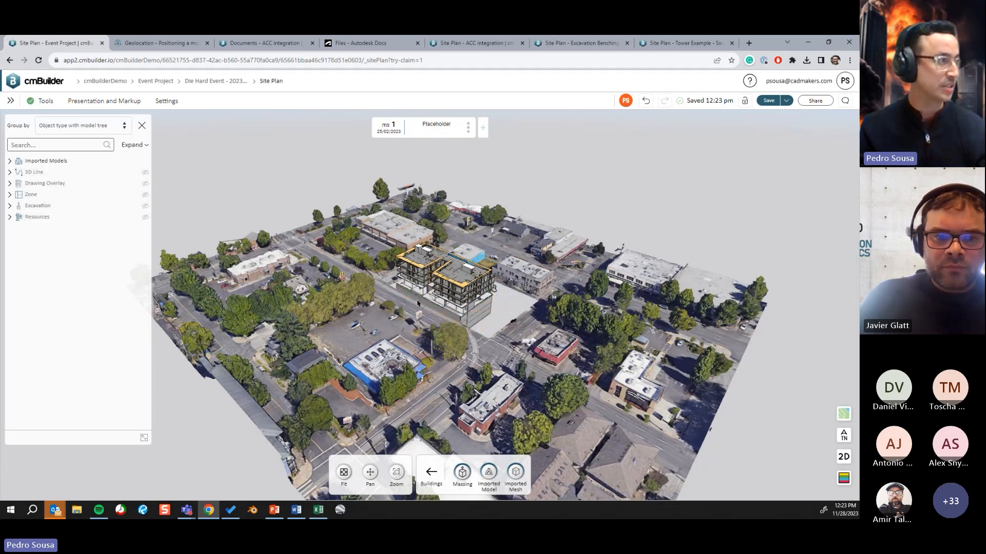
- Temporarily hide Architectural_Model (1), RVT_-_NWC_-_FBX and baseline_background so only Structure_Model (1) is displayed
left_click(10, 161)
left_click(58, 186)
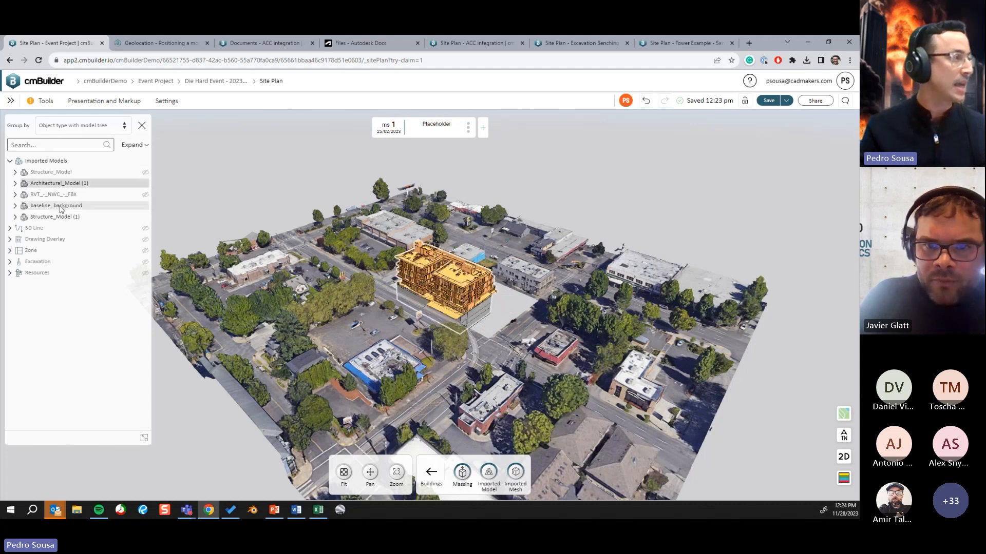
left_click(71, 210, "shift")
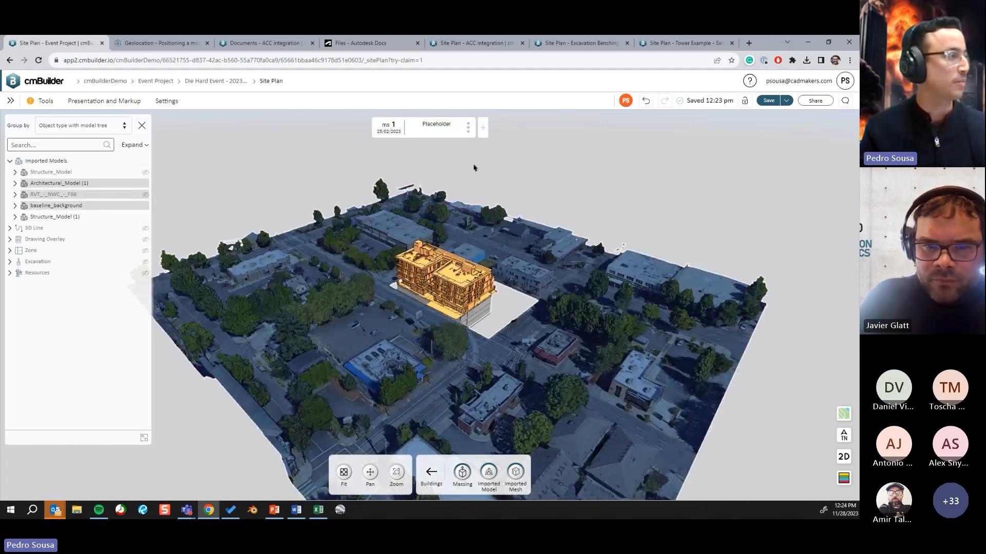
left_click(163, 201)
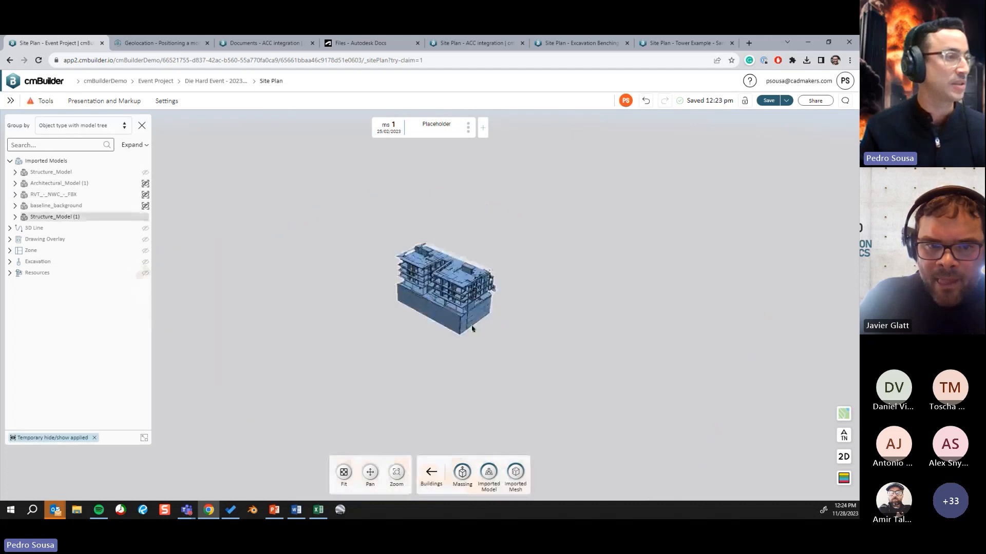
scroll(537, 352, "up", 3)
left_click_drag(537, 344, 506, 328)
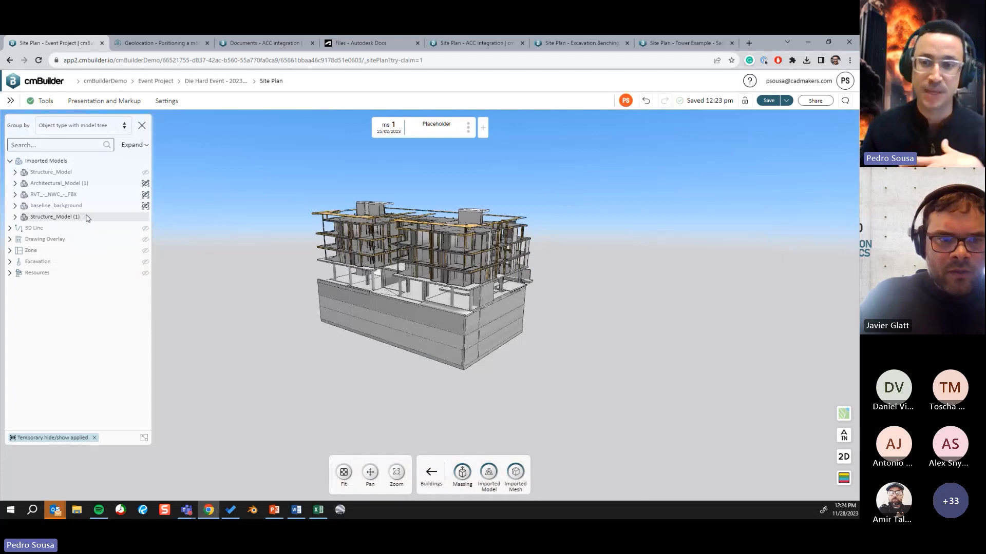
- Group the object tree by IFC Structure, review its floors and element classes, and collapse Structure_Model
left_click(108, 133)
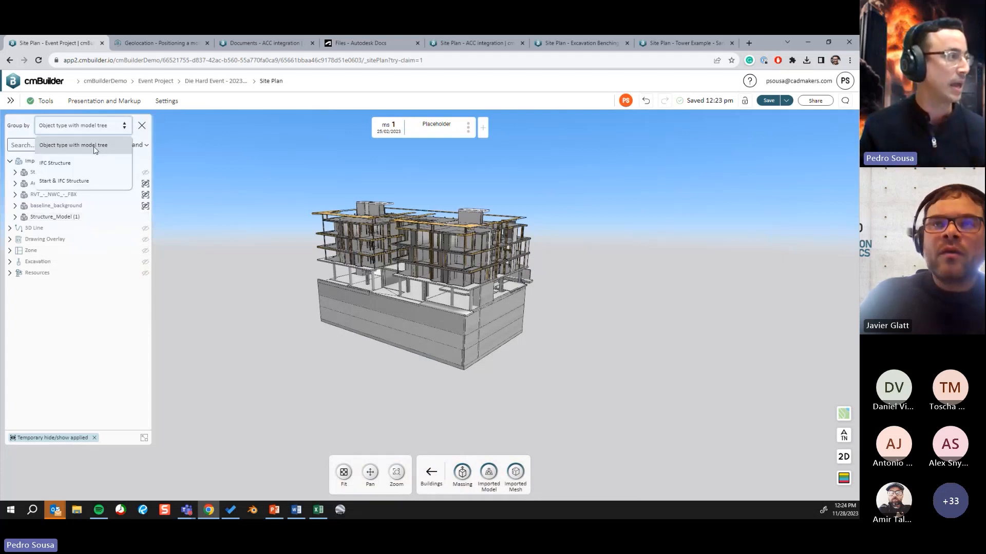
left_click(248, 189)
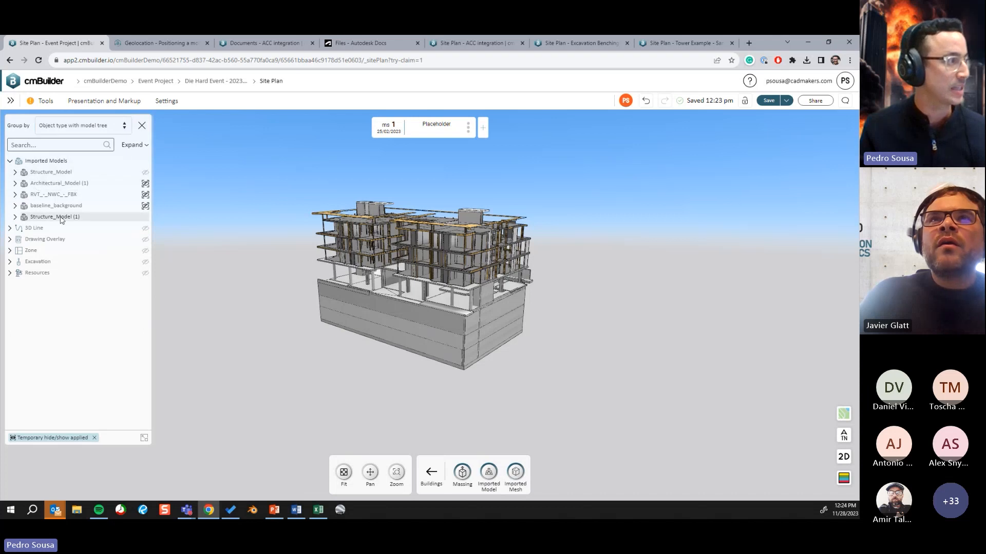
left_click(81, 128)
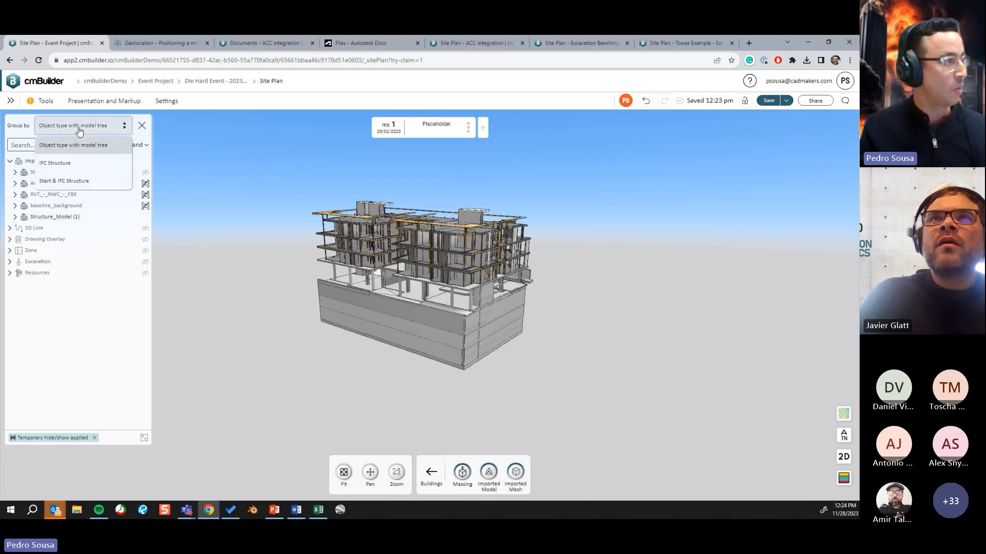
left_click(60, 164)
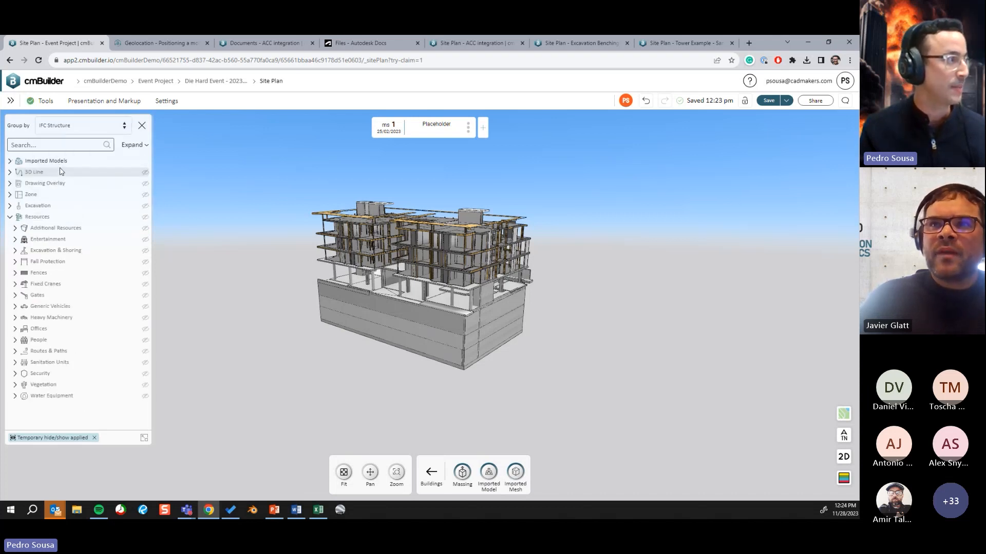
scroll(59, 255, "down", 5)
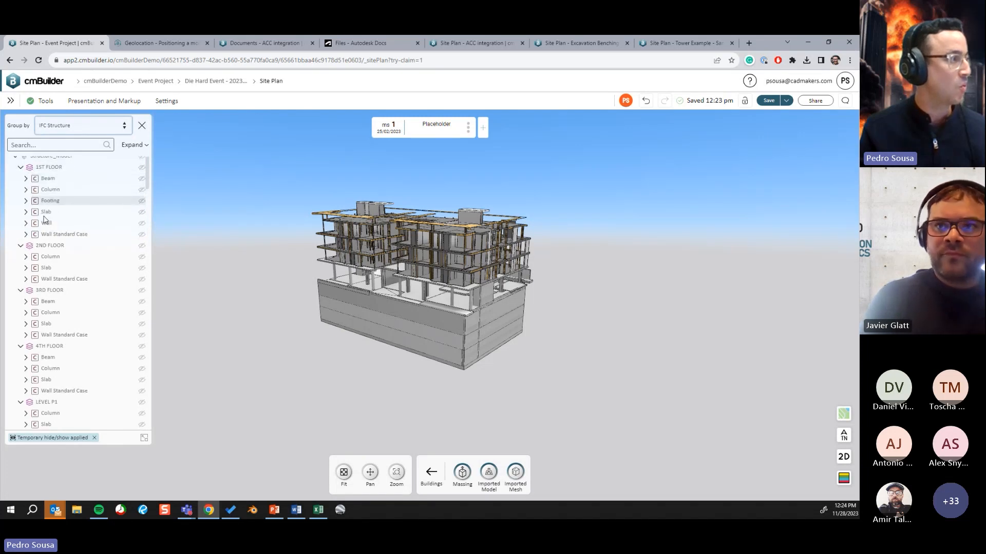
scroll(69, 288, "down", 3)
scroll(37, 261, "up", 8)
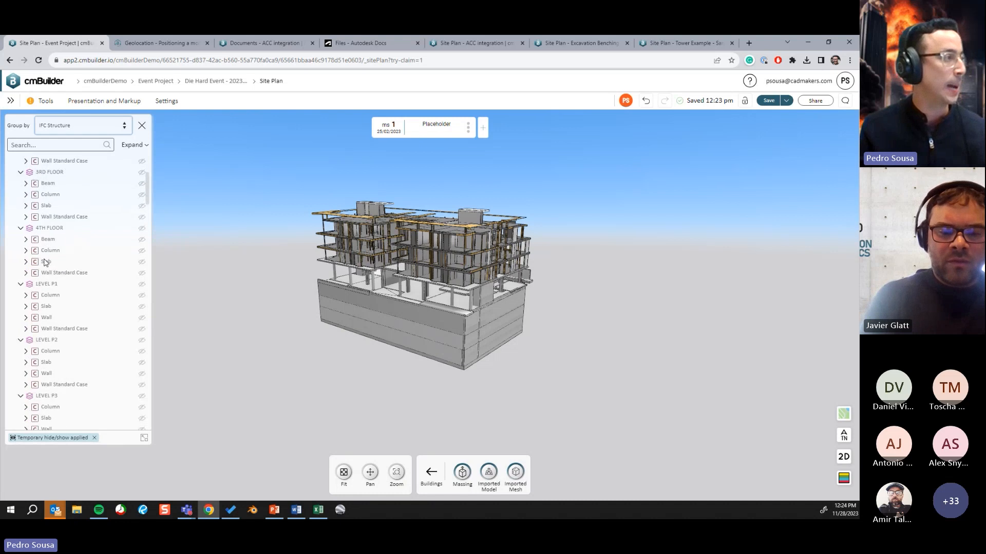
left_click(20, 183)
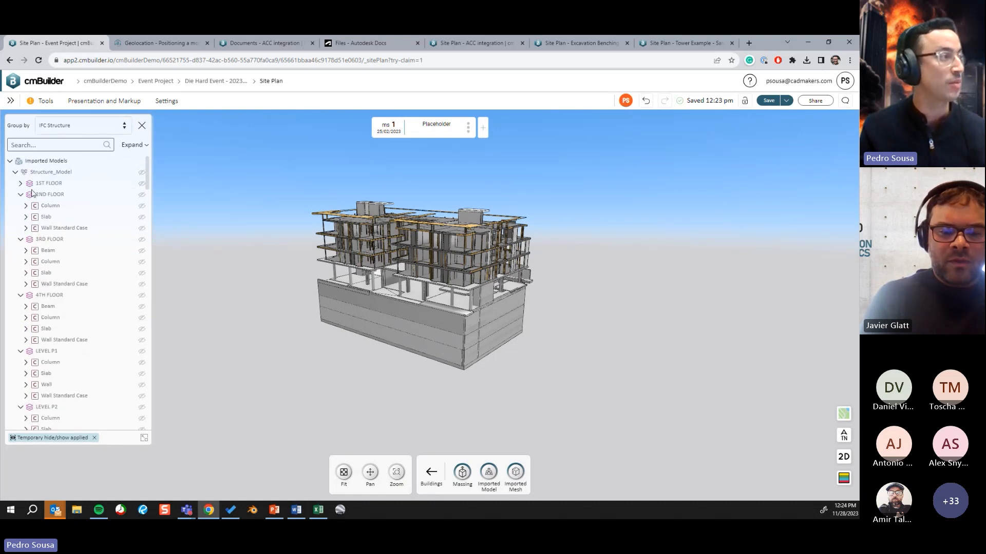
left_click(16, 173)
- Highlight Architectural_Model (1) and its floor groups such as 1ST FLOOR in the 3D view, and clear the selection
left_click(60, 183)
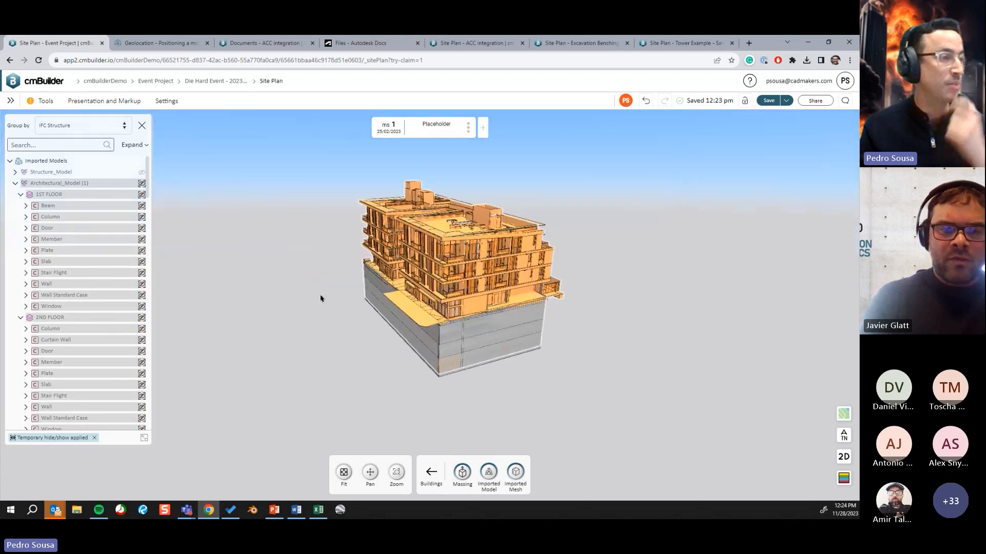
scroll(468, 340, "up", 5)
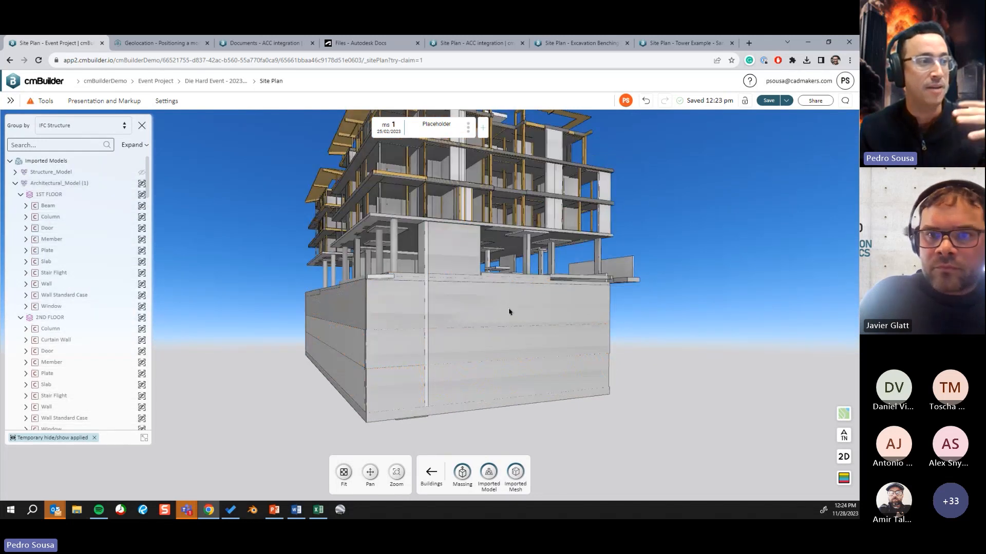
left_click(51, 195)
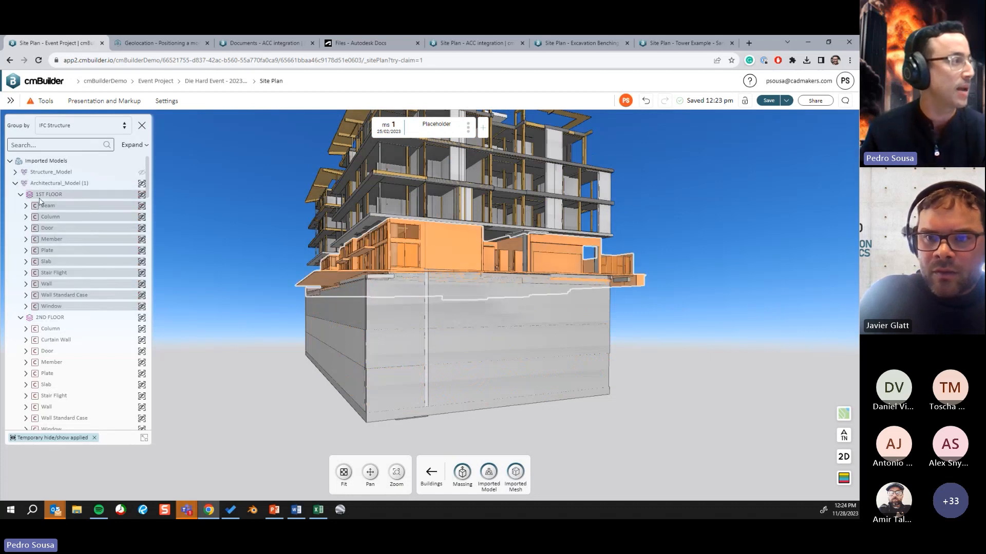
left_click(59, 318, "ctrl")
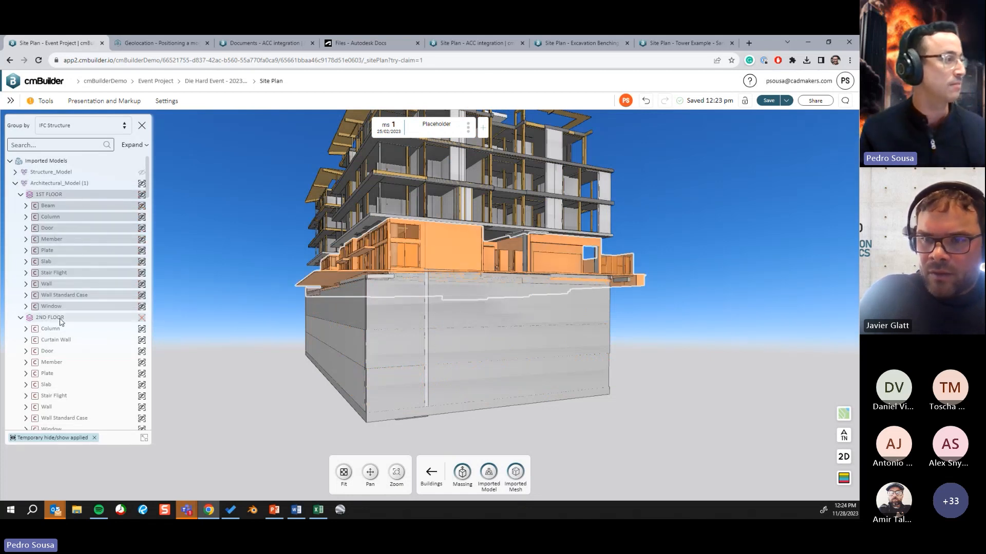
left_click(193, 209)
- Reduce the object tree to Level 1 and expand Architectural_Model (1) to list its floors
left_click(21, 195)
left_click(22, 207)
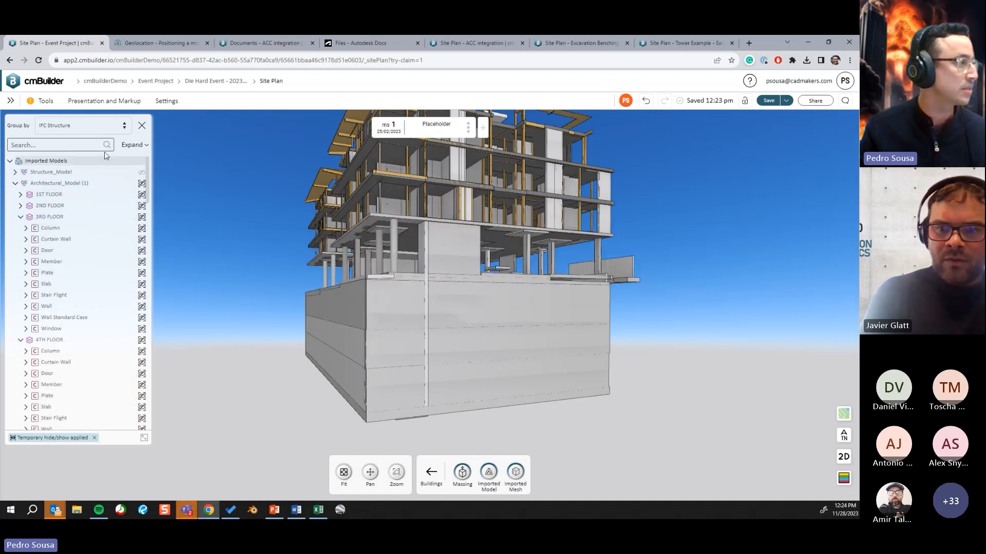
left_click(135, 145)
left_click(145, 192)
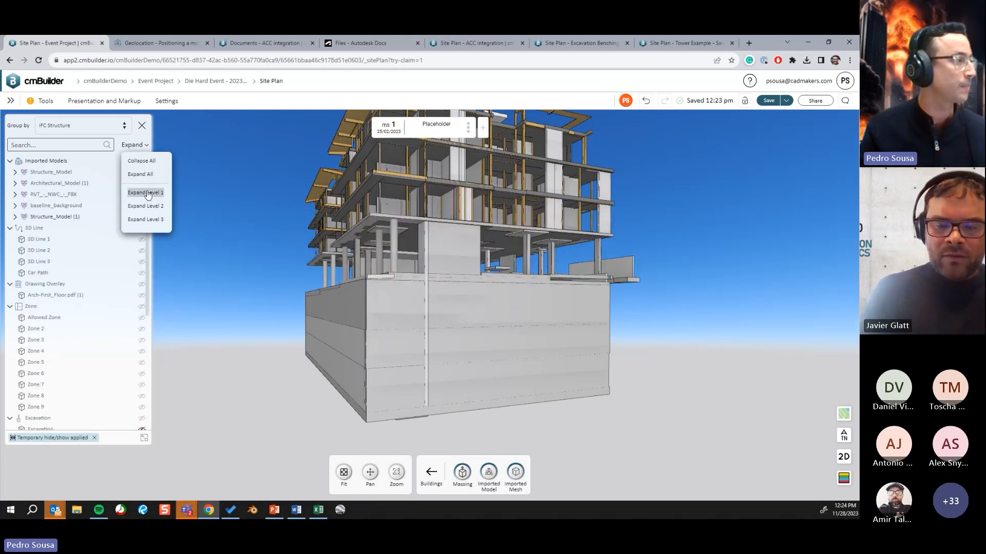
left_click(16, 185)
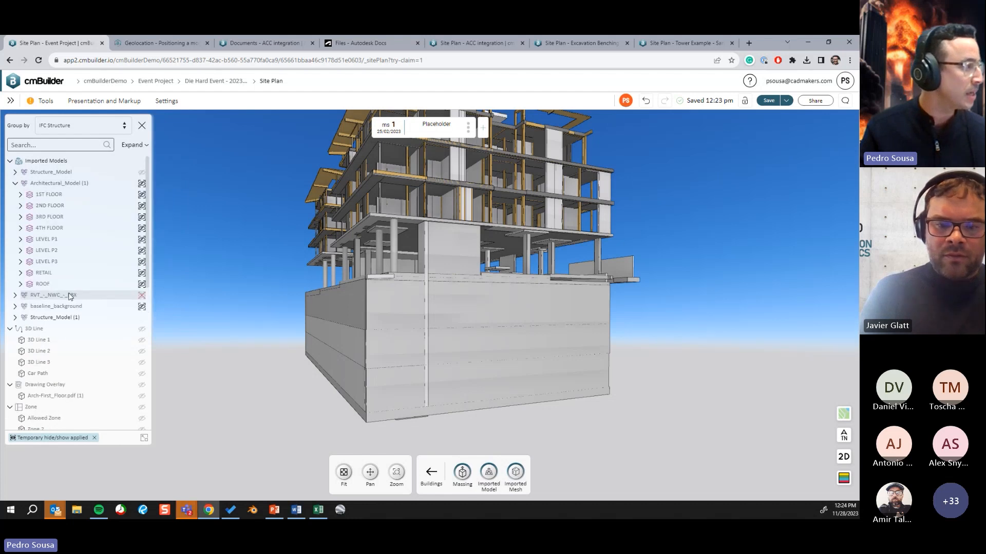
- Select LEVEL P1, P2 and P3 of Architectural_Model (1), open the model for editing and finish without changing it
left_click(53, 262)
left_click(55, 252, "ctrl")
left_click(57, 241, "ctrl")
right_click(60, 239)
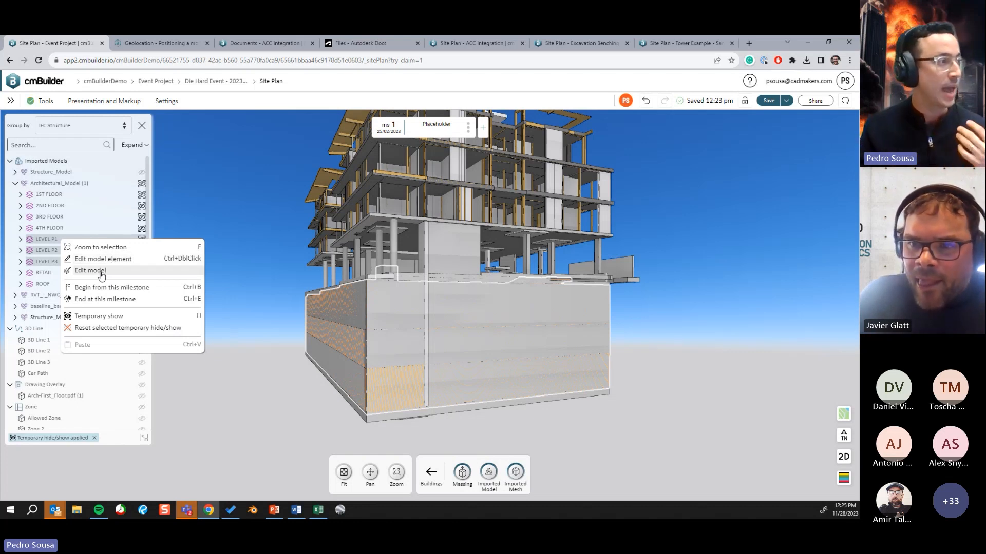
left_click(101, 276)
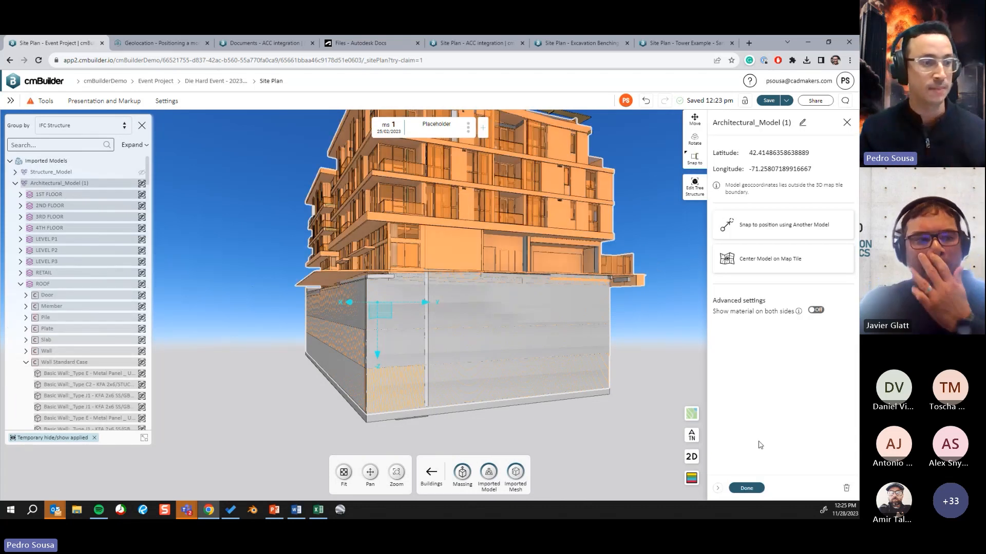
left_click(746, 489)
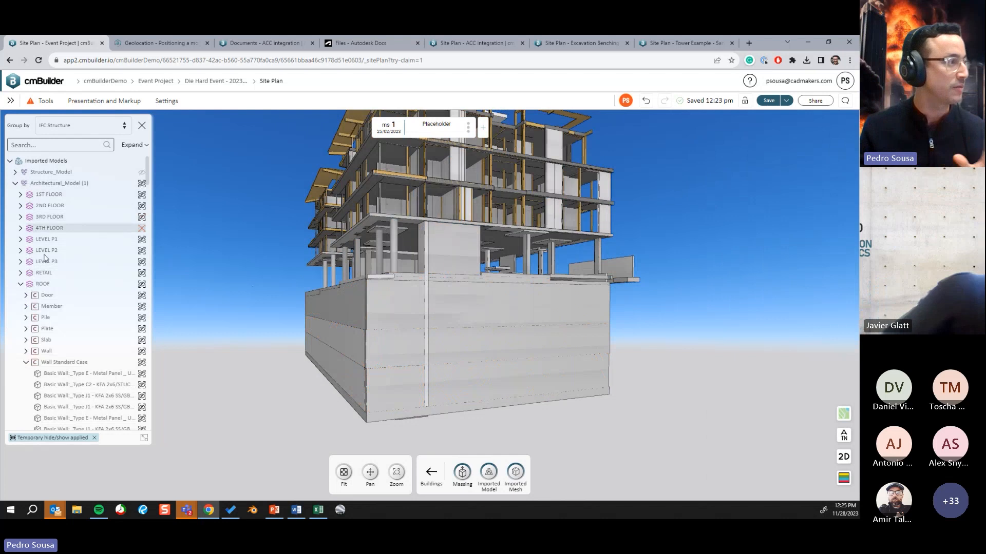
- Collapse the ROOF group, select LEVEL P1, P2 and P3 of Architectural_Model (1), and open their elements for multi-editing
left_click(22, 285)
left_click_drag(51, 261, 56, 243)
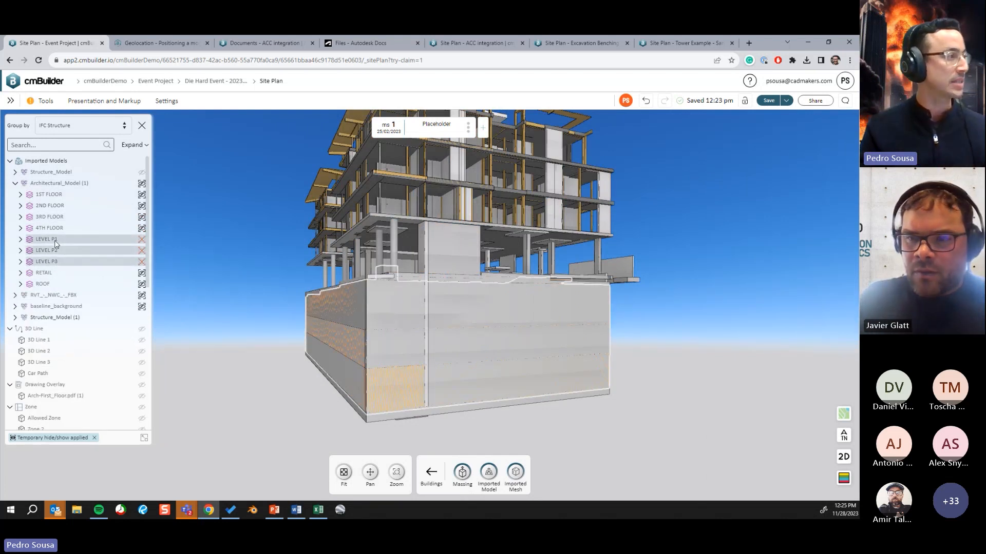
right_click(56, 244)
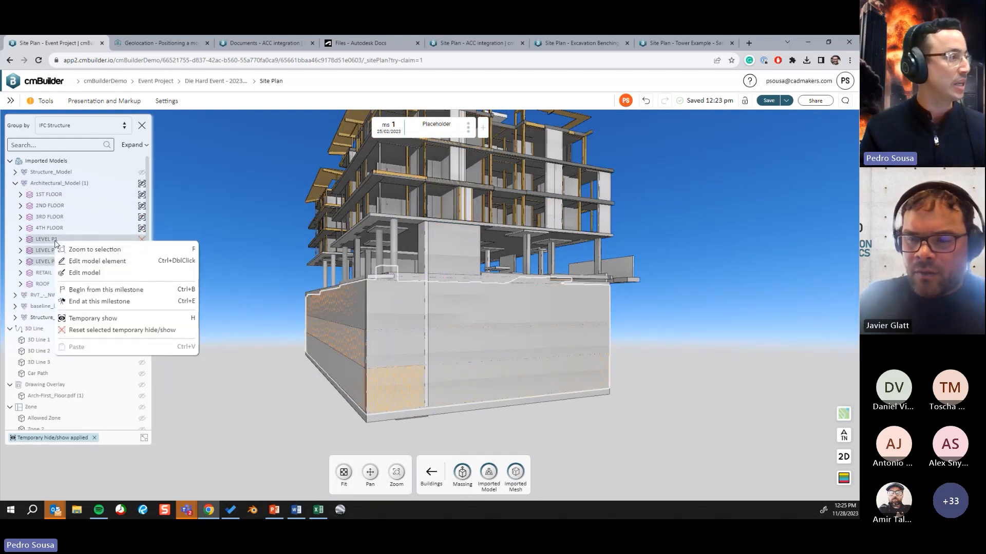
left_click(90, 262)
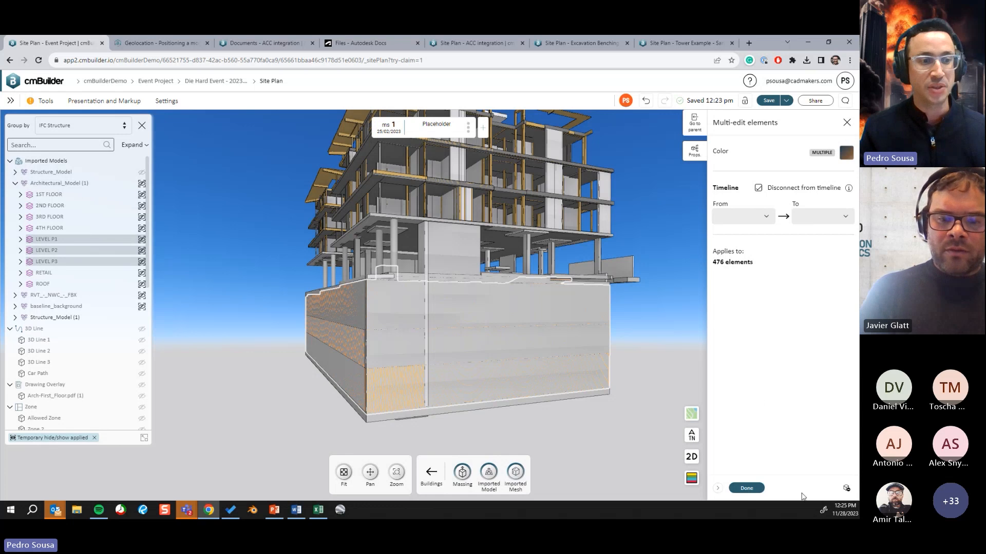
- Edit the tree structure of Architectural_Model (1), marking LEVEL P3, P2 and P1 as removed under the Default group
left_click(846, 488)
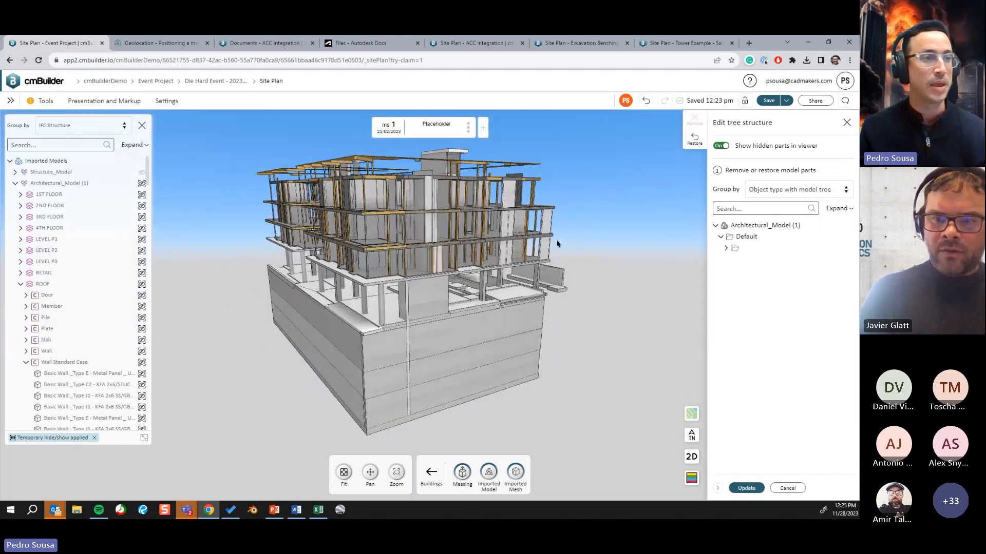
left_click(726, 248)
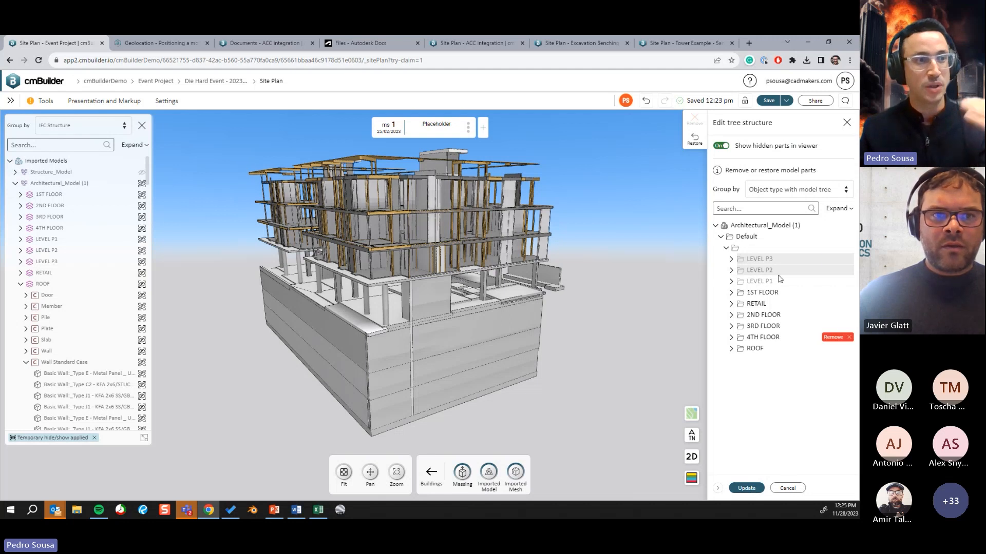
mouse_move(837, 261)
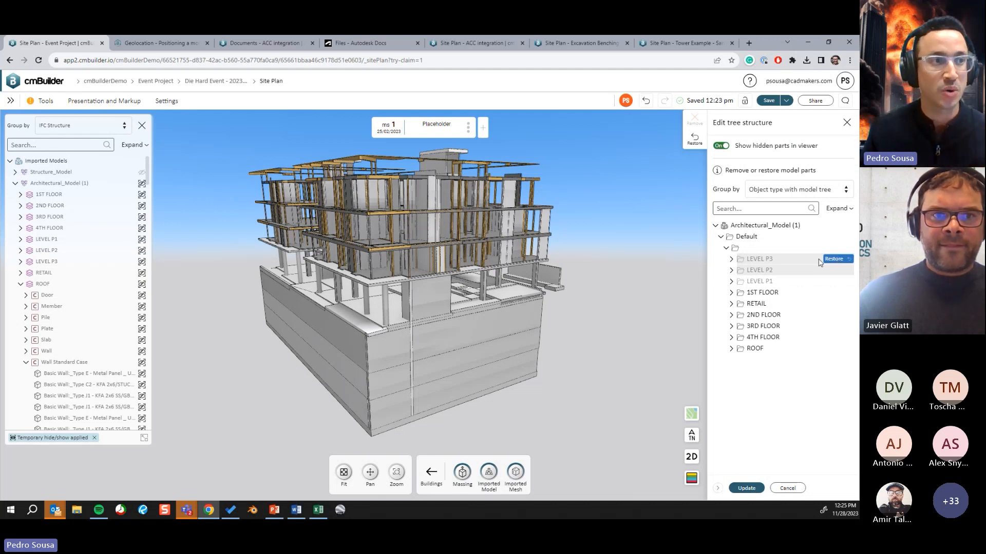
mouse_move(767, 239)
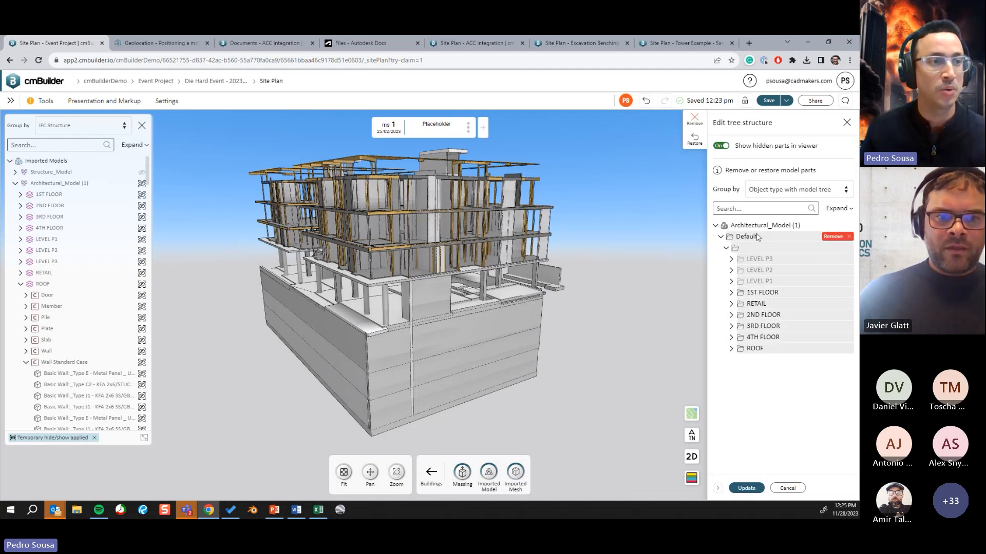
mouse_move(752, 287)
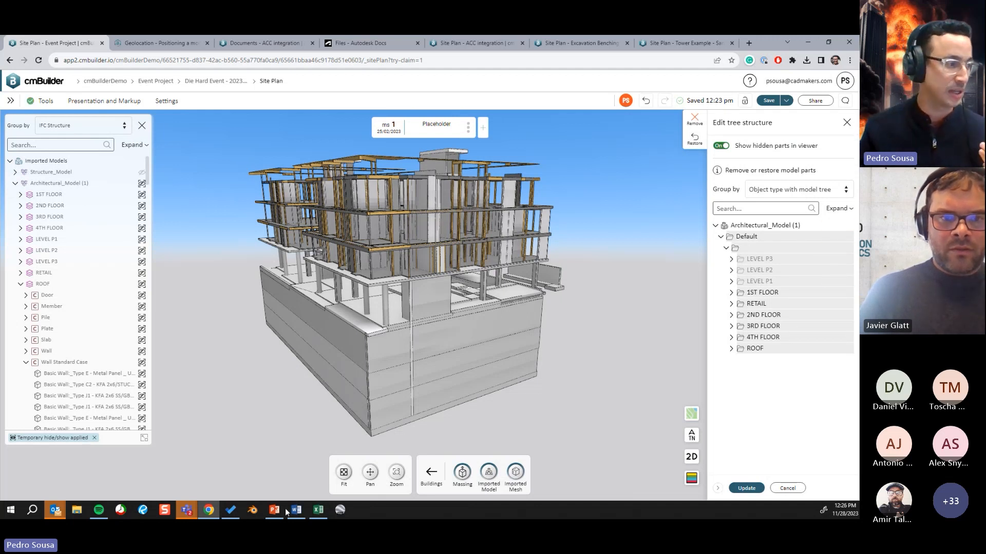
left_click(549, 413)
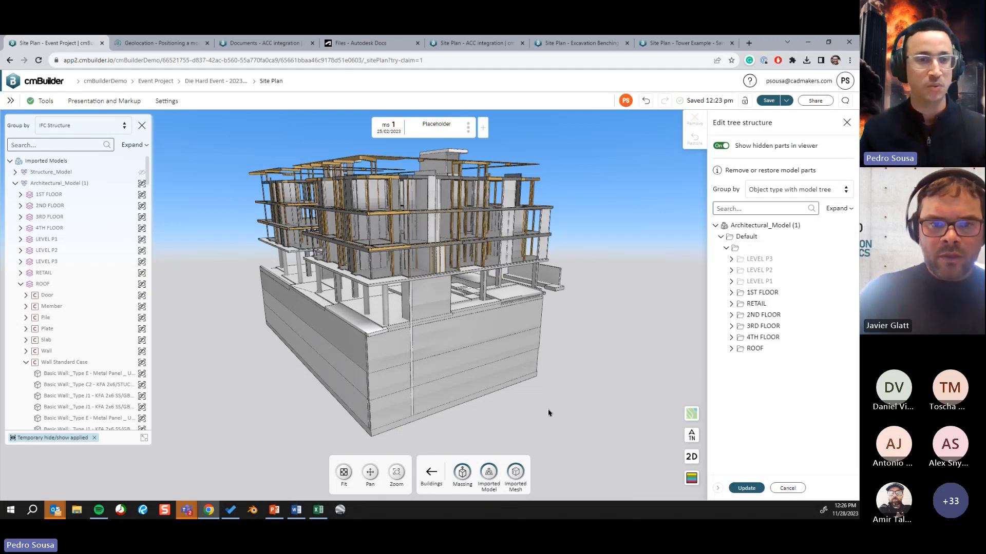
- Switch to the PowerPoint presentation and show the Editing Imported Models slide about Edit Element Properties
left_click(282, 509)
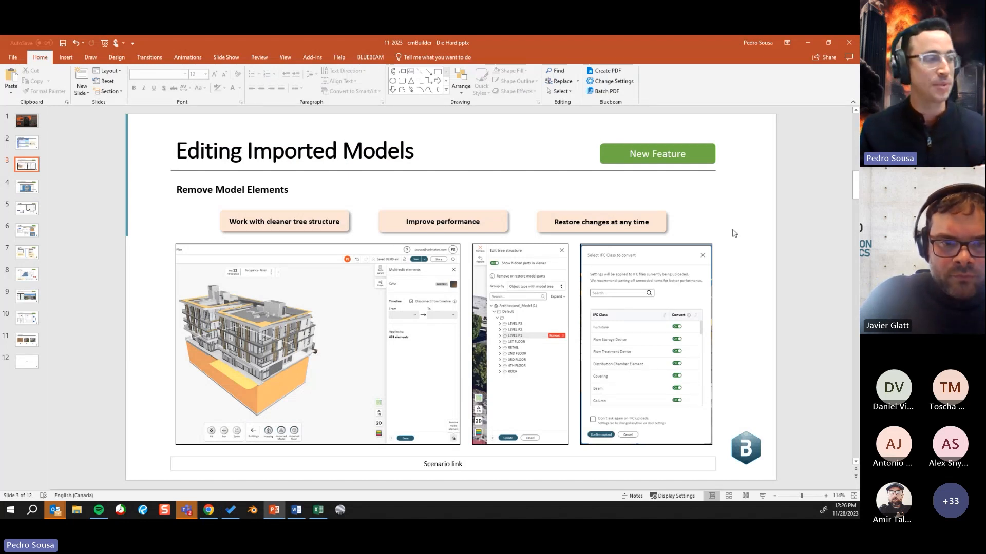
scroll(720, 213, "down", 1)
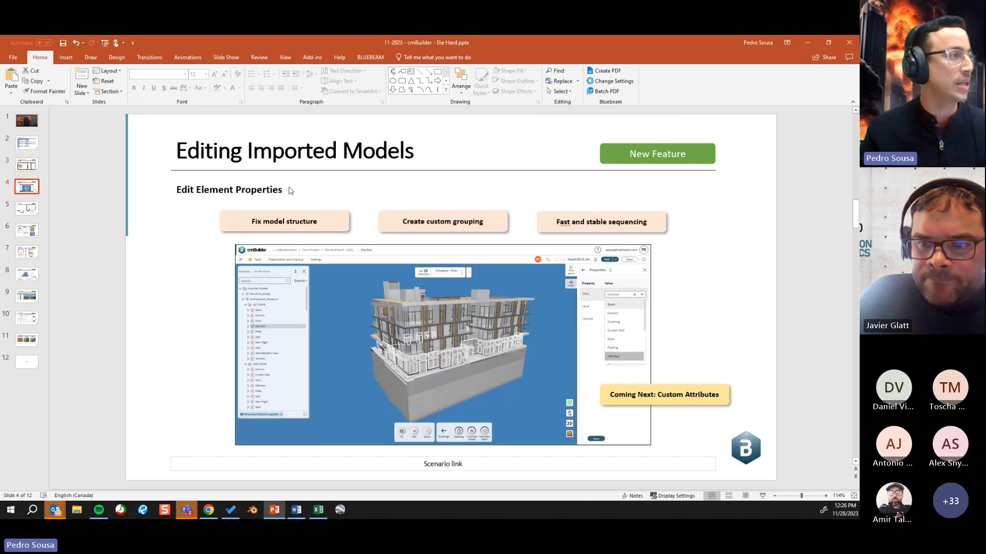
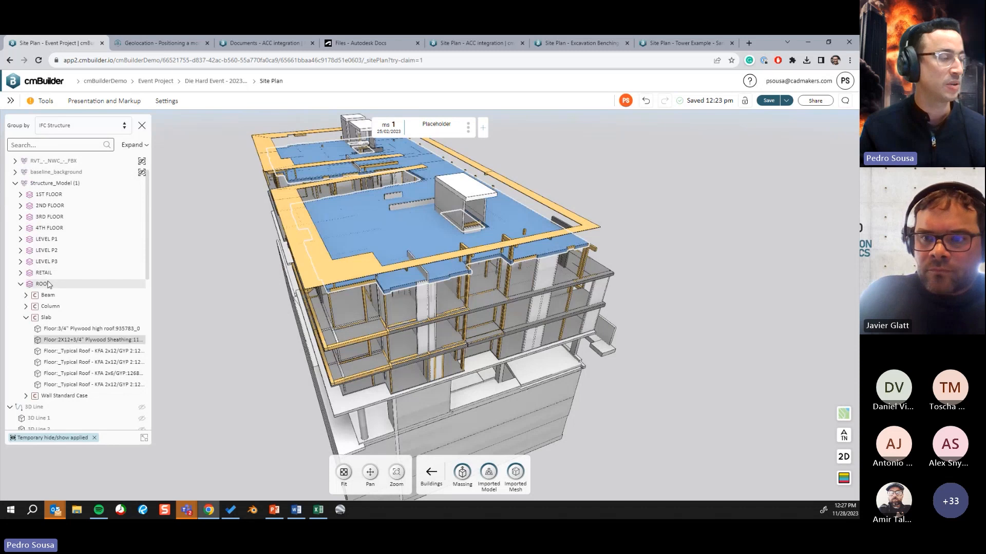
- Select the large 2X12+3/4" Plywood Sheathing roof slab in the 3D view and open its element properties
left_click(422, 235)
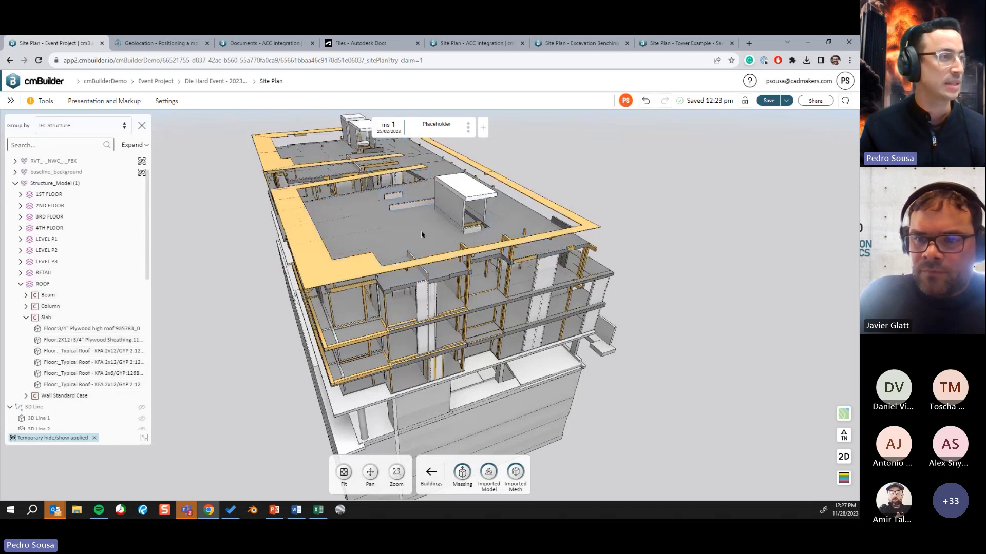
right_click(422, 235)
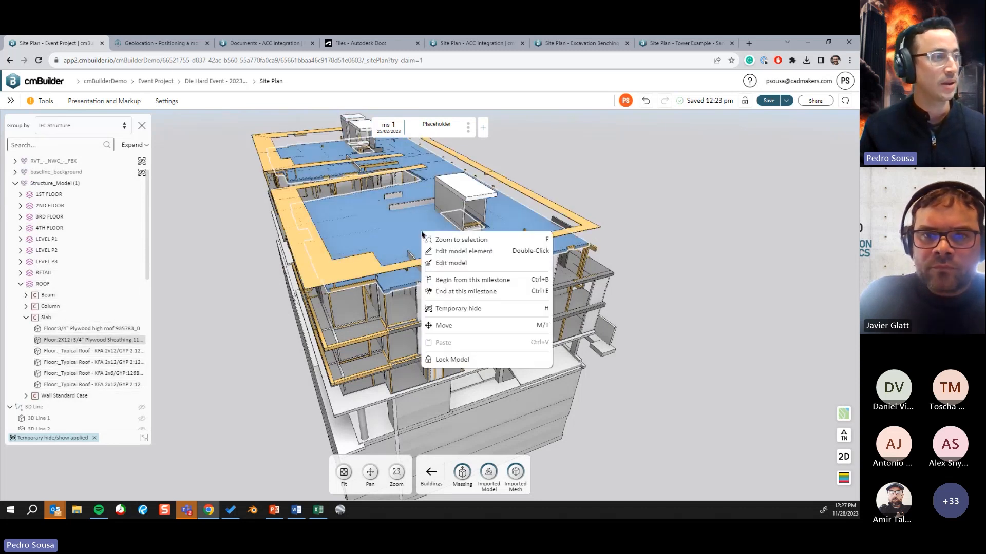
left_click(458, 252)
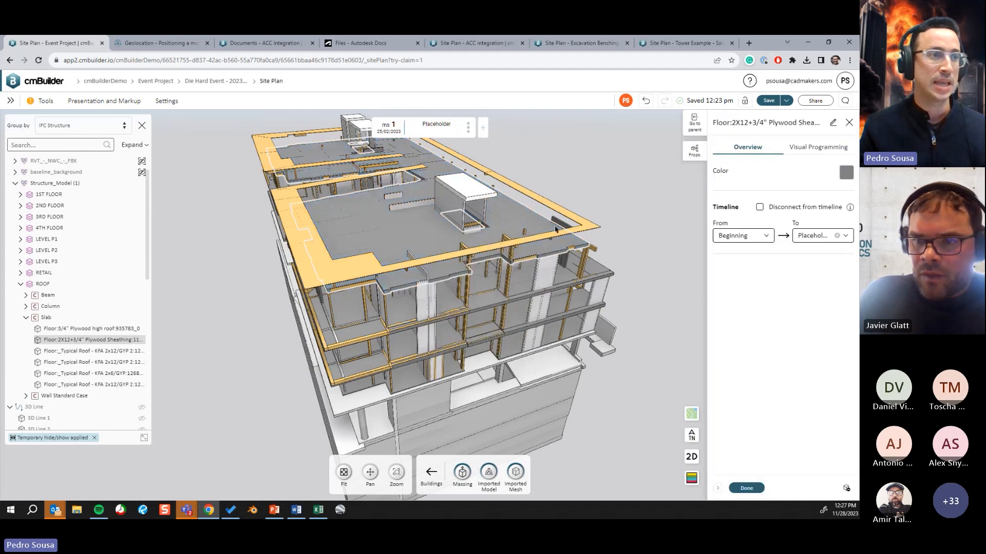
left_click(697, 157)
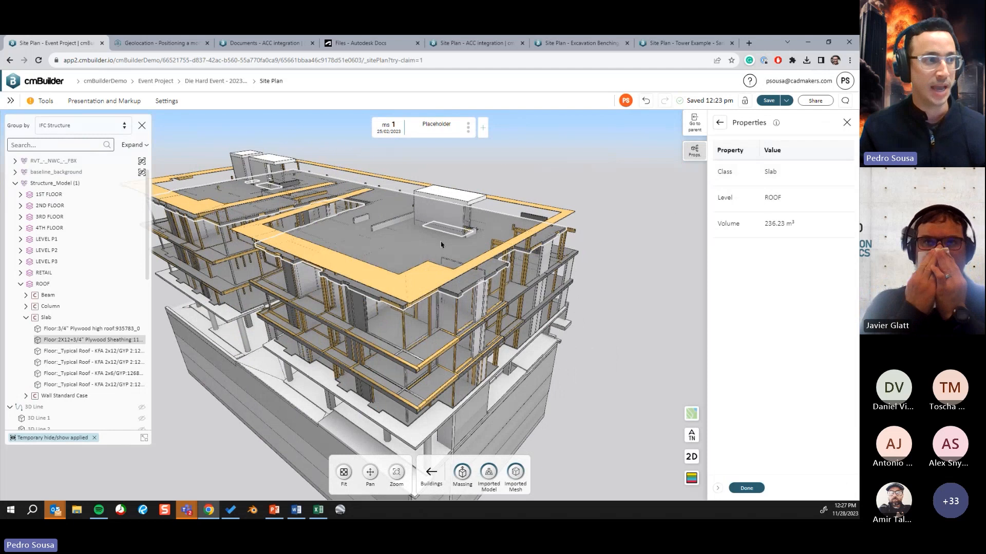
- Set the roof slab's Level property to 4TH FLOOR and look through the other available levels
left_click(775, 199)
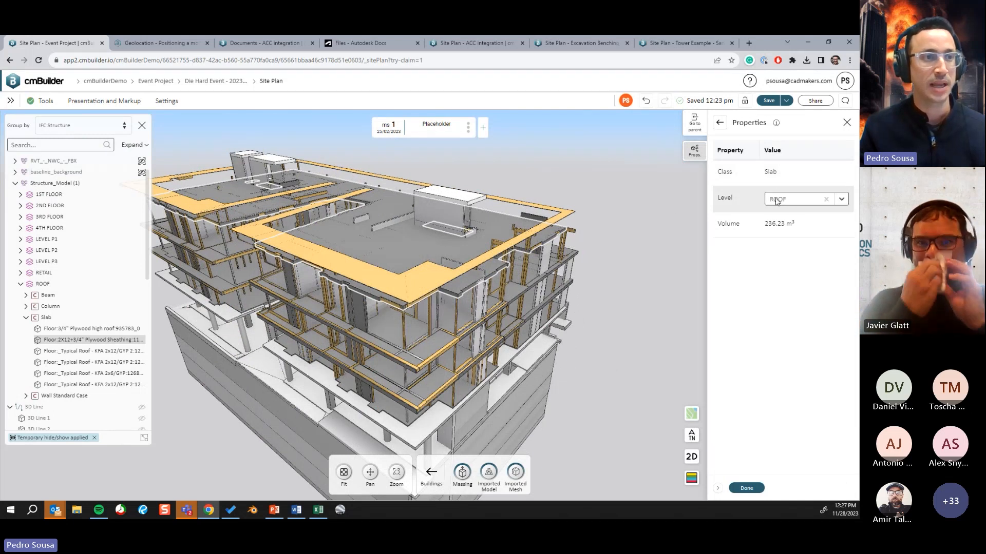
left_click(841, 200)
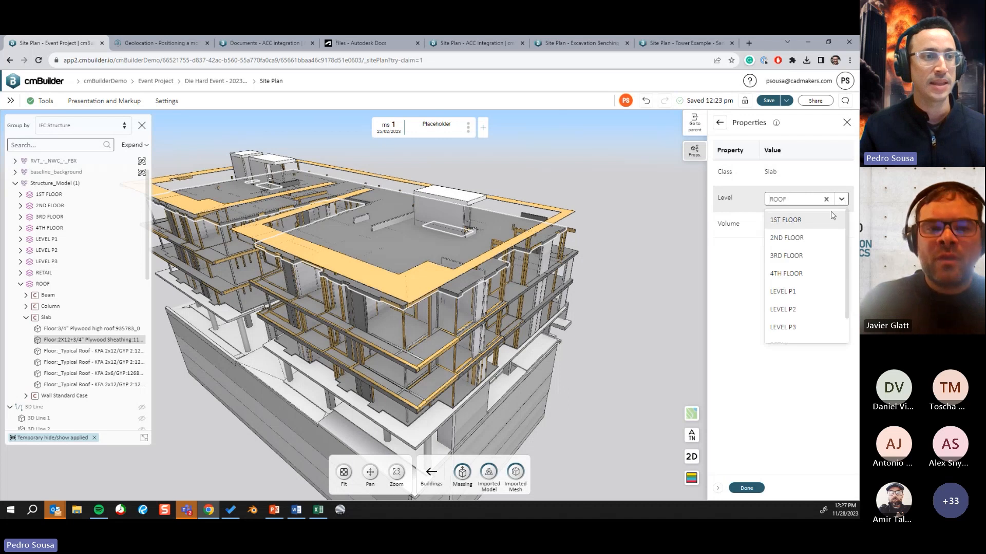
left_click(804, 278)
left_click(799, 208)
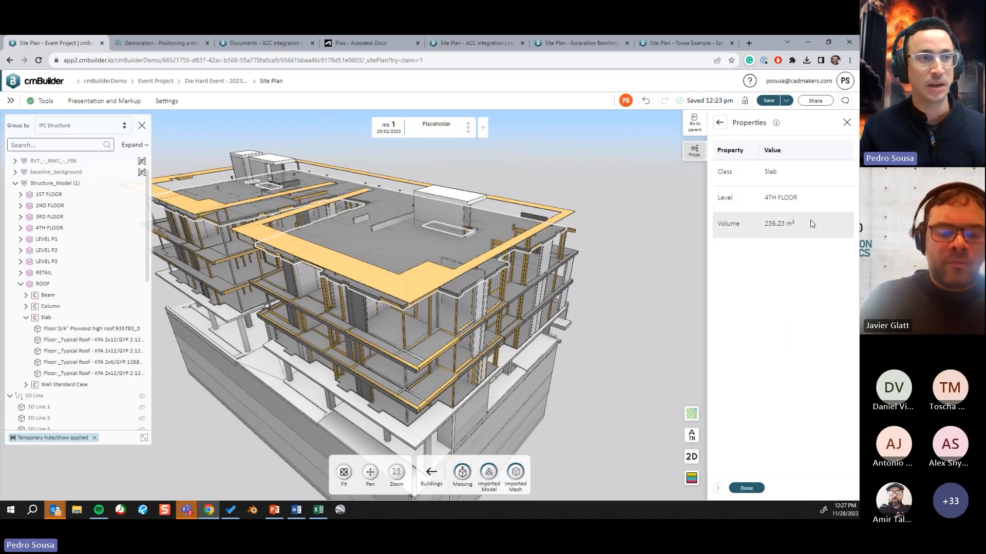
left_click(841, 201)
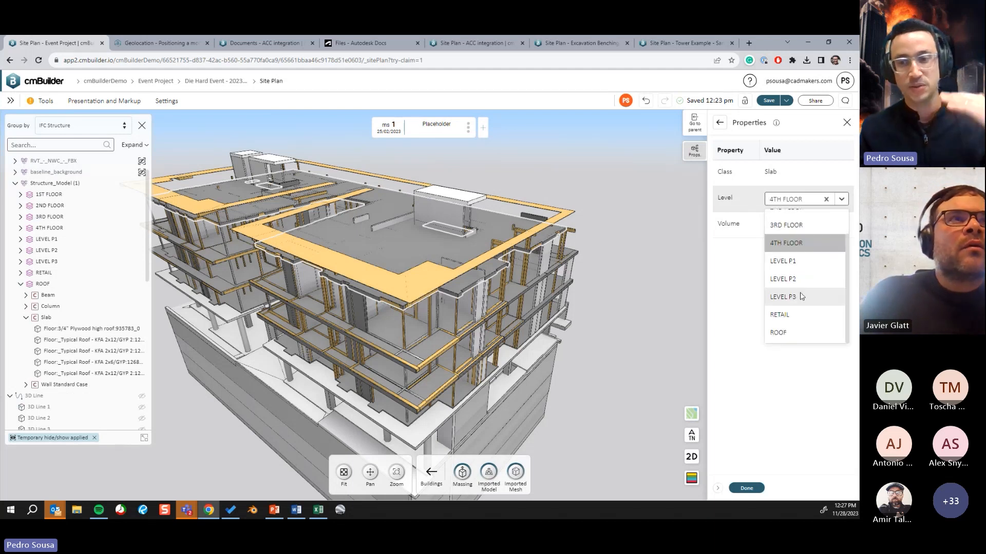
left_click(791, 357)
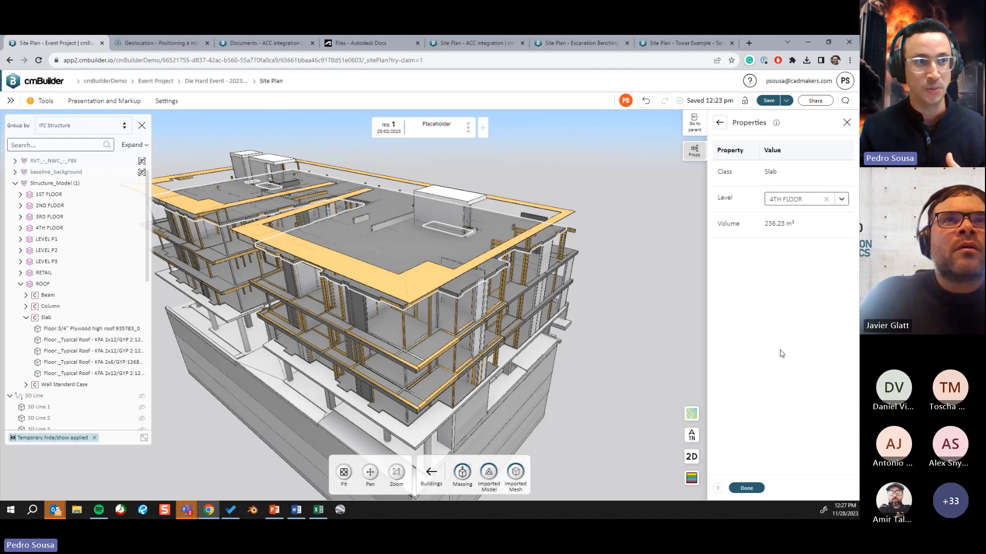
- Examine the existing class options available for the roof slab's Class property
left_click(818, 177)
left_click(840, 174)
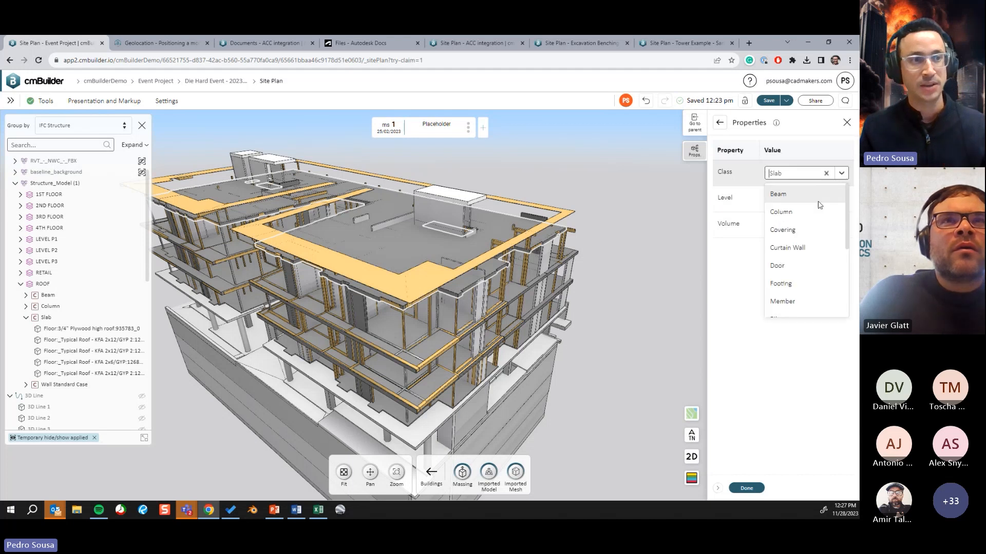
scroll(812, 215, "down", 2)
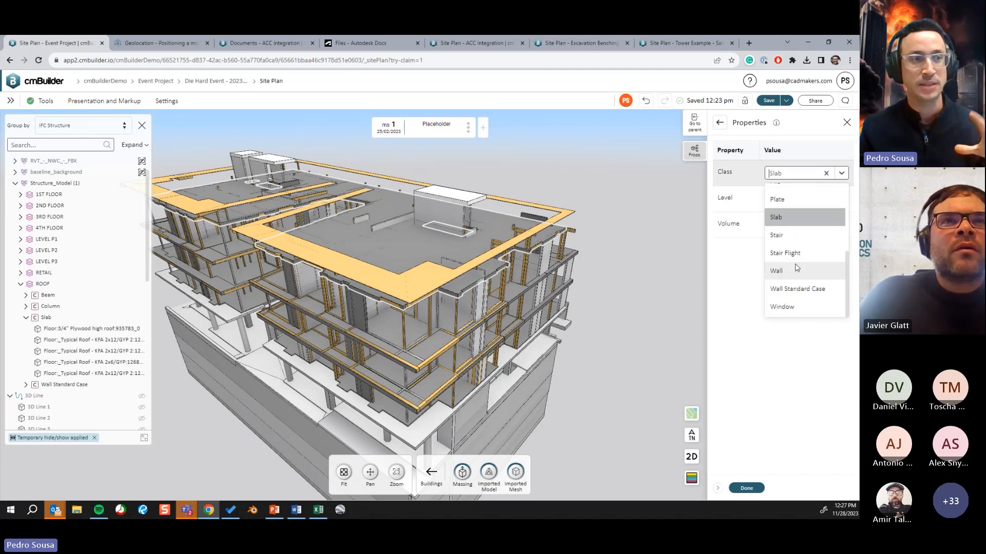
left_click(746, 311)
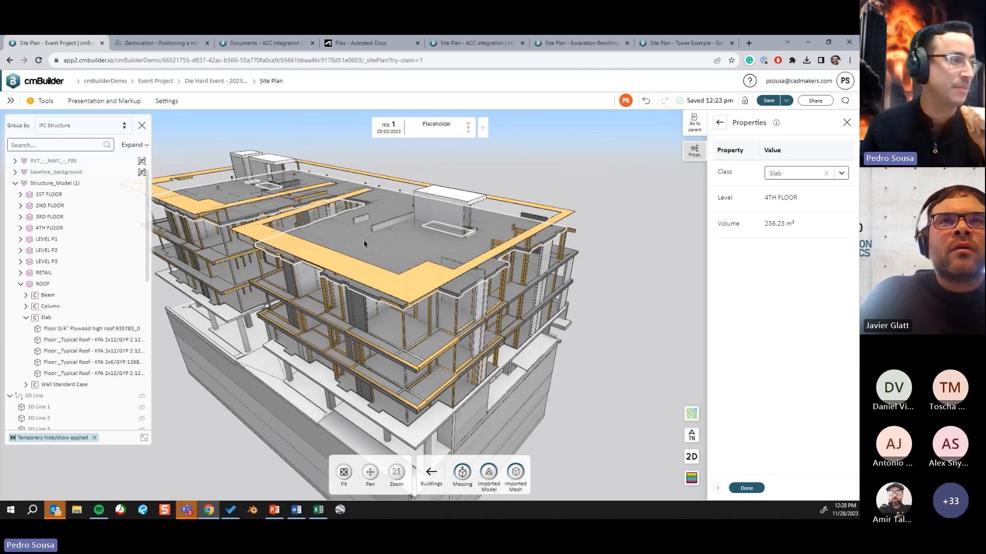
left_click(781, 174)
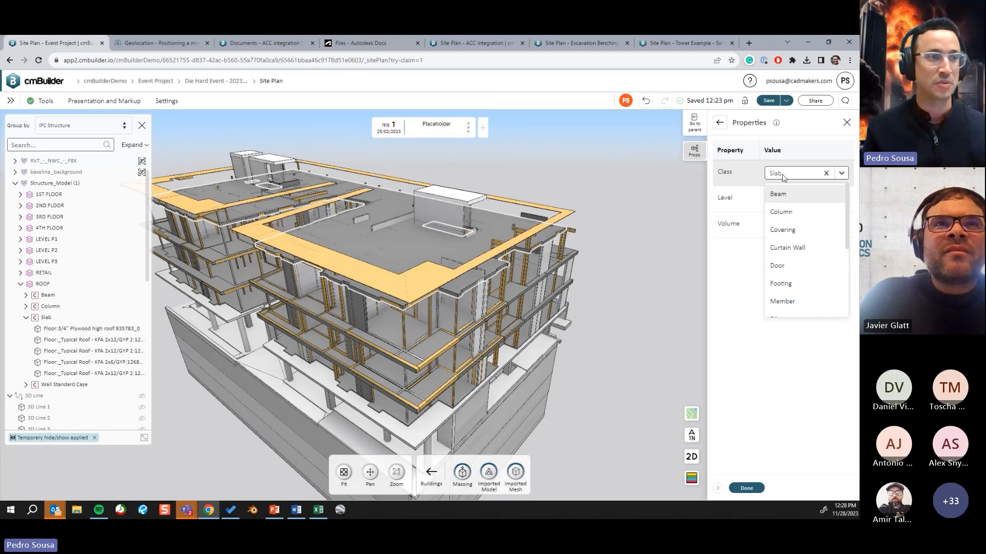
scroll(793, 262, "down", 3)
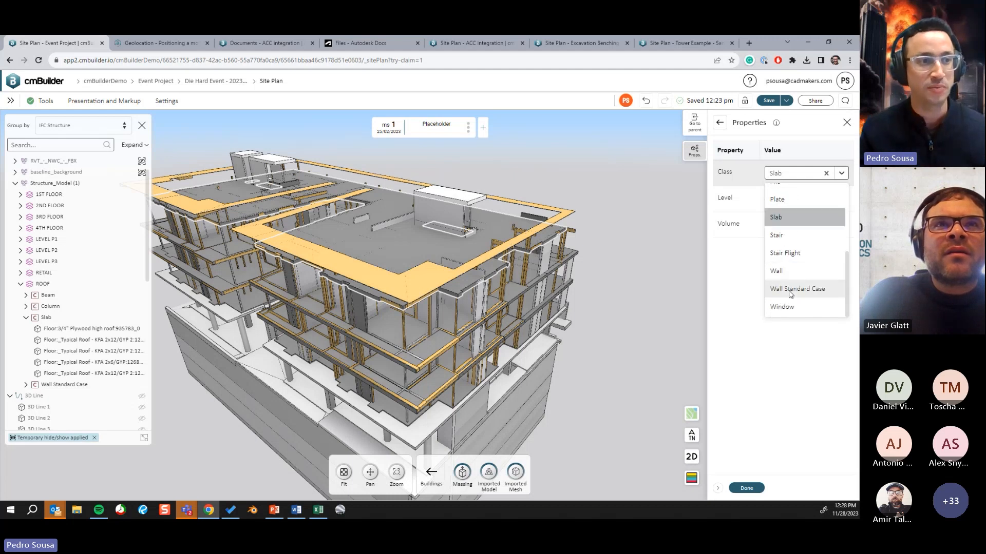
scroll(790, 268, "up", 2)
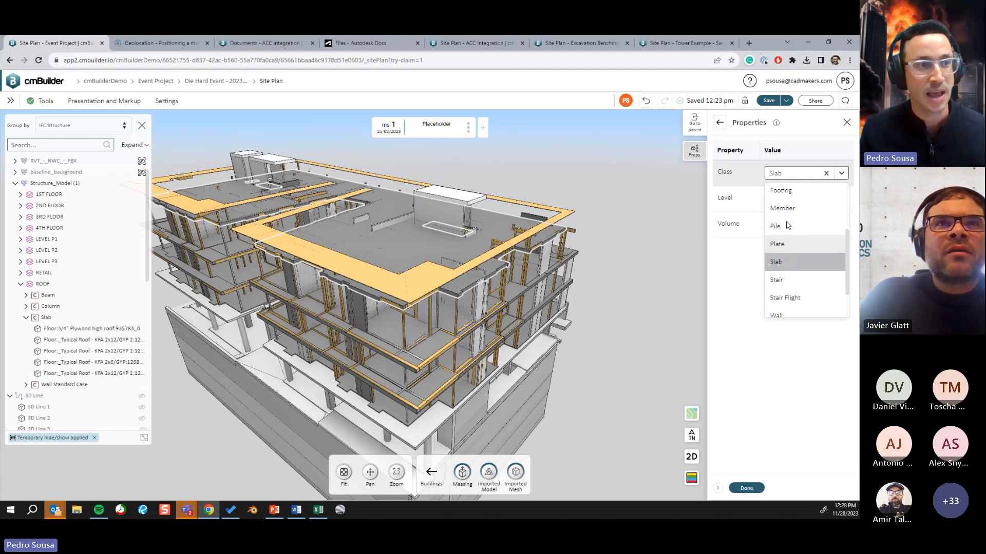
scroll(789, 252, "down", 3)
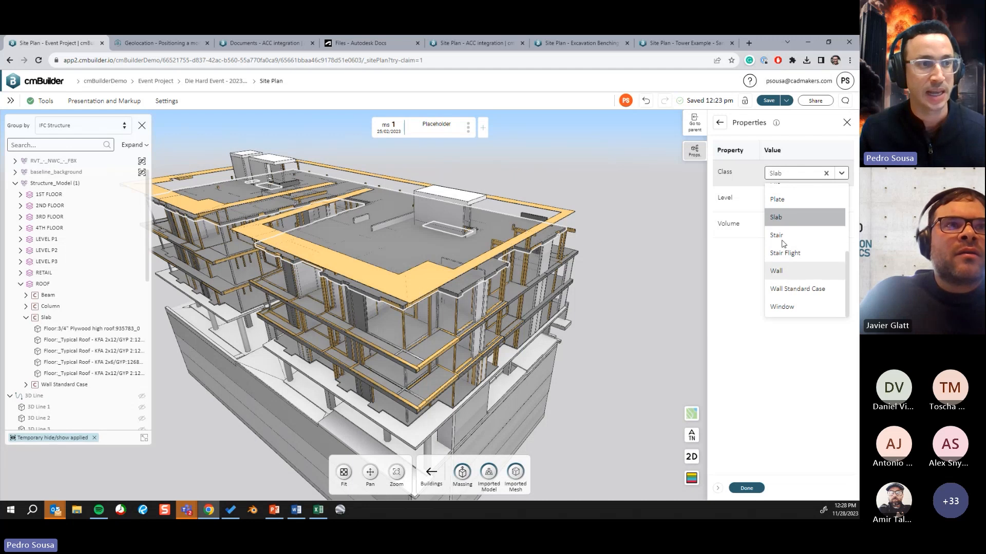
scroll(785, 244, "up", 3)
- Create a new class named Roof for the slab and finish editing the element
left_click(780, 175)
left_click(779, 175)
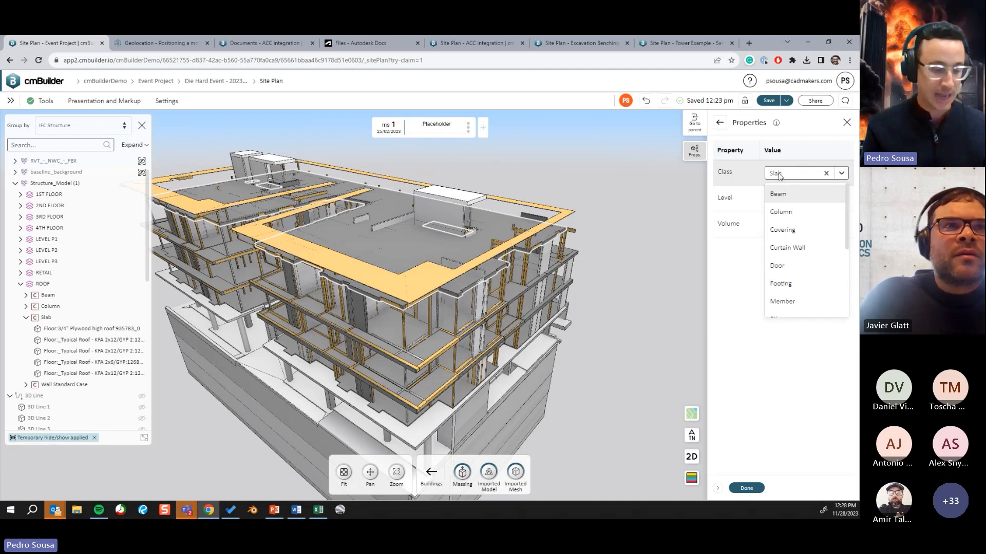
type("Roof")
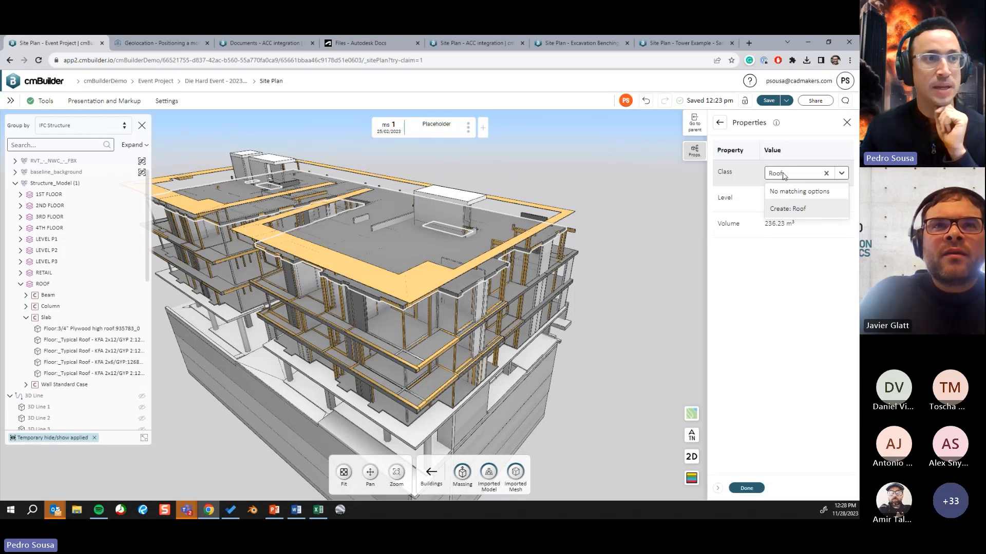
left_click(795, 210)
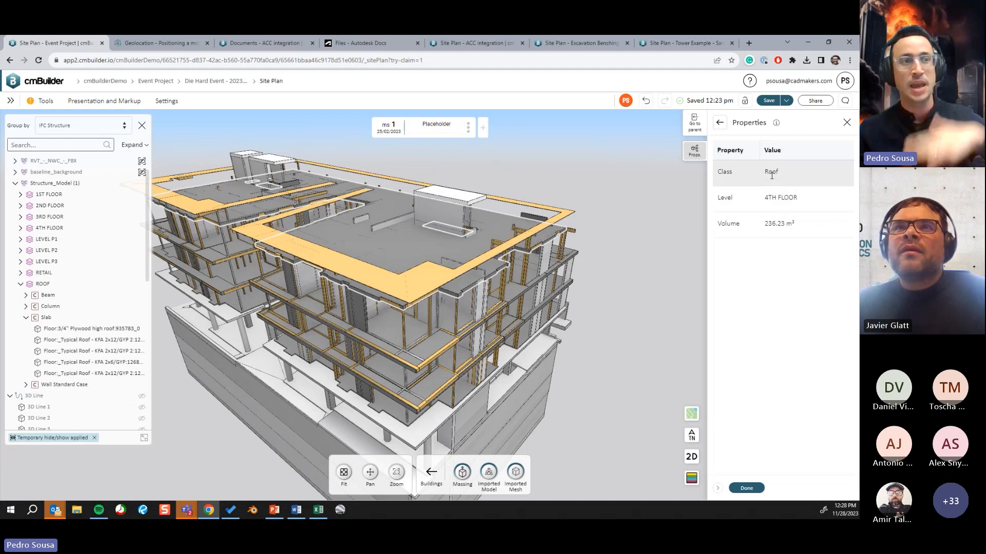
left_click(747, 489)
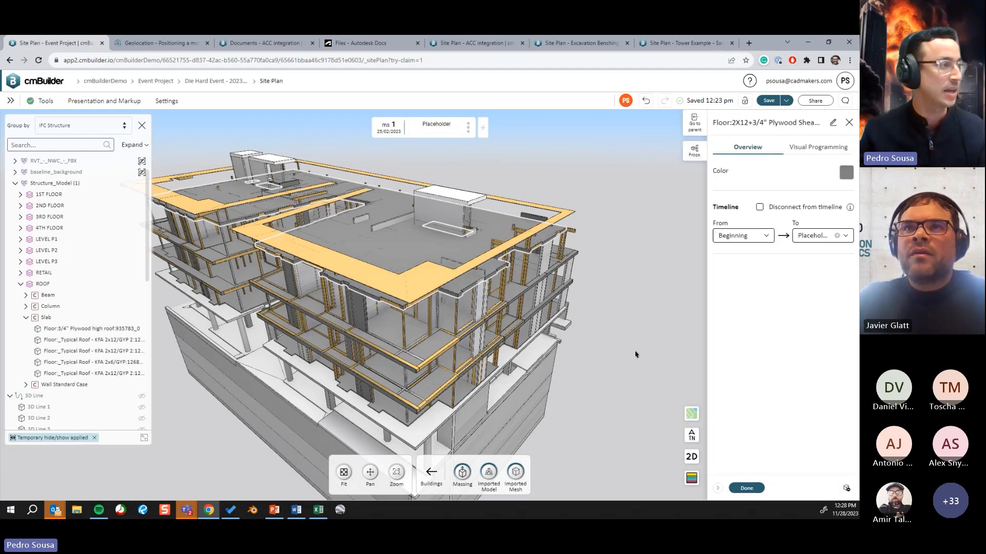
left_click(747, 488)
- Collapse the ROOF group of Structure_Model (1) and highlight its remaining elements in the 3D view
left_click(21, 285)
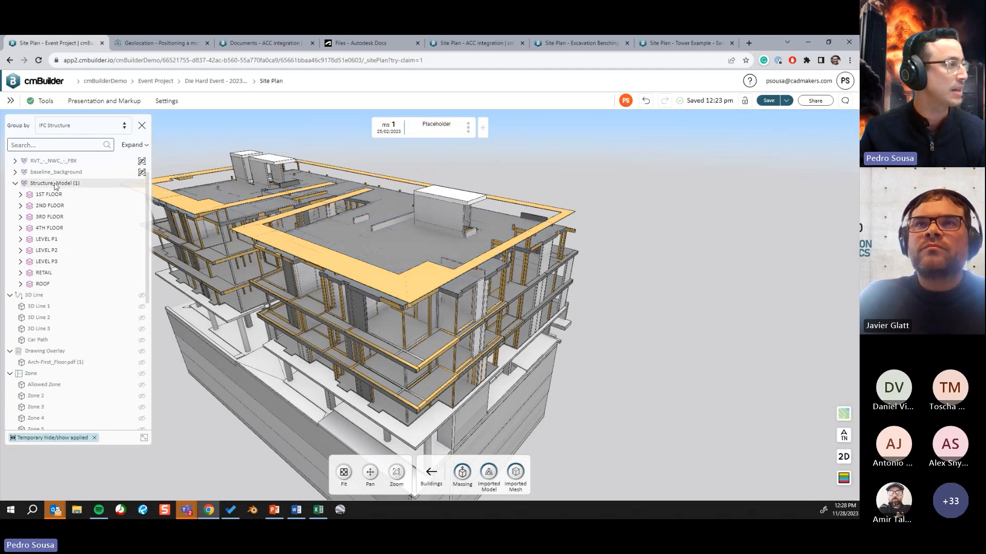
left_click(56, 185)
left_click(421, 168)
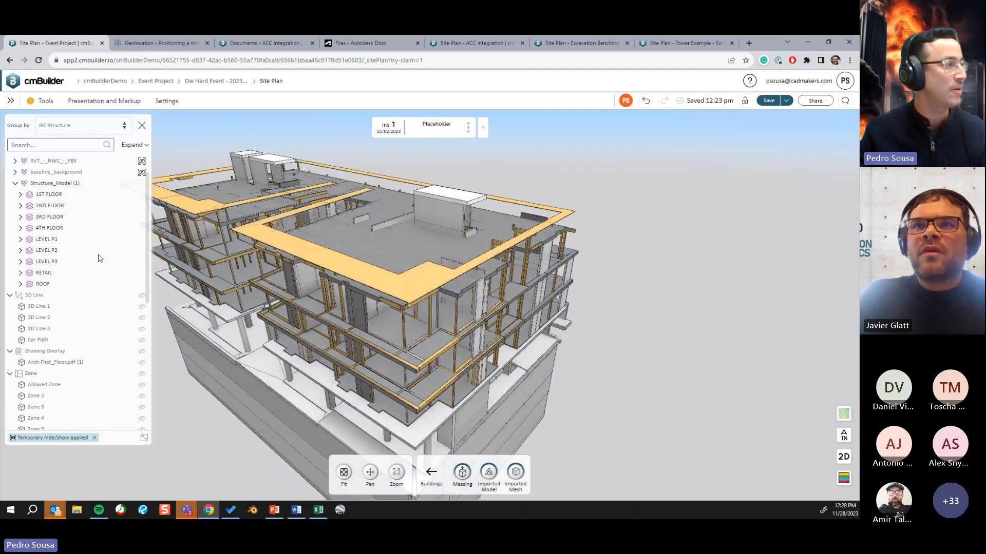
left_click(43, 284)
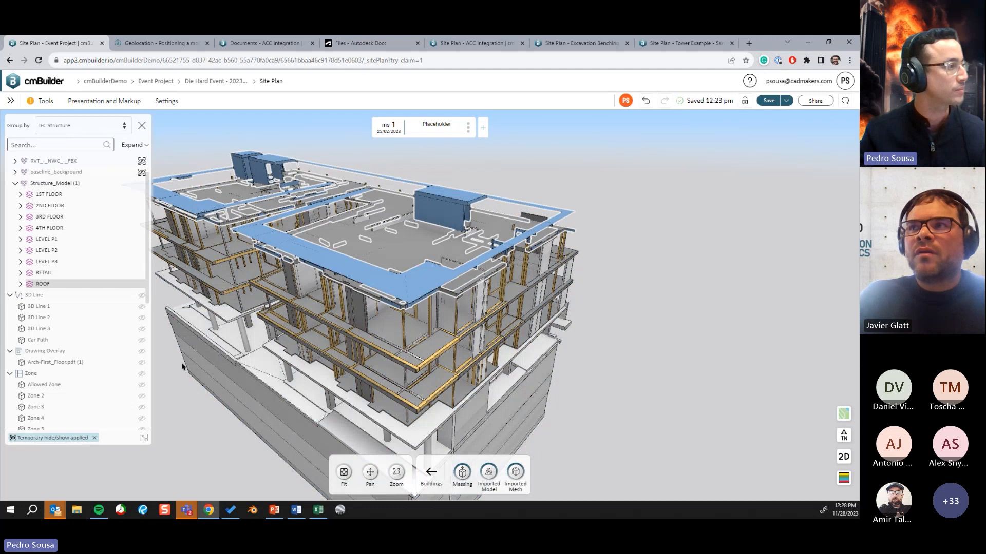
right_click(205, 337)
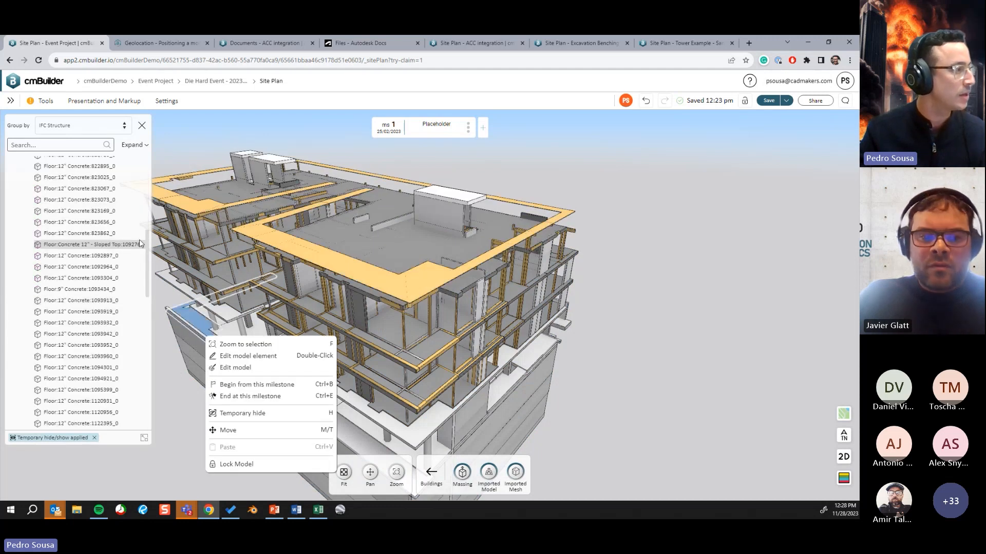
left_click_drag(148, 247, 148, 172)
left_click(25, 273)
left_click(20, 229)
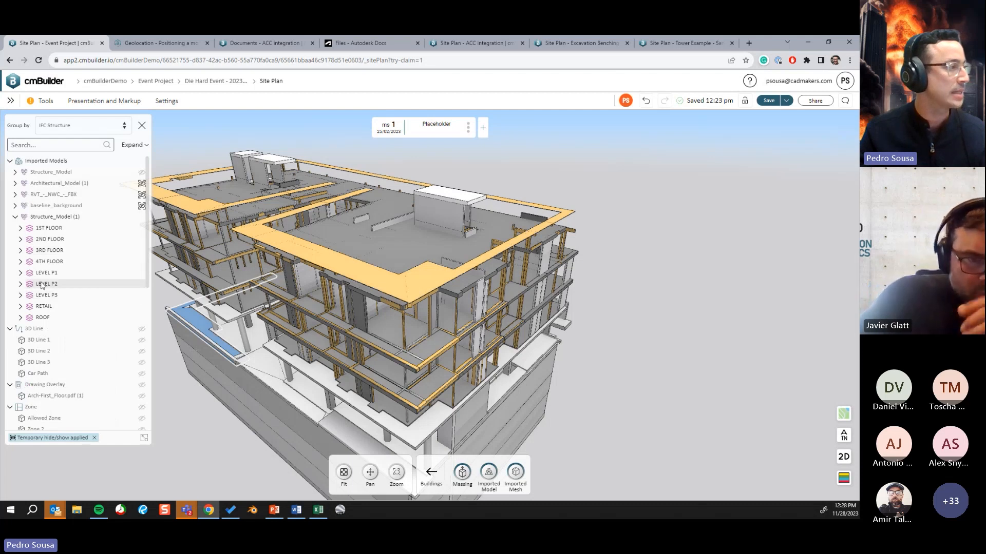
- Highlight the 4TH FLOOR group of Structure_Model (1), expand it, and highlight its Roof class in the 3D view
left_click(50, 262)
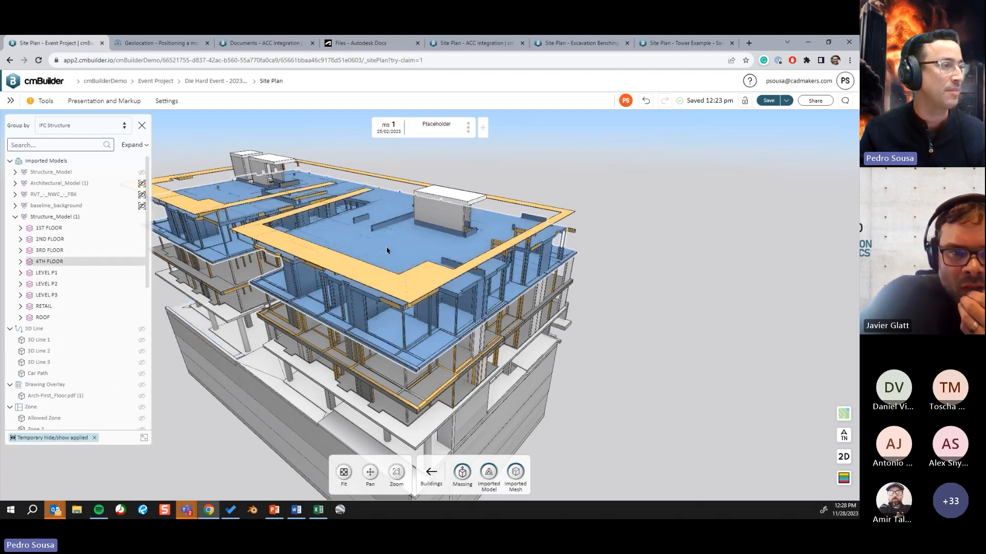
left_click(45, 265)
left_click(21, 263)
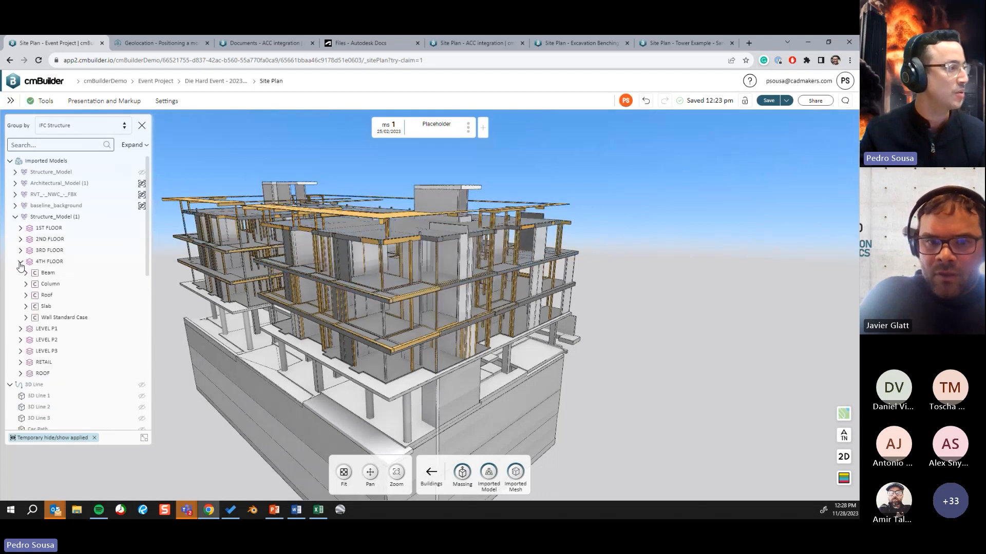
left_click(47, 297)
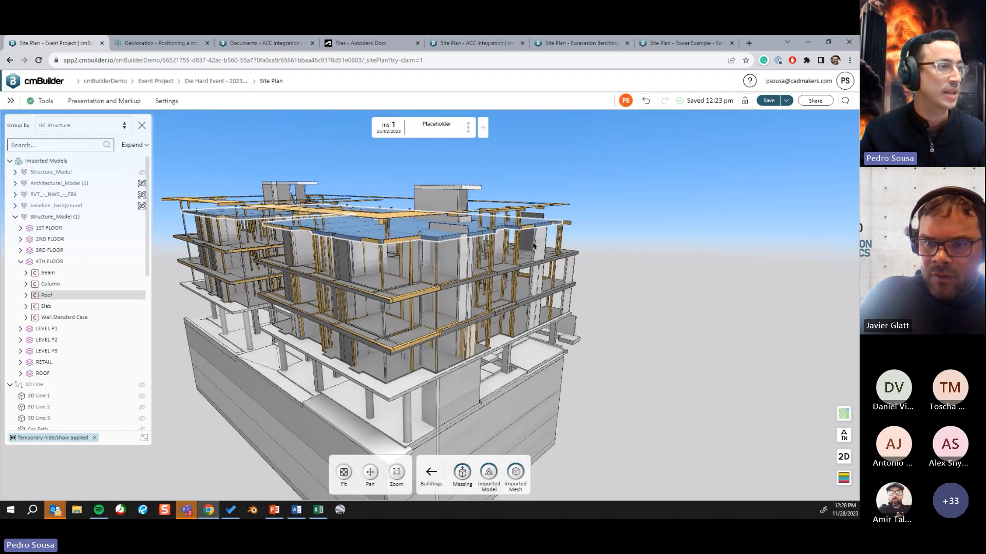
- Clear the Roof class selection and examine the whole building's roof and upper floors from several angles
left_click_drag(533, 246, 451, 257)
scroll(473, 271, "down", 2)
scroll(451, 258, "down", 3)
left_click(648, 298)
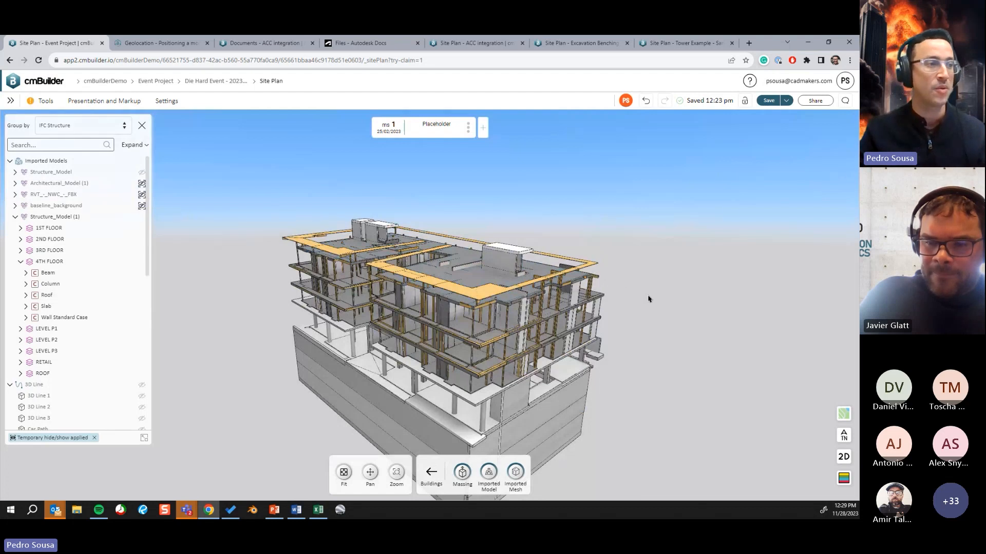
left_click_drag(648, 299, 605, 302)
right_click_drag(550, 231, 524, 209)
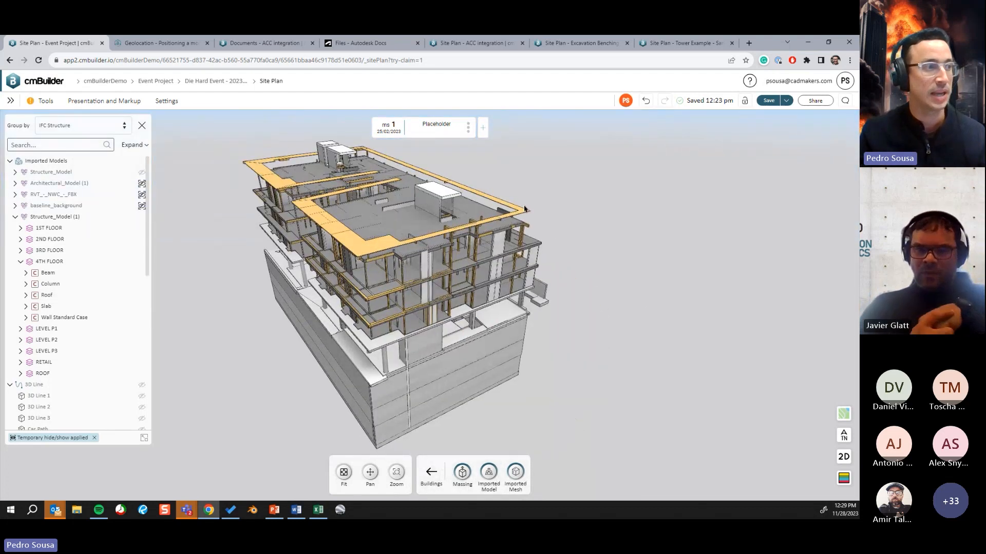
left_click_drag(523, 209, 536, 213)
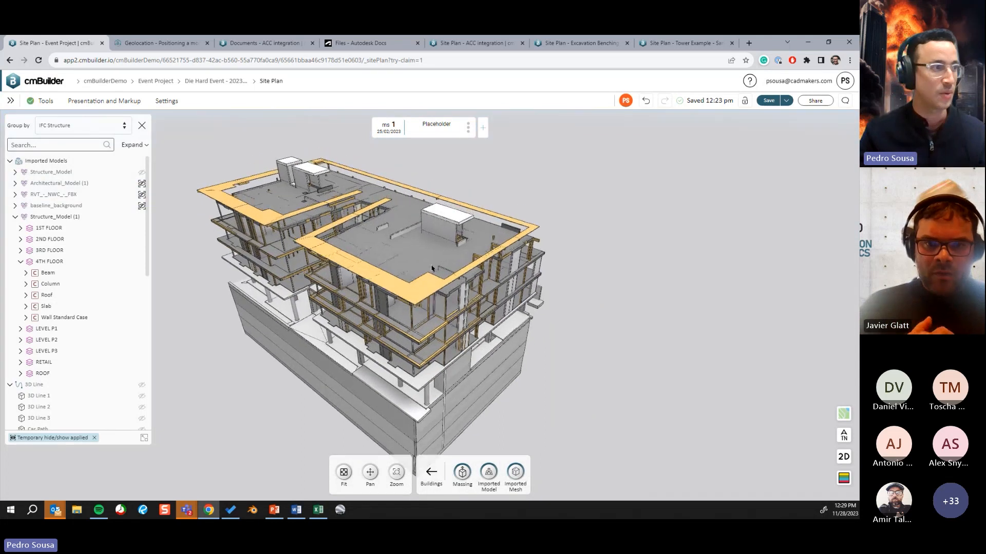
- Select the plywood roof slab and add the upper-floor elements of one building block with a selection window
left_click(382, 224)
mouse_move(512, 329)
left_mouse_down()
mouse_move(507, 295)
mouse_move(513, 328)
left_mouse_up()
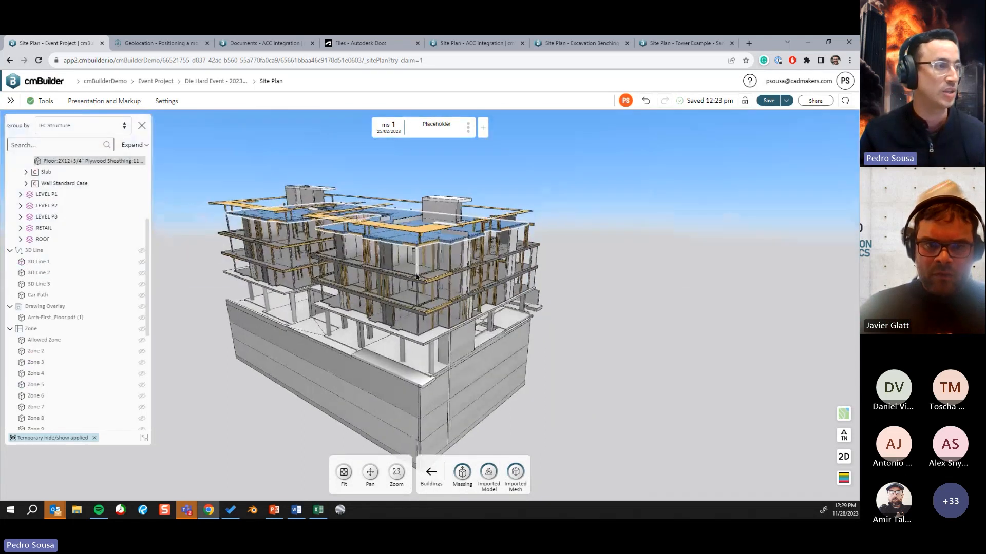
left_click(445, 268, "ctrl")
left_click_drag(446, 294, 587, 297)
left_click(584, 206)
left_click_drag(573, 169, 358, 309)
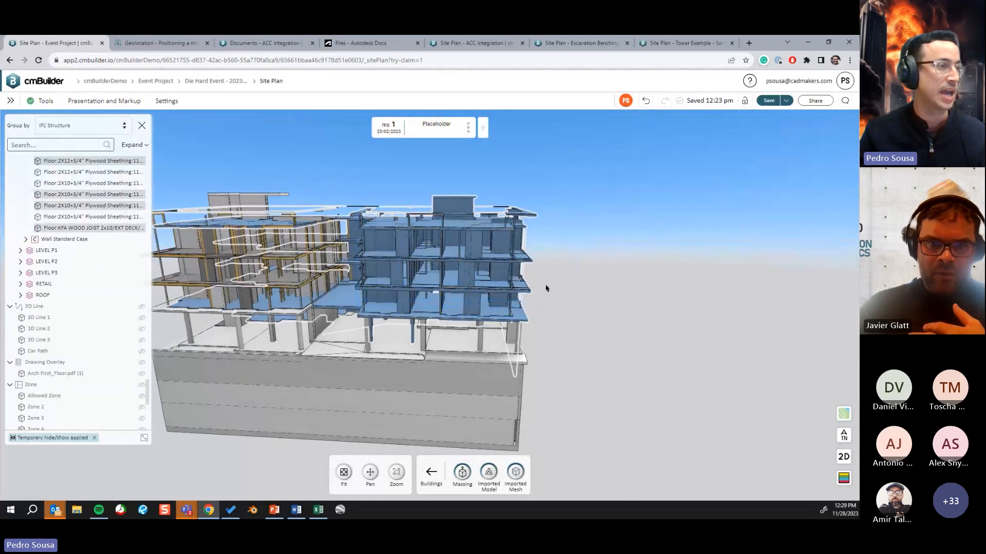
- Edit the selected model elements together and open their shared Class, Level and Volume properties
left_click_drag(546, 288, 533, 280)
right_click(451, 250)
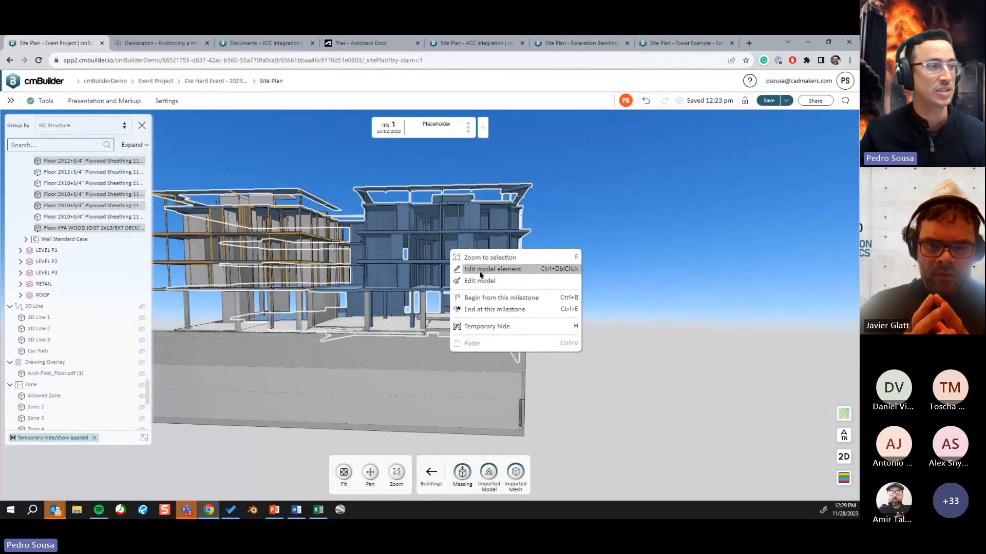
left_click(470, 269)
left_click(694, 151)
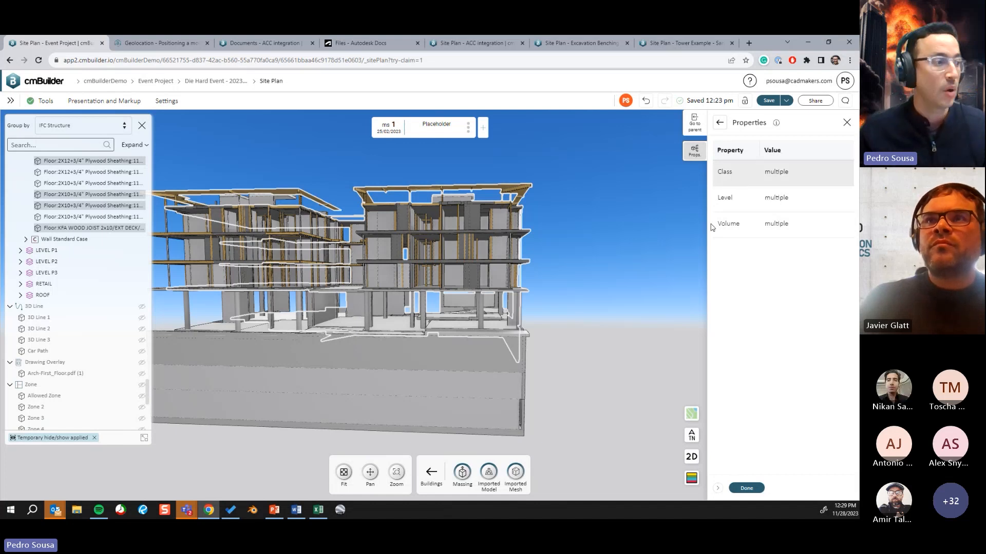
- Switch to the PowerPoint presentation showing the Editing Imported Models slide
left_click(274, 510)
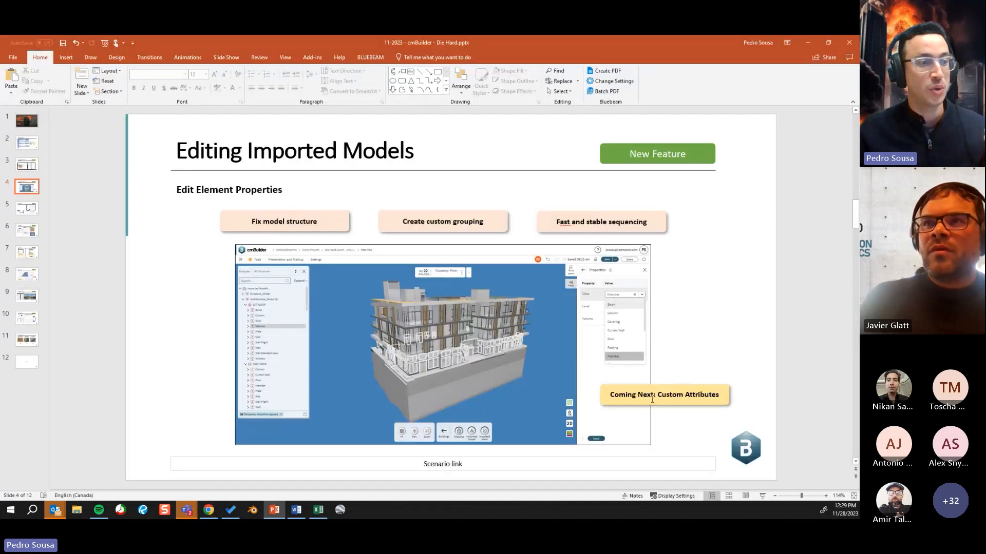